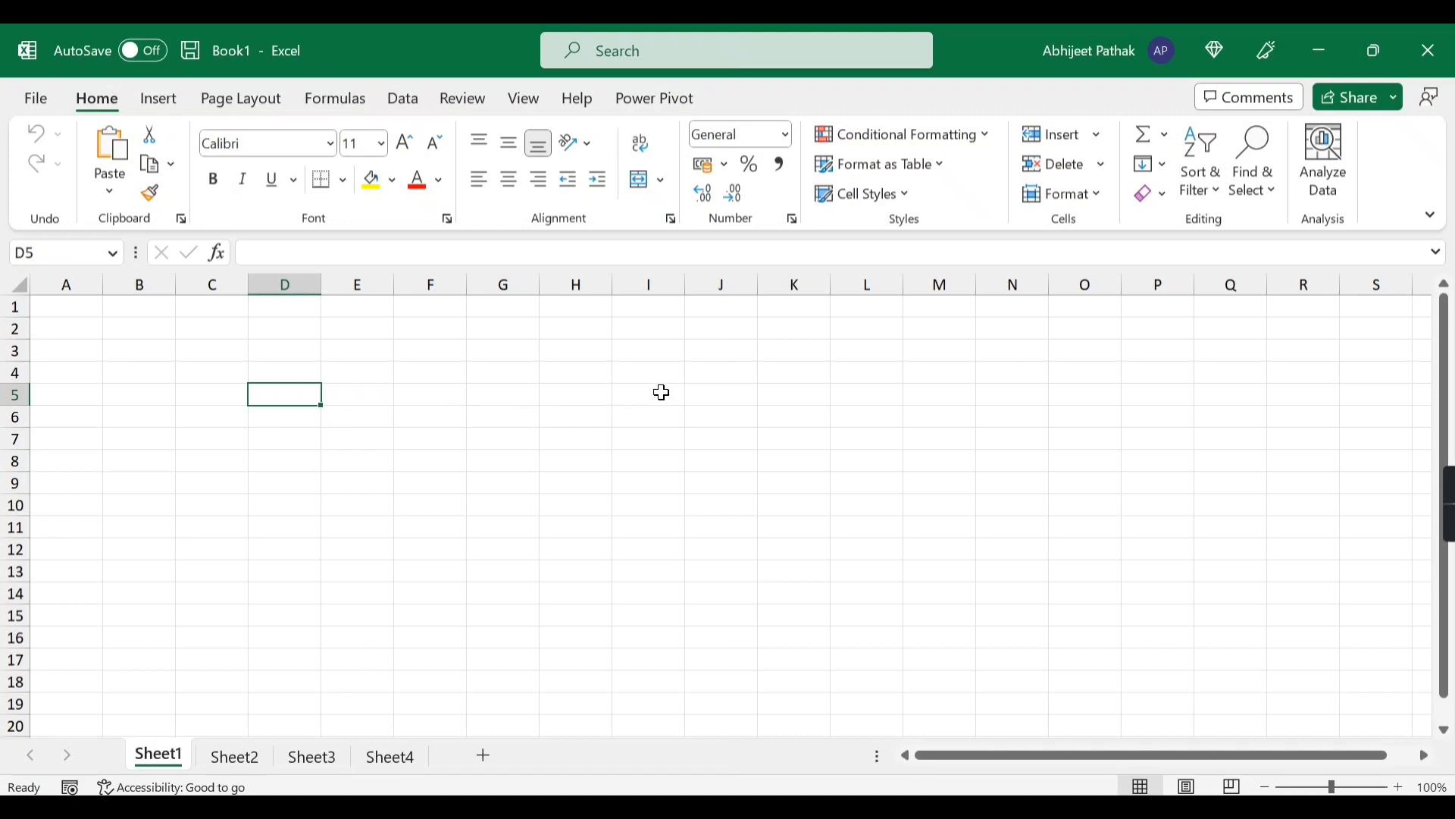
Step: Enter the labels Relative, Absolute and Mix Cell Reference in cells I5 to I7
click(661, 392)
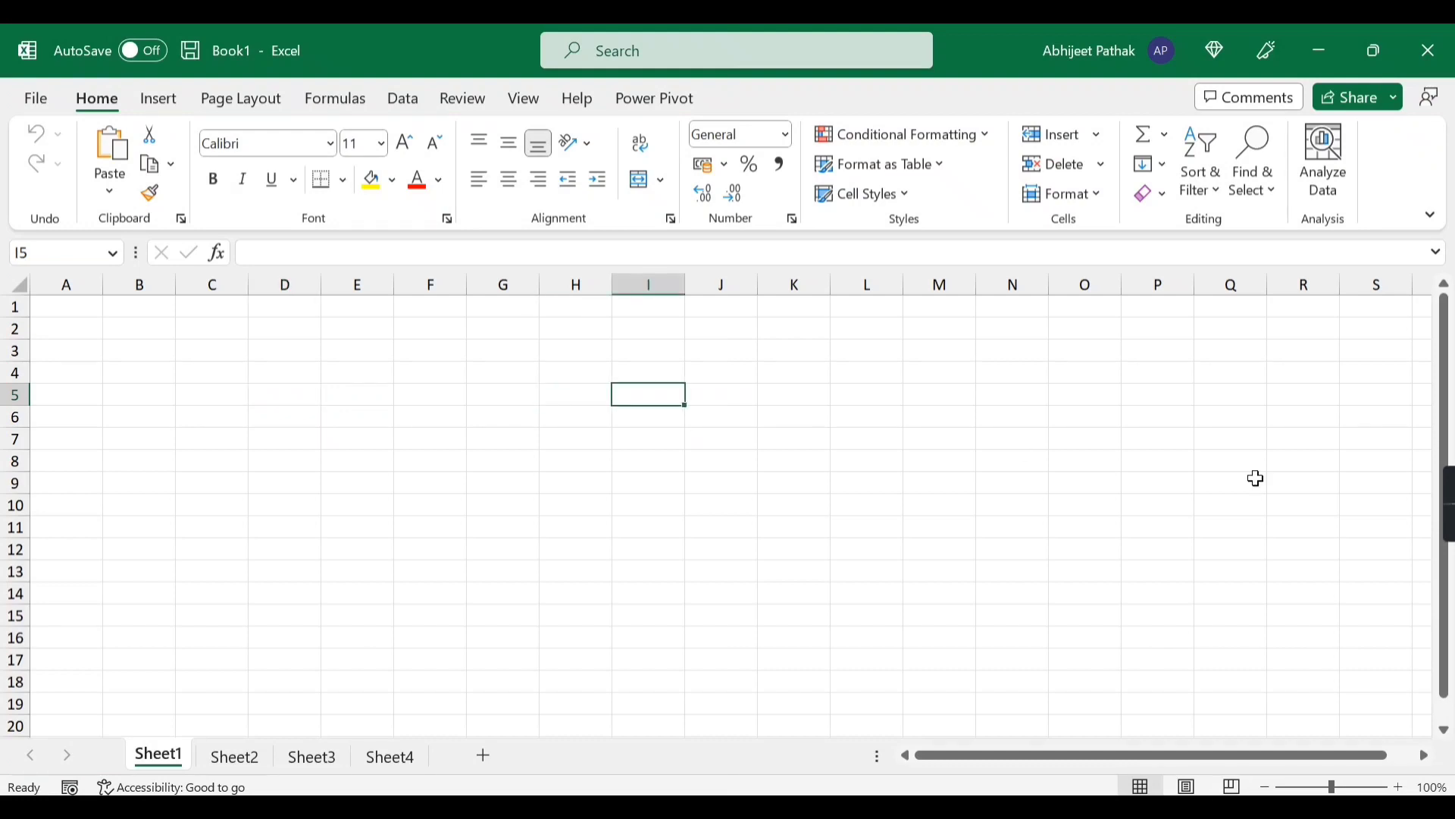
text(Relative)
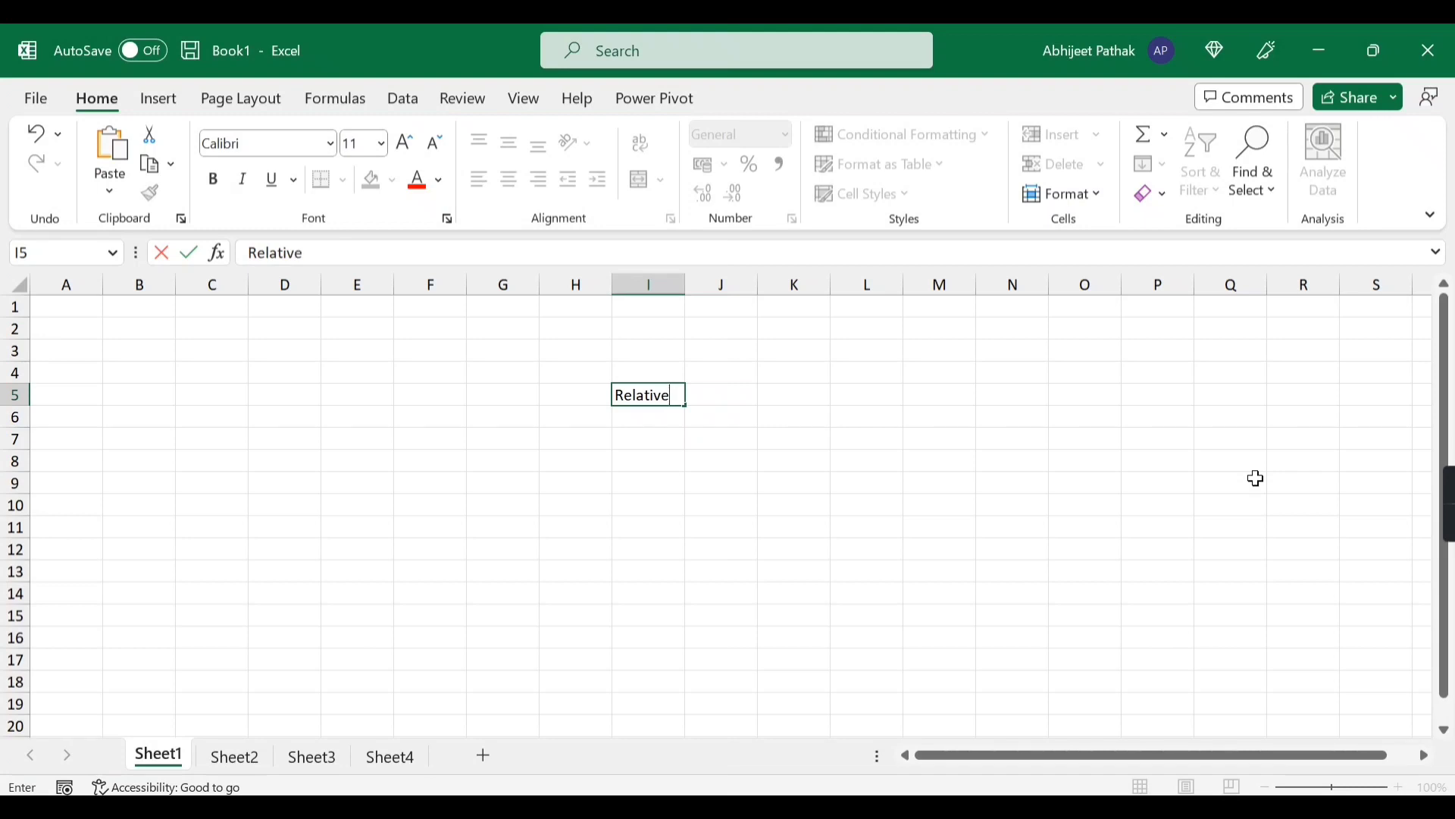
key(Return)
text(Absu)
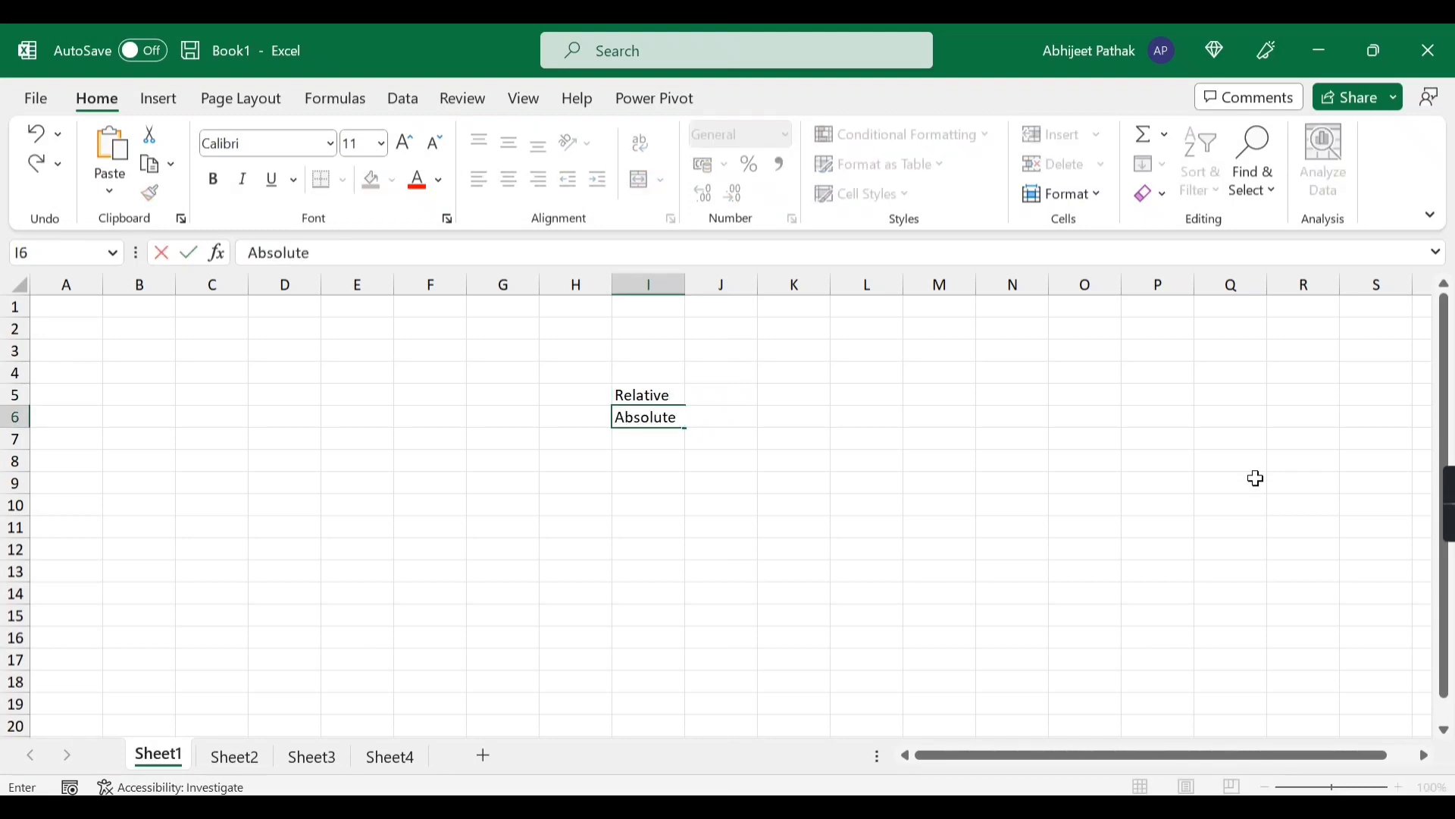
key(Return)
text(Mix)
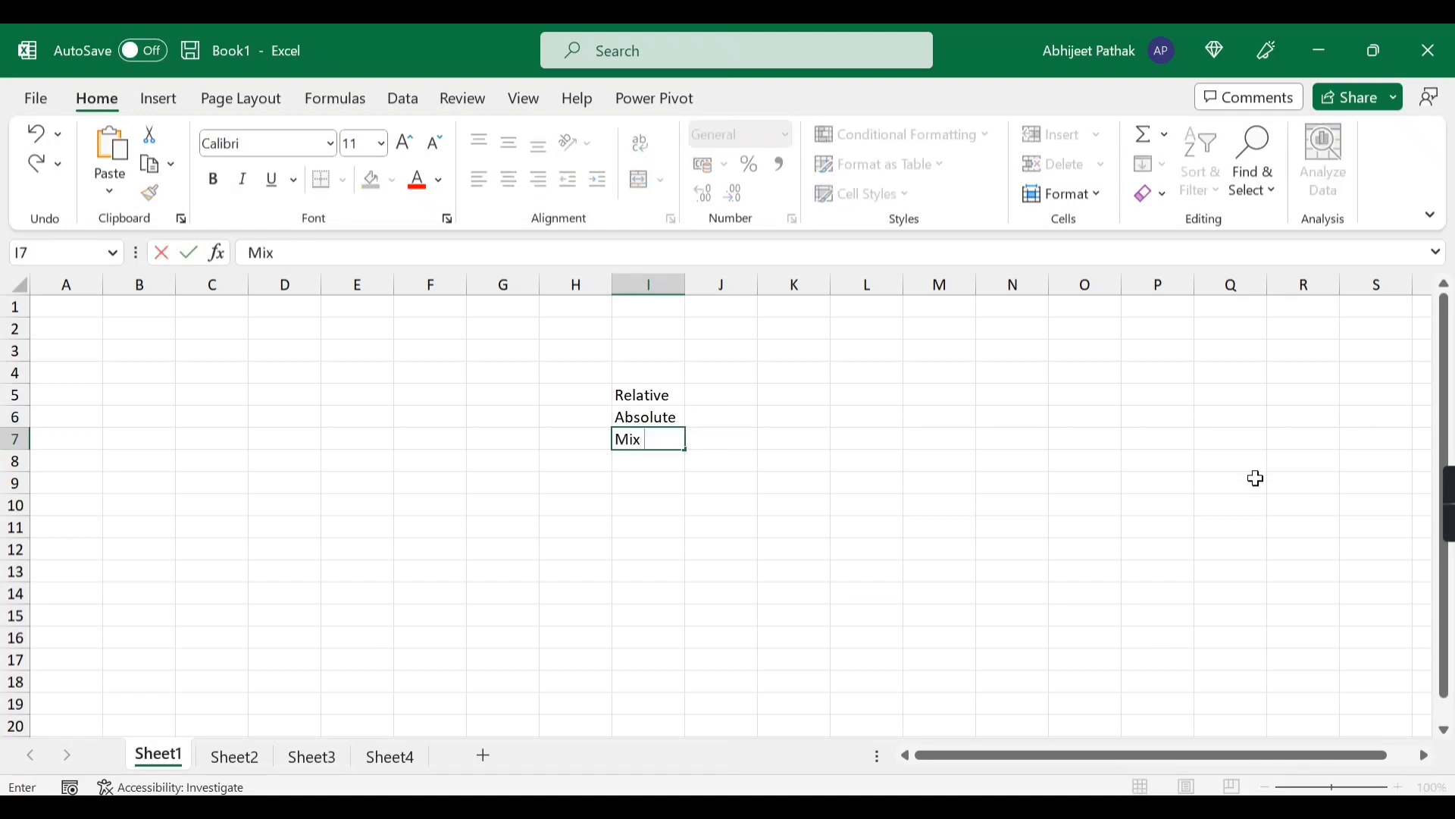
text( Cell Reference)
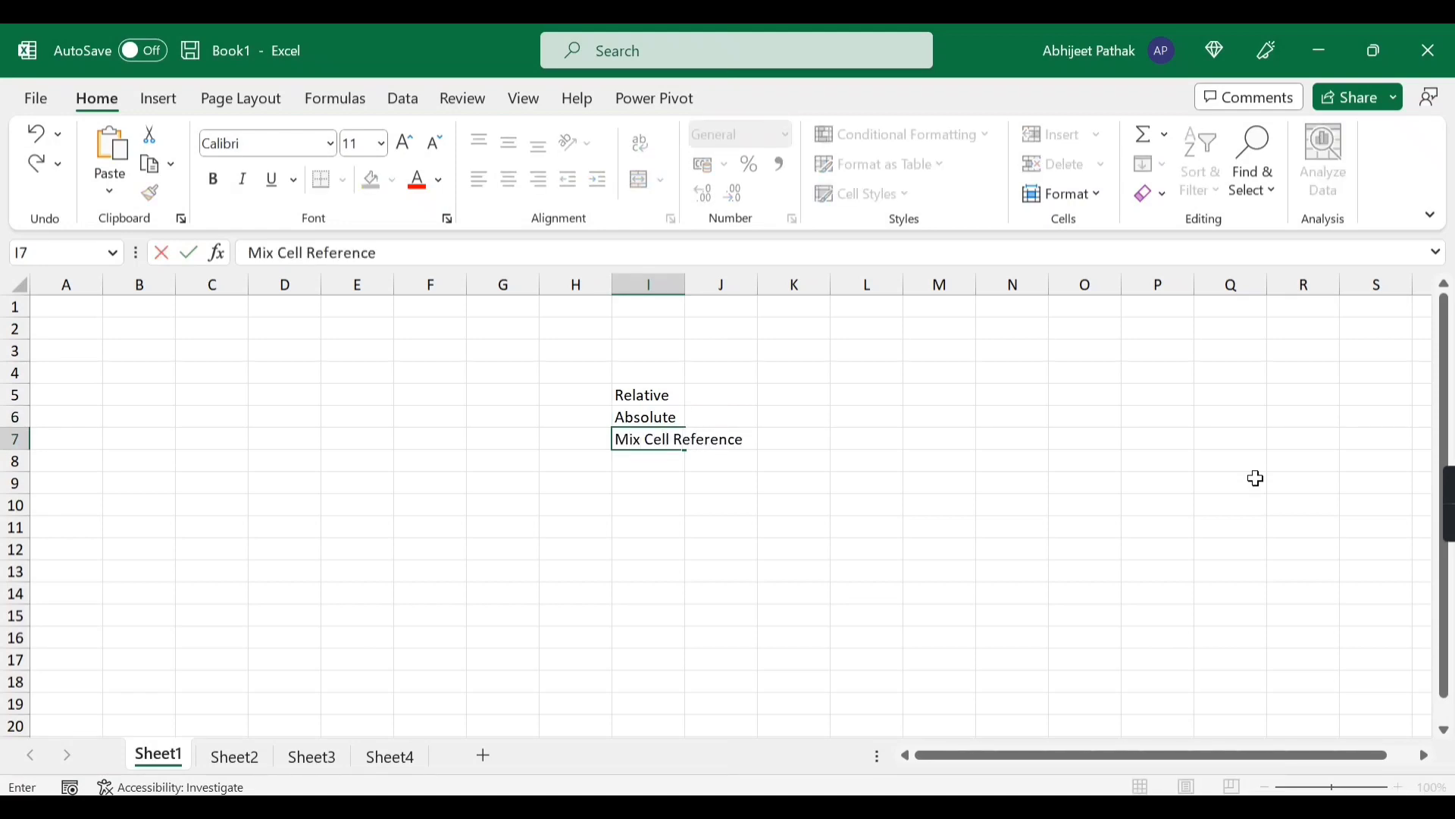
key(Tab)
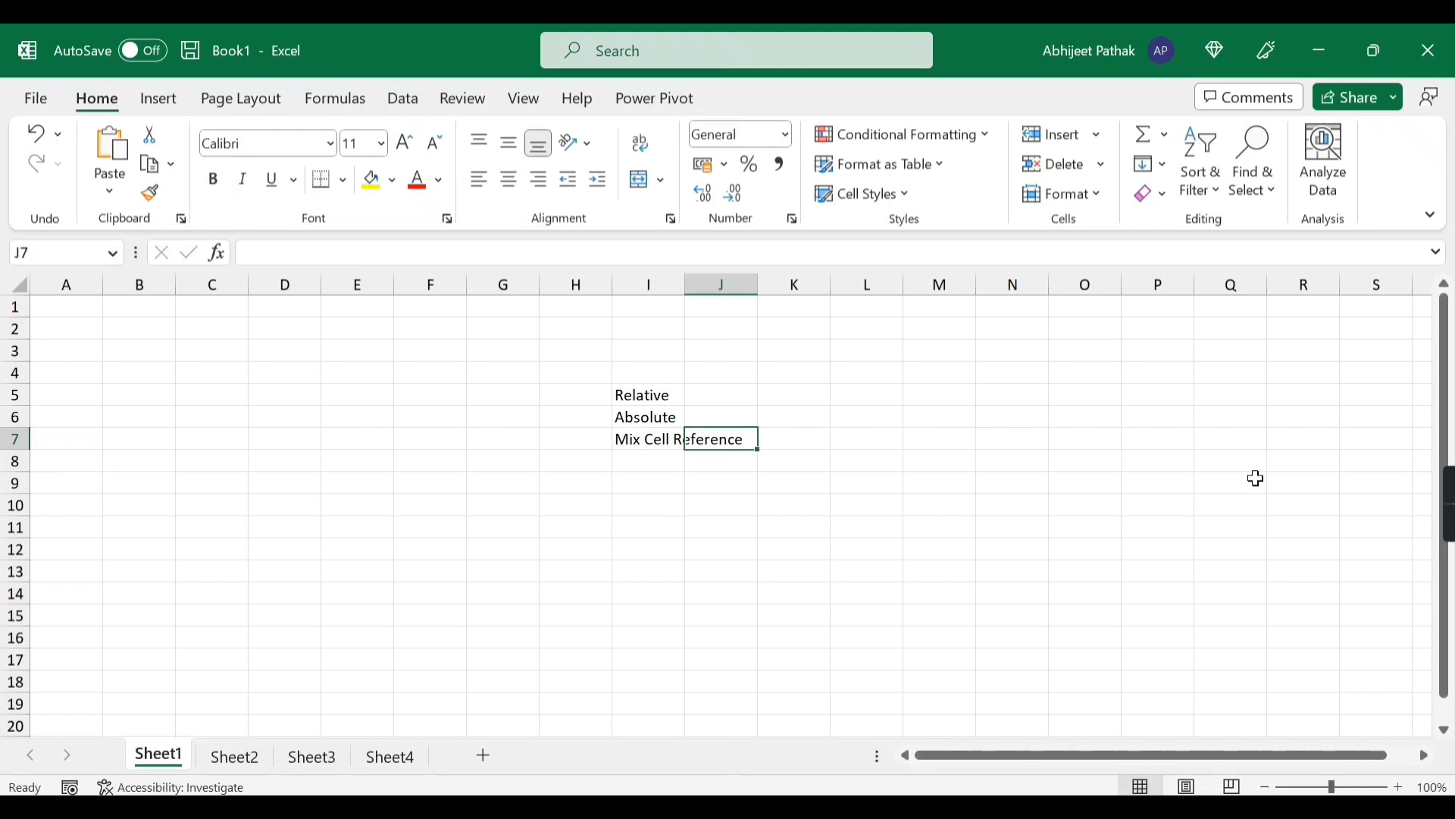
click(629, 399)
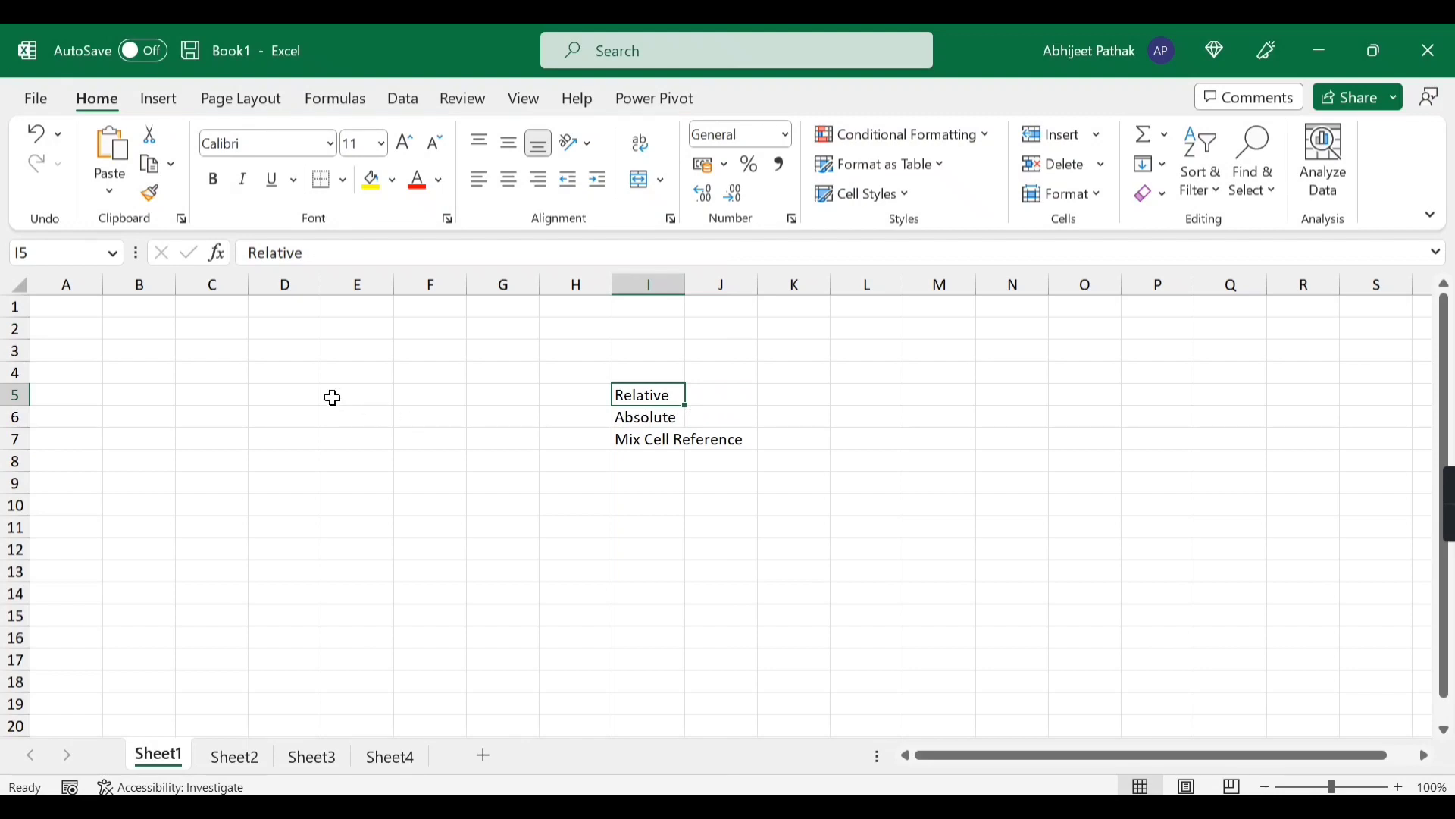
Step: Fill cells D5 to D10 with the numbers 23, 54, 5, 3, 5 and 3
click(307, 399)
text(23)
key(Return)
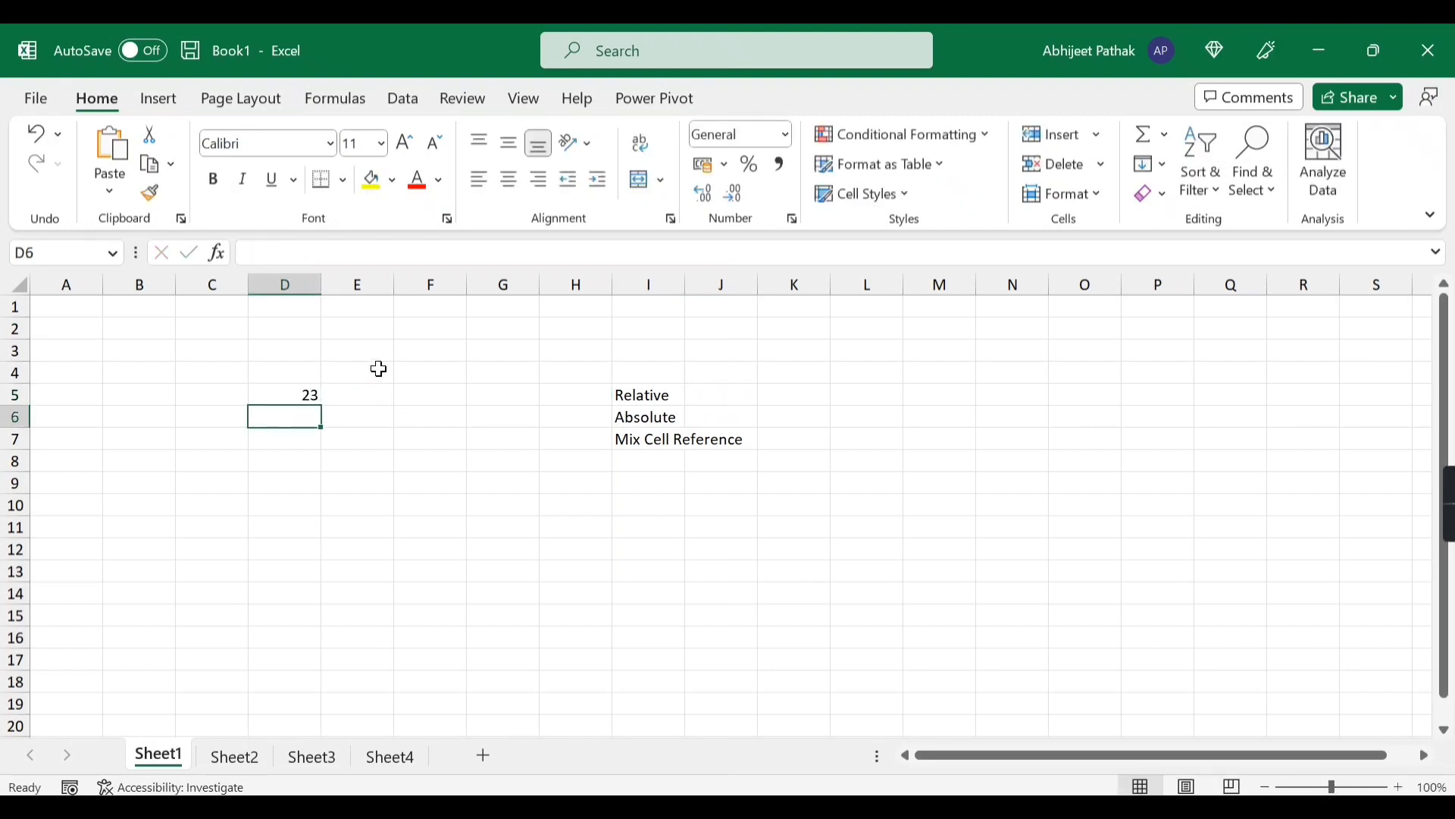
text(54)
key(Return)
text(5)
key(Return)
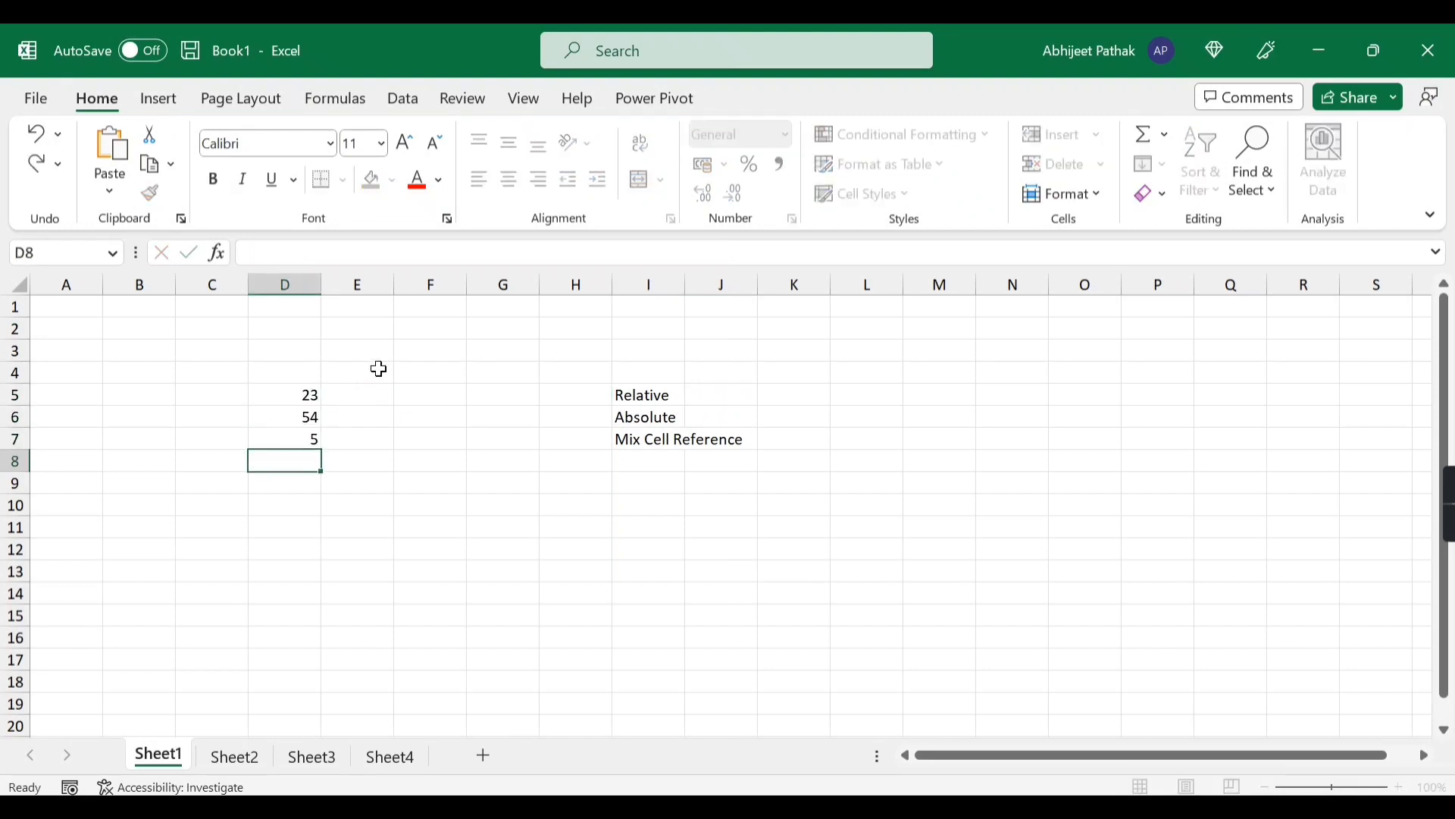
text(3)
key(Return)
text(5)
key(Return)
text(3)
key(Up)
Step: Fill cells E5 to E10 with the numbers 4, 2, 64, 35, 33 and 33
key(Up)
key(Up)
key(Up)
key(Up)
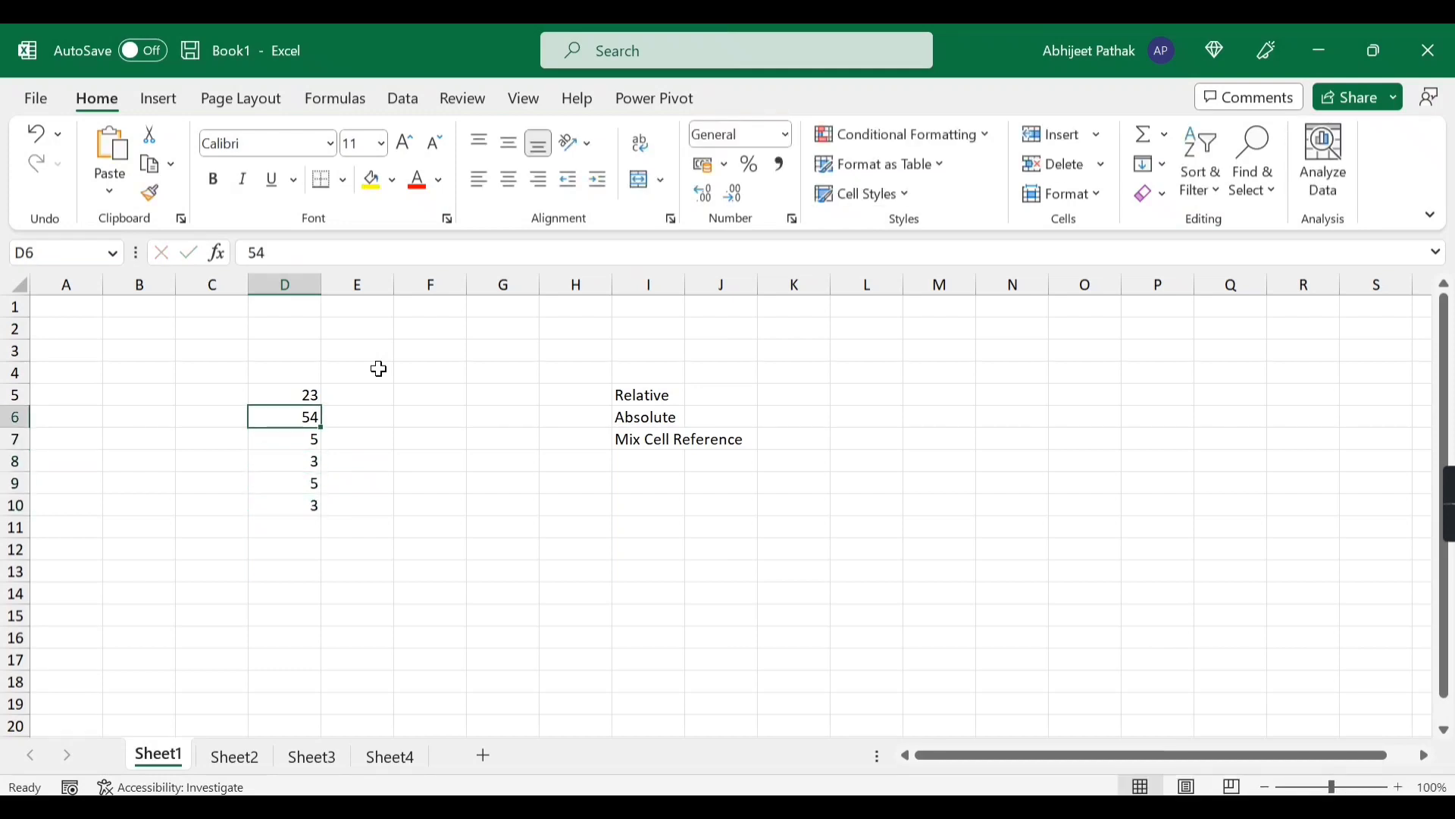
key(Right)
text(4)
key(Return)
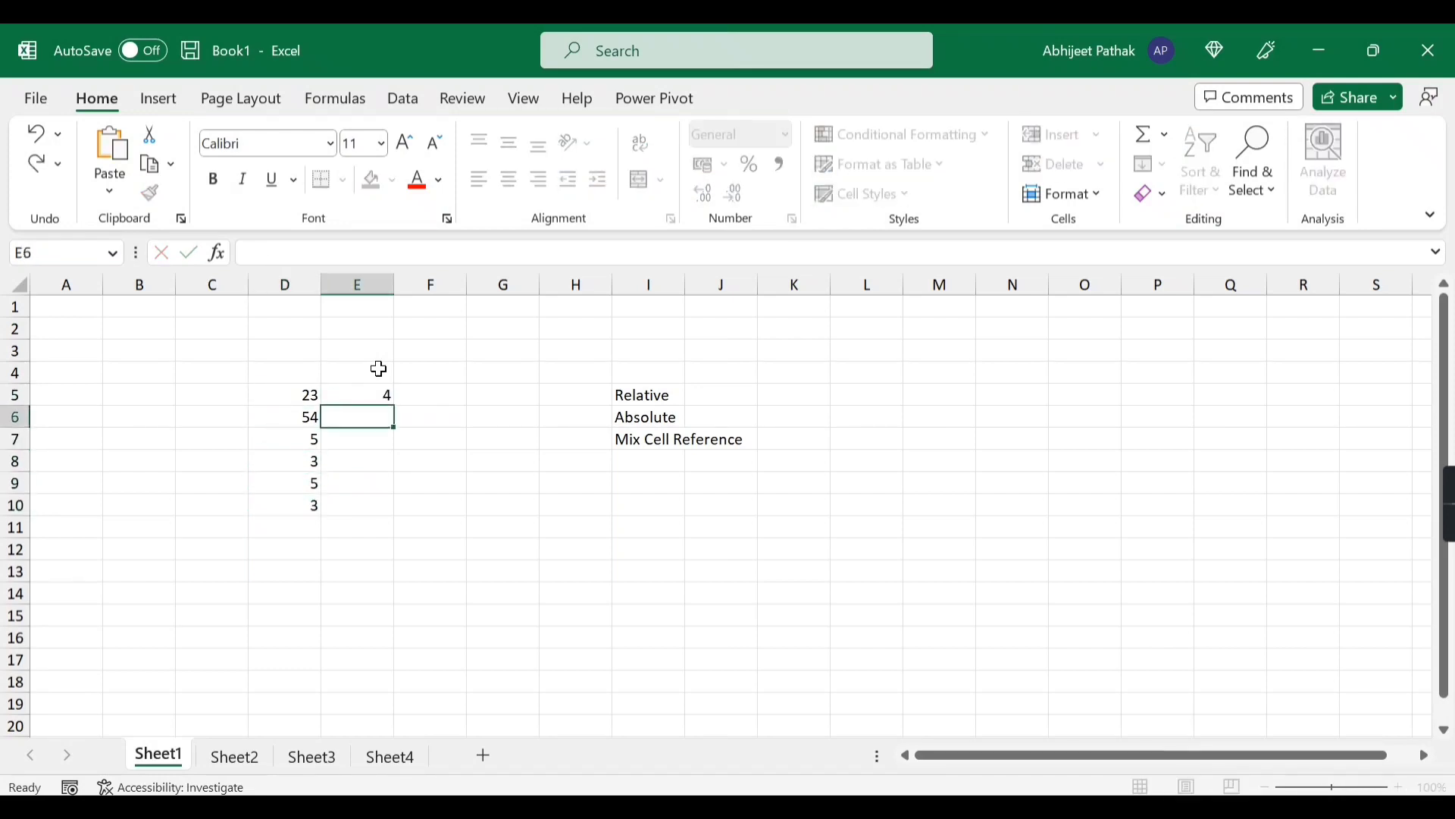
text(2)
key(Return)
text(64)
key(Return)
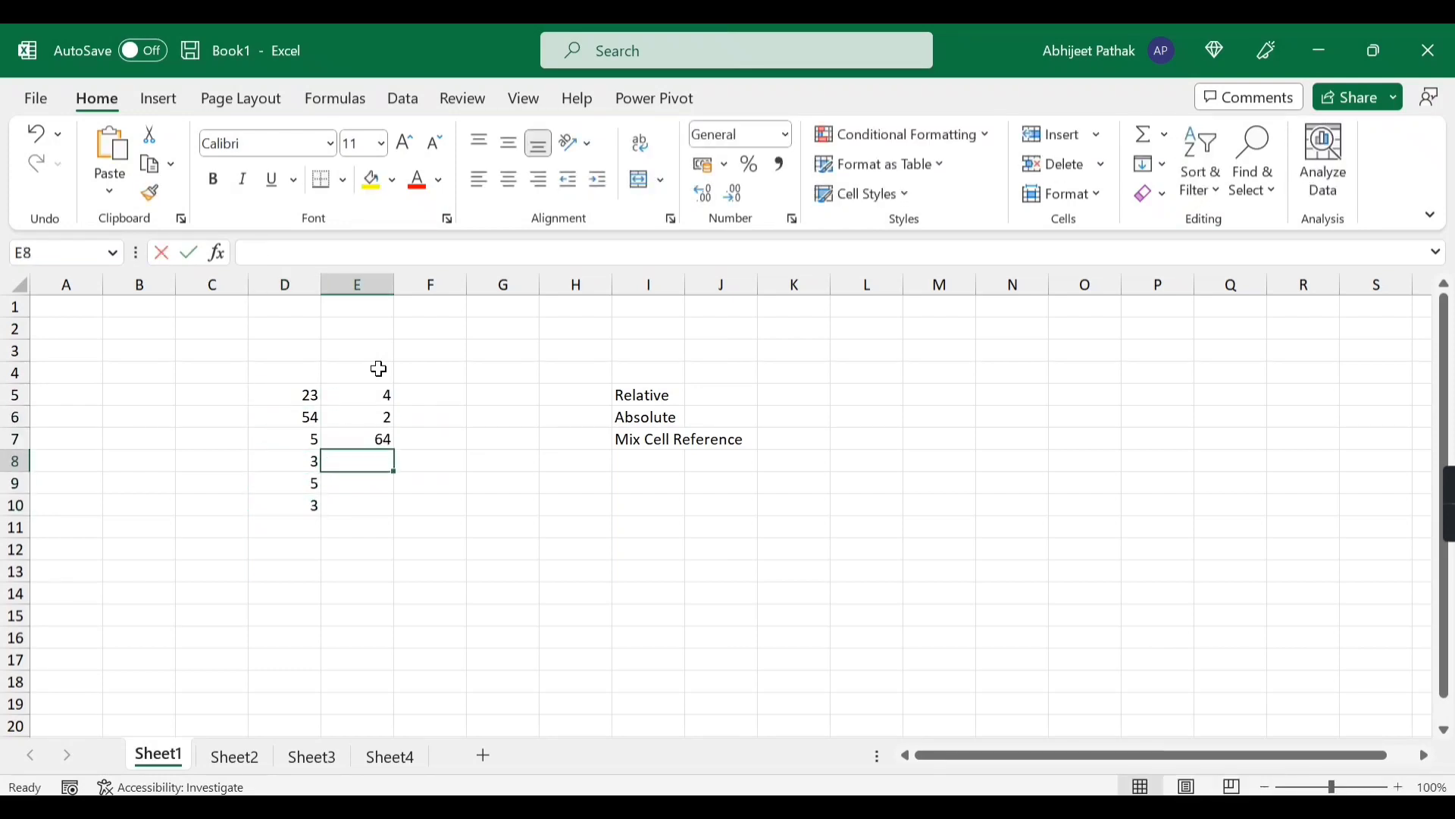
text(35)
key(Return)
text(33)
key(Return)
text(33)
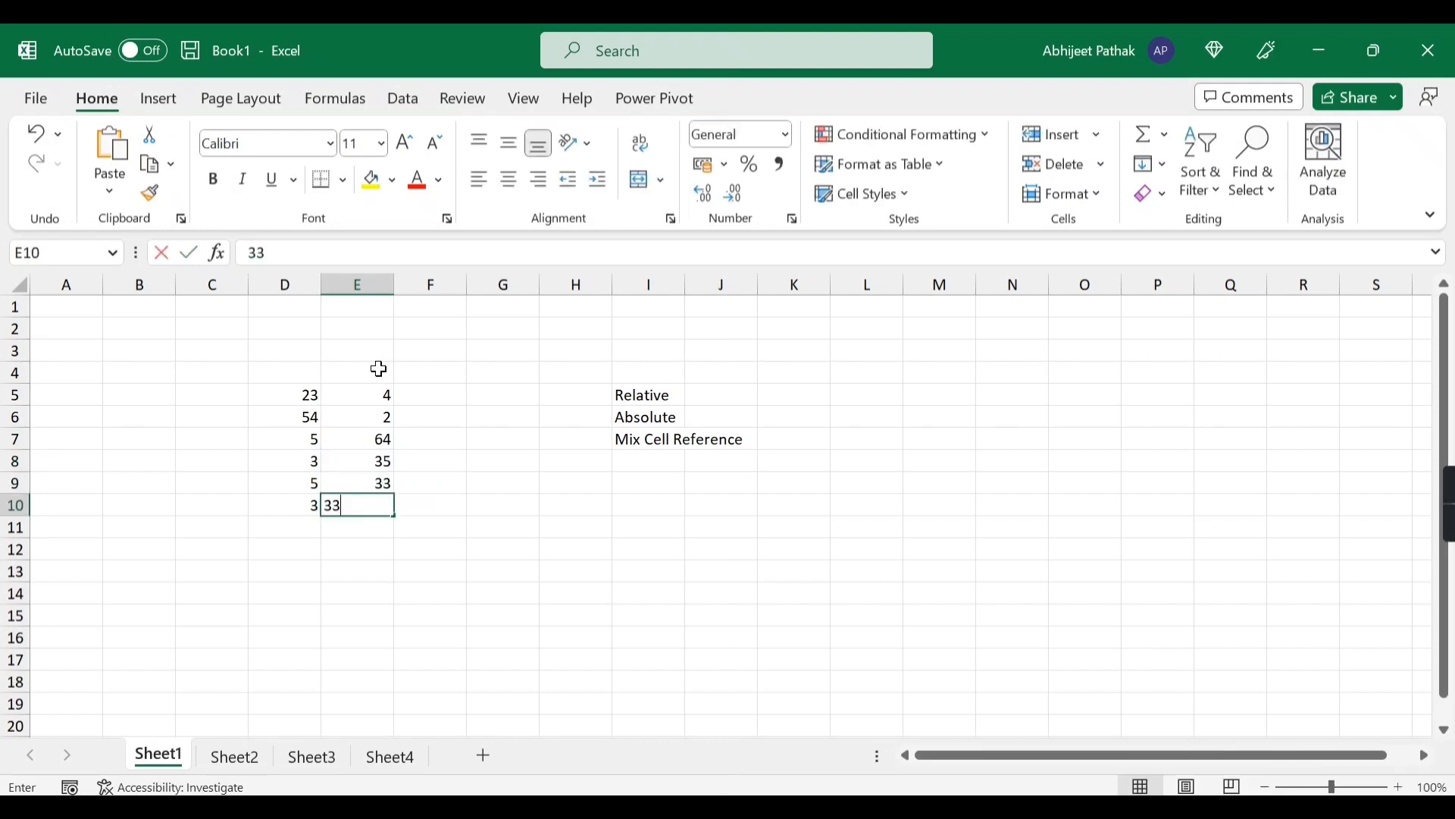
key(Up)
Step: Enter the formula =SUM(D5:E5) in cell F5 to add the first row's two numbers
key(Up)
key(Up)
key(Up)
key(Up)
key(Up)
key(Right)
key(Down)
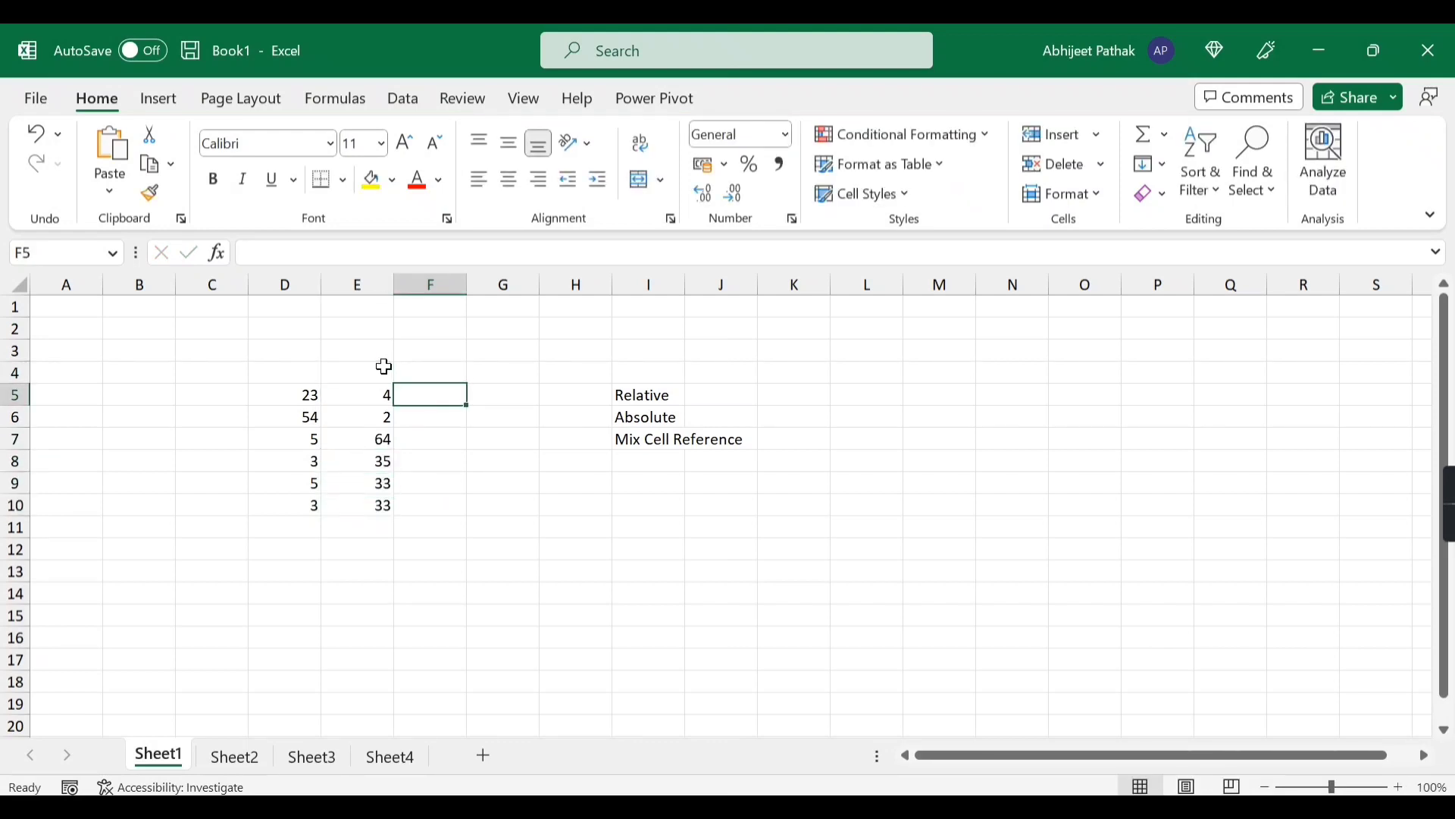
text(=)
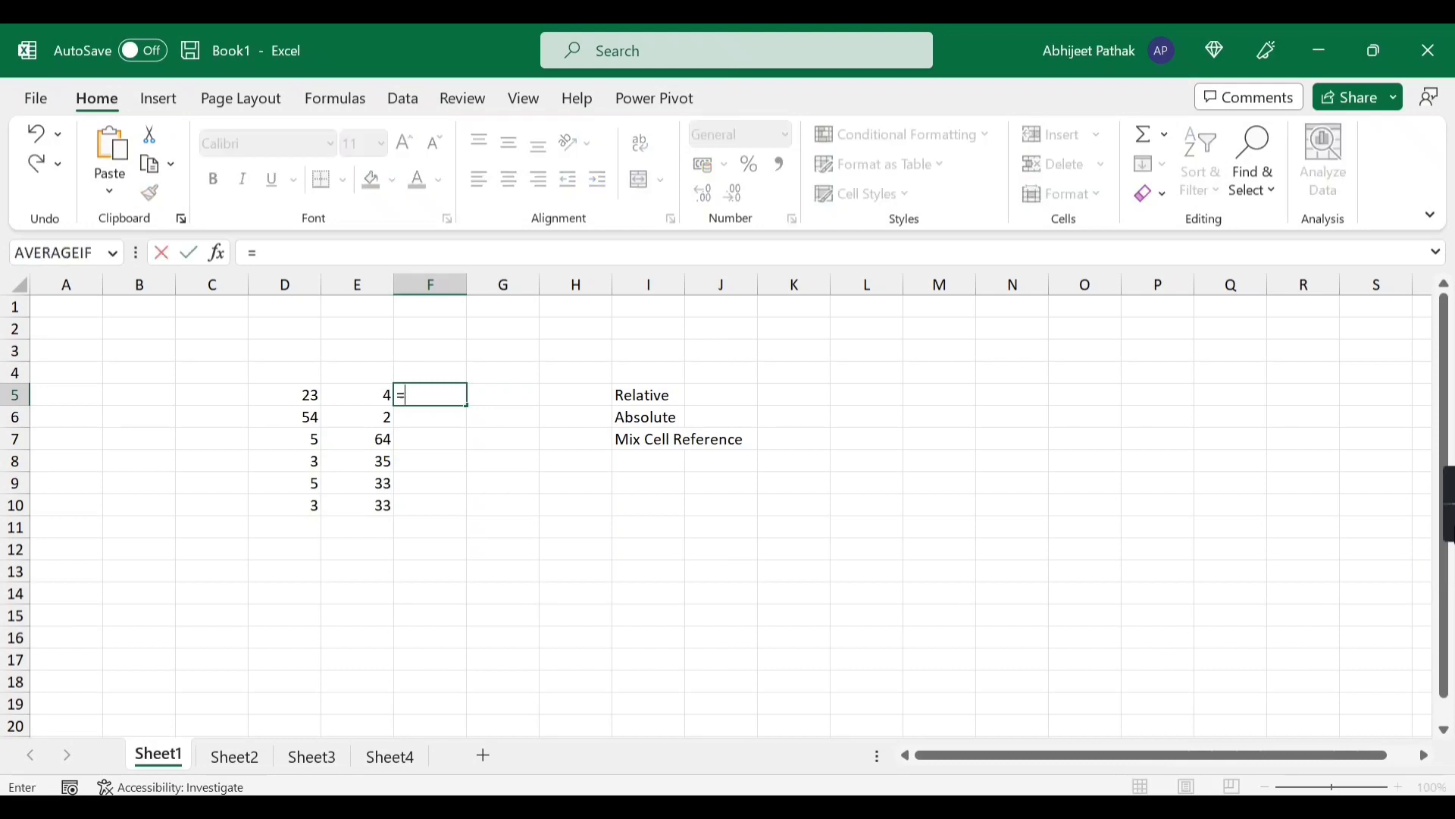
text(sum()
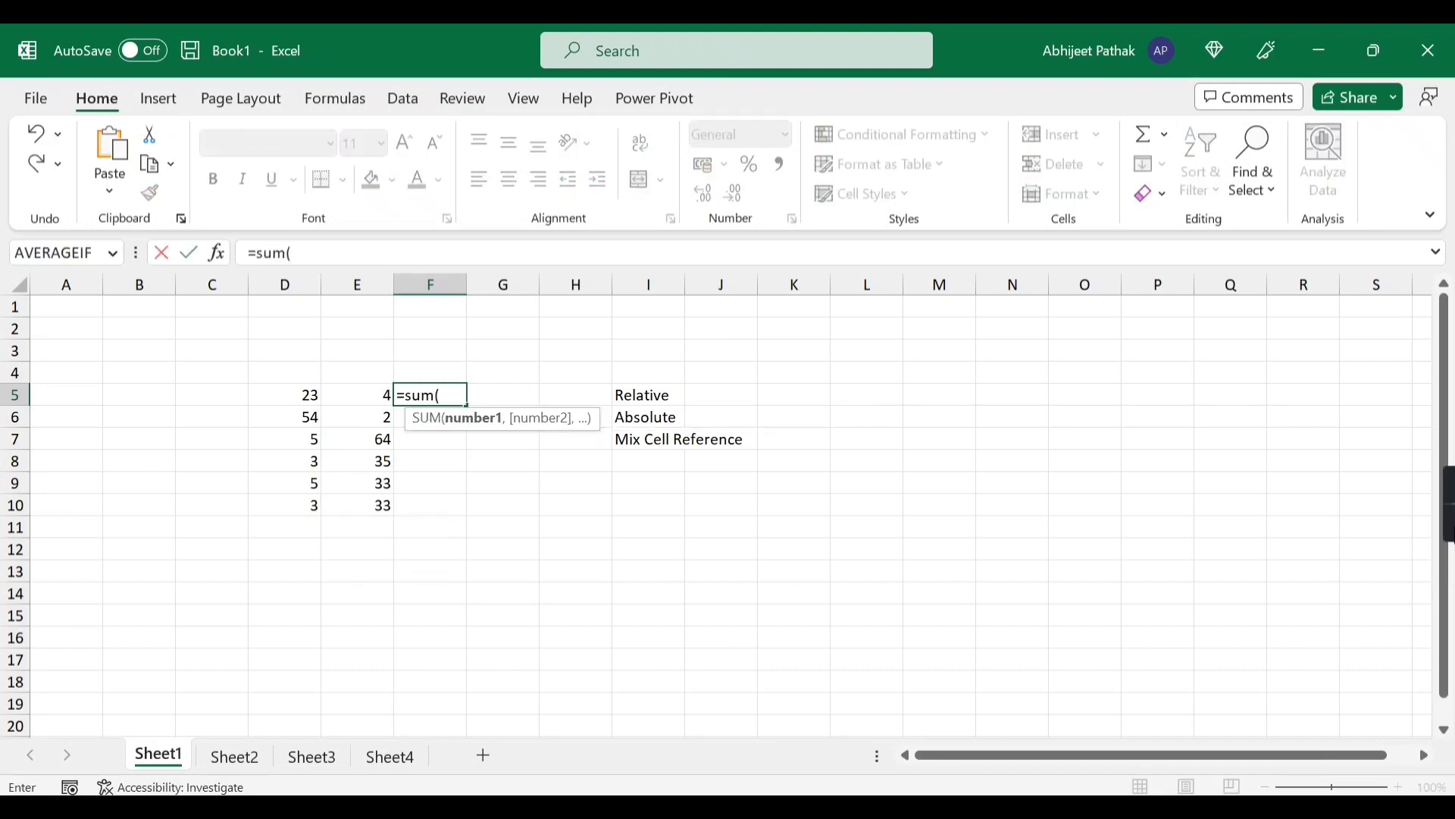
drag(268, 395, 360, 394)
text())
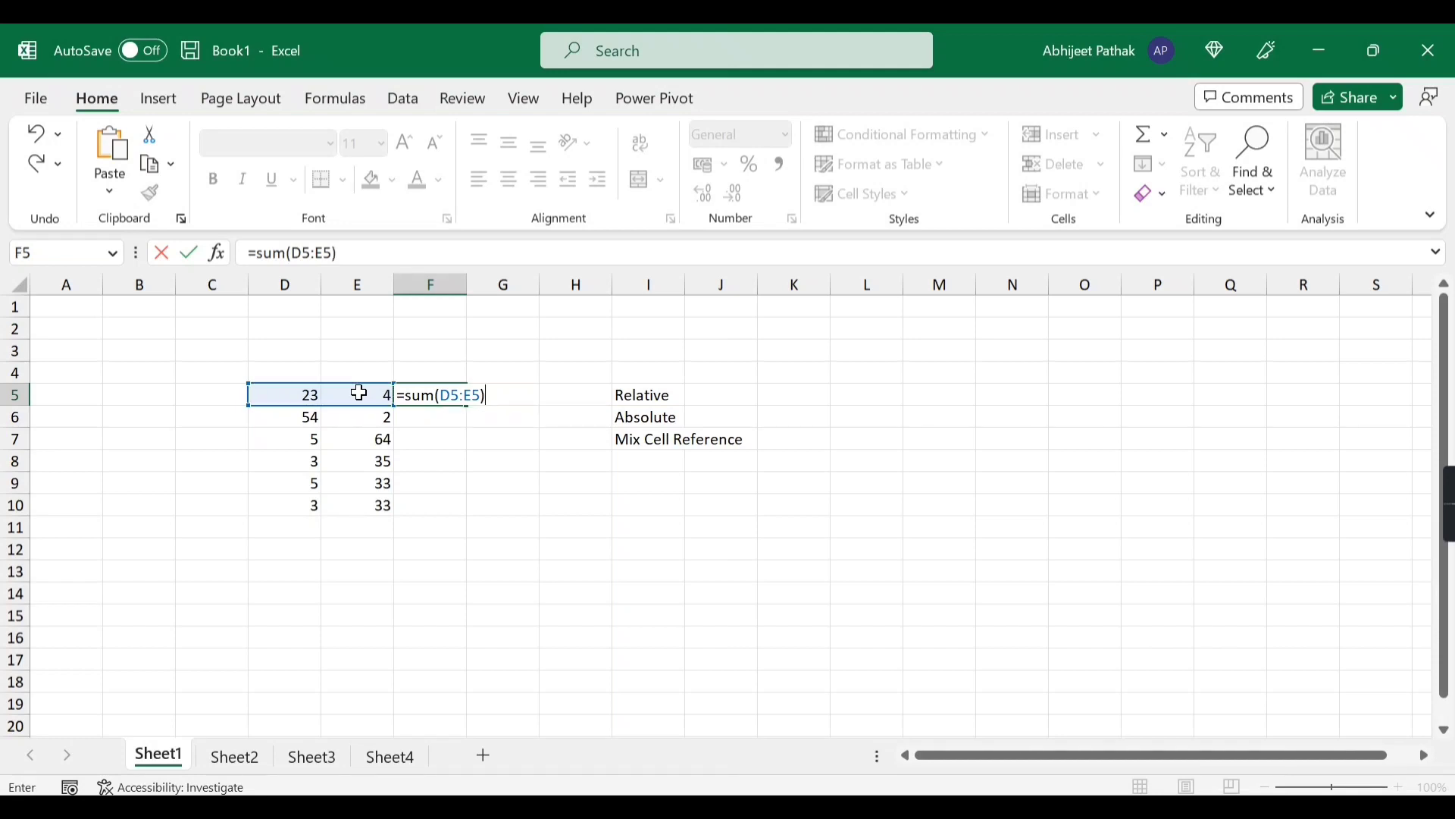
key(Return)
Step: Fill the SUM formula from F5 down to F10 for the remaining rows
click(414, 397)
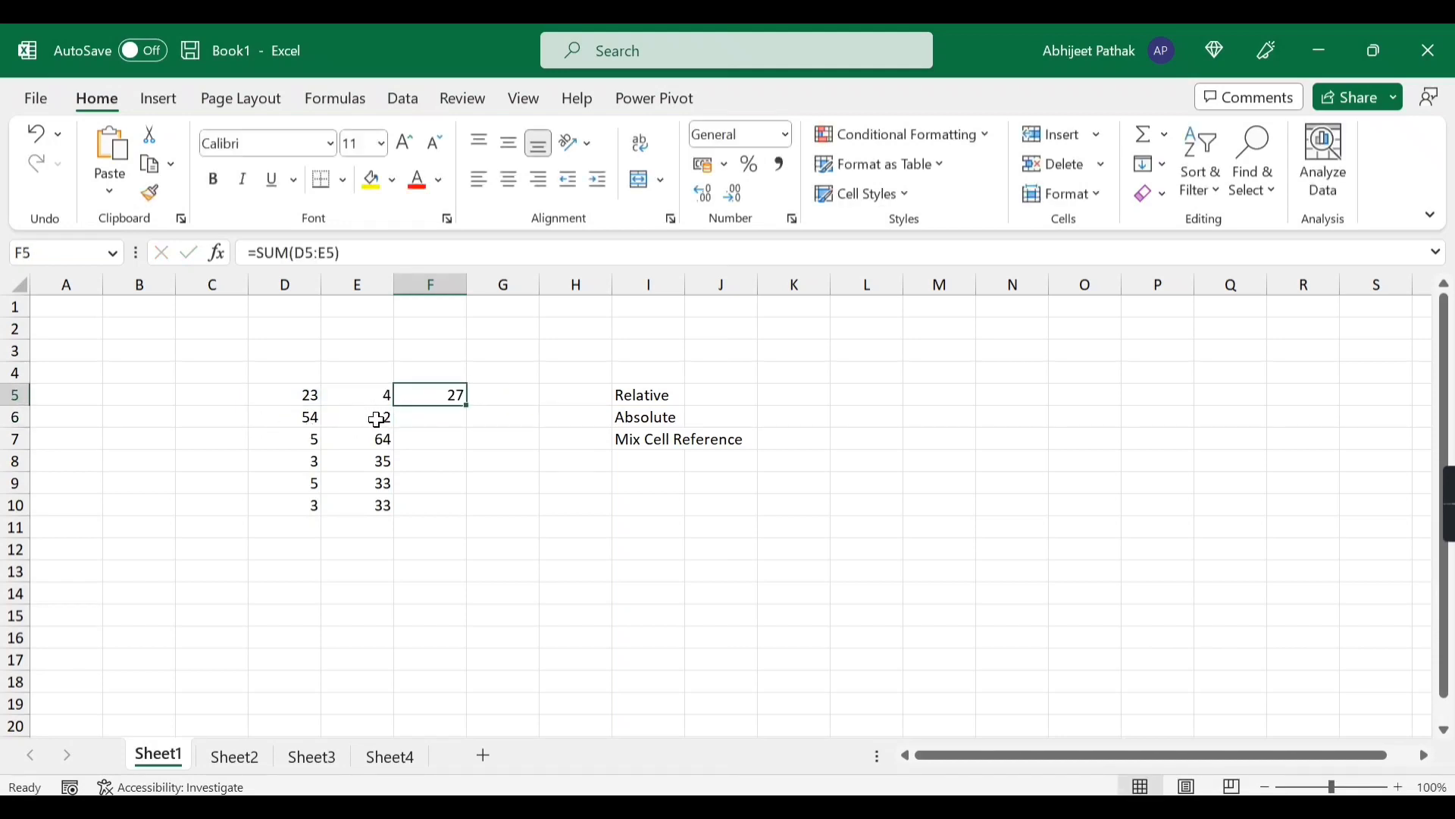
click(436, 416)
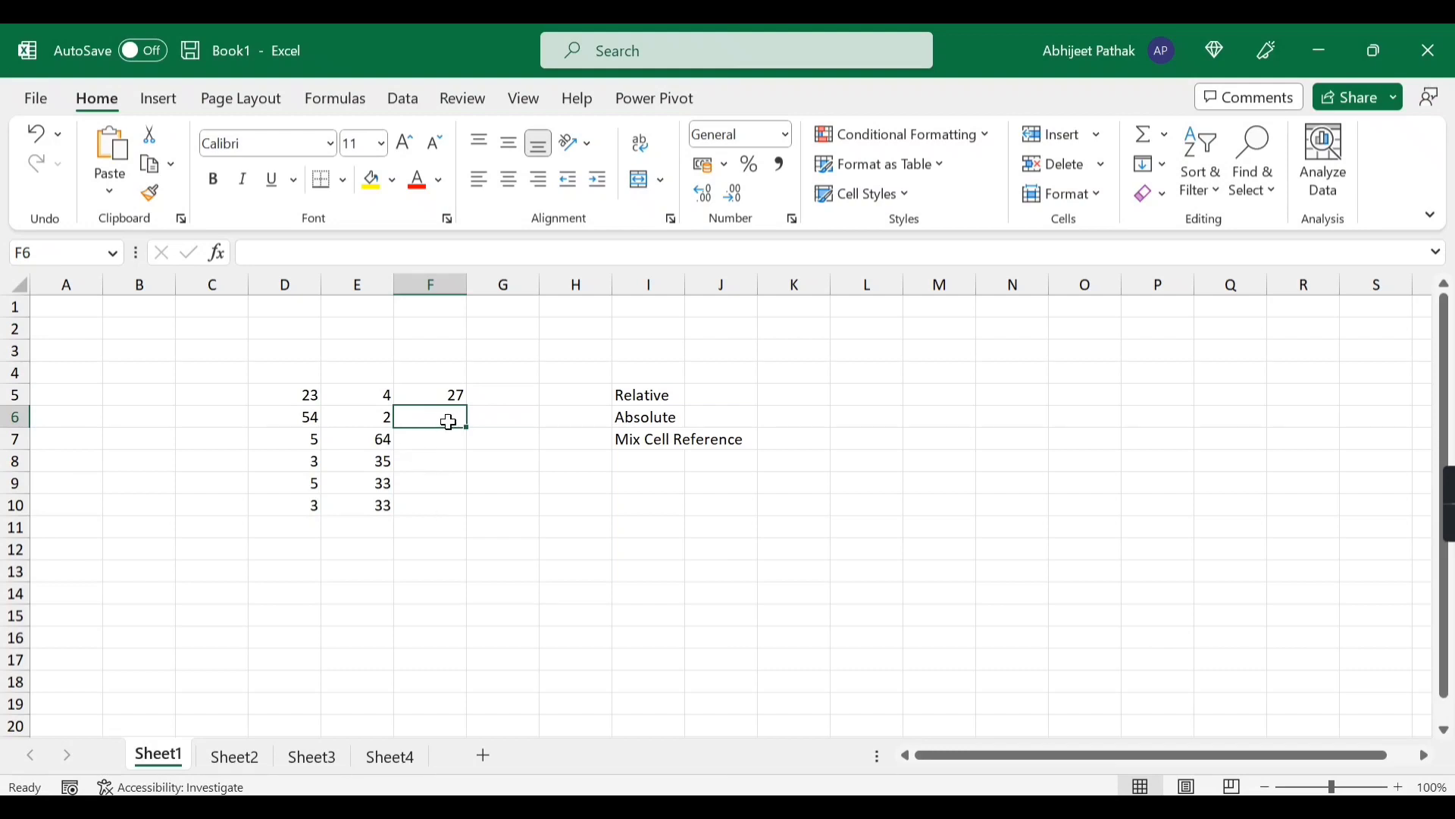
click(452, 394)
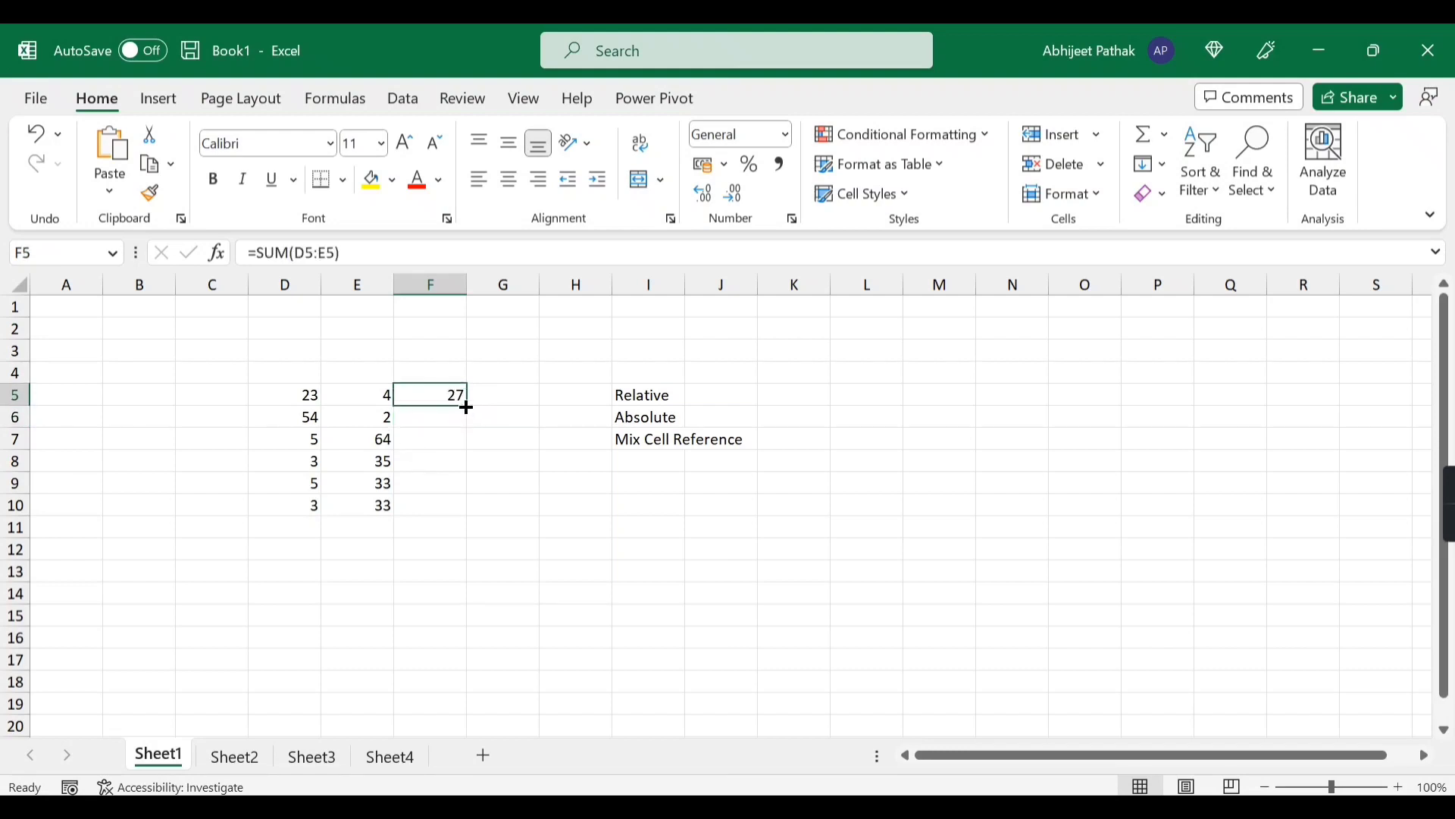
drag(467, 408, 476, 509)
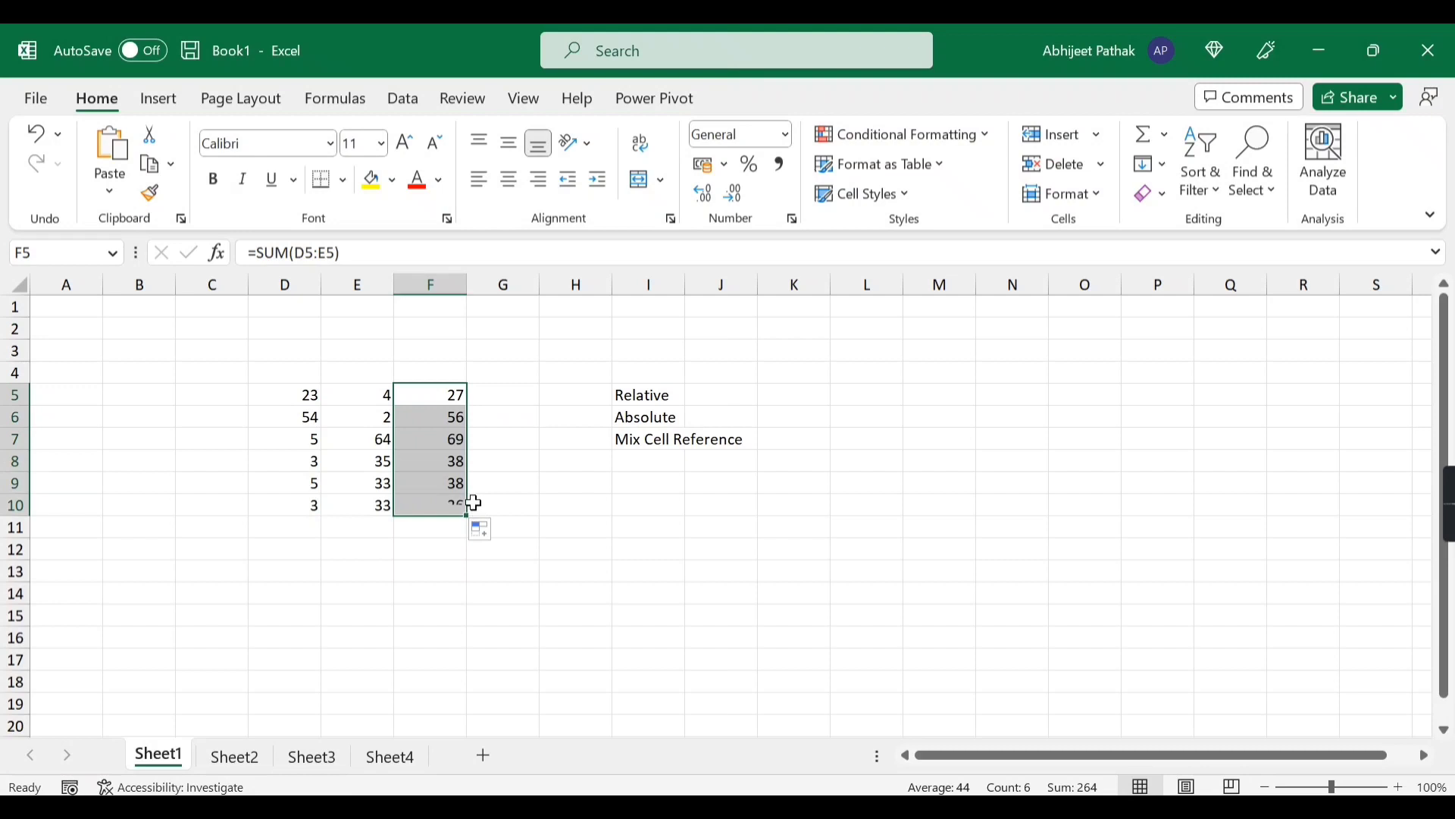
Step: Examine the SUM formulas in F5 and F6 and compare them with the cells they refer to
click(448, 394)
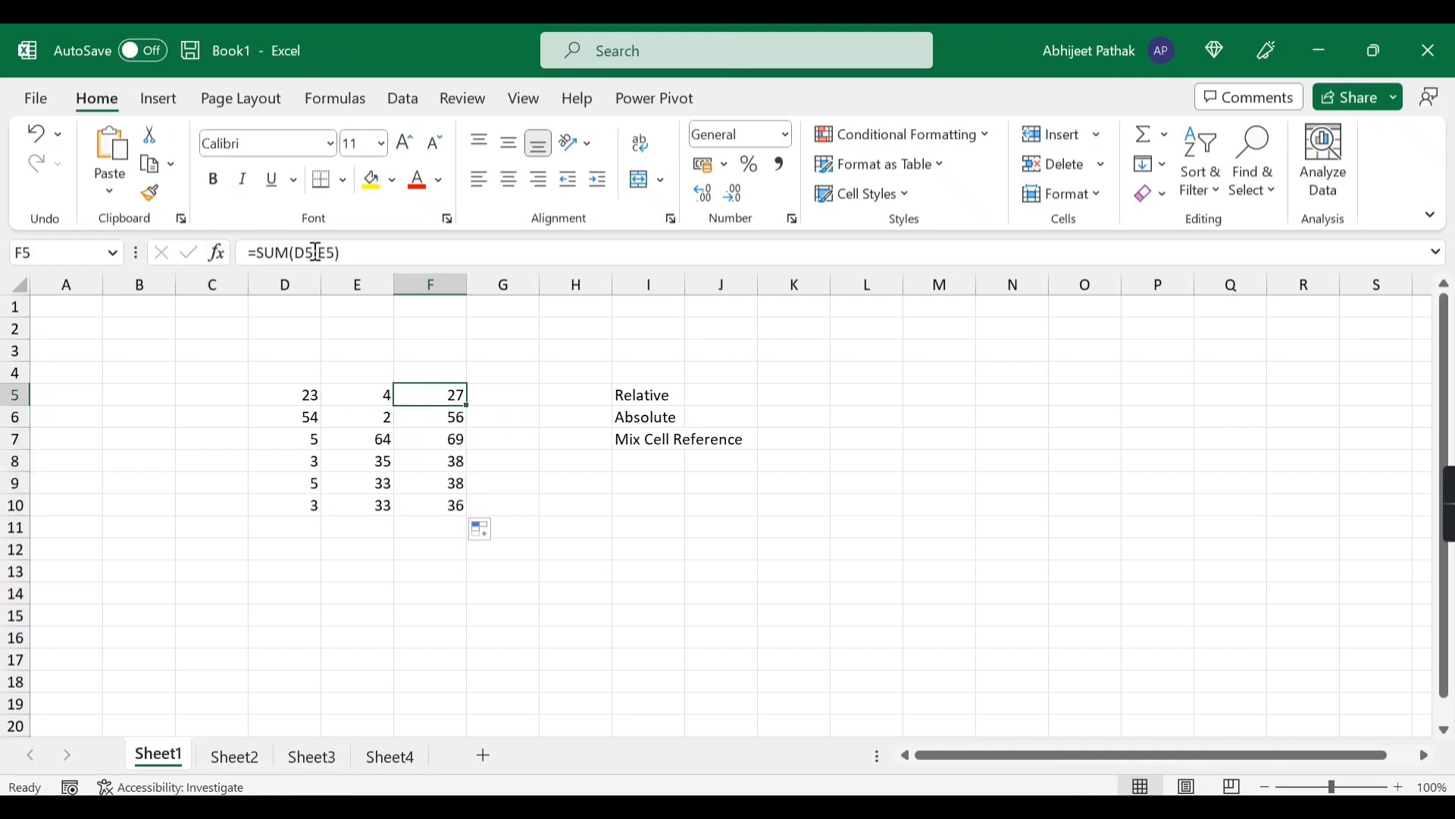
click(304, 393)
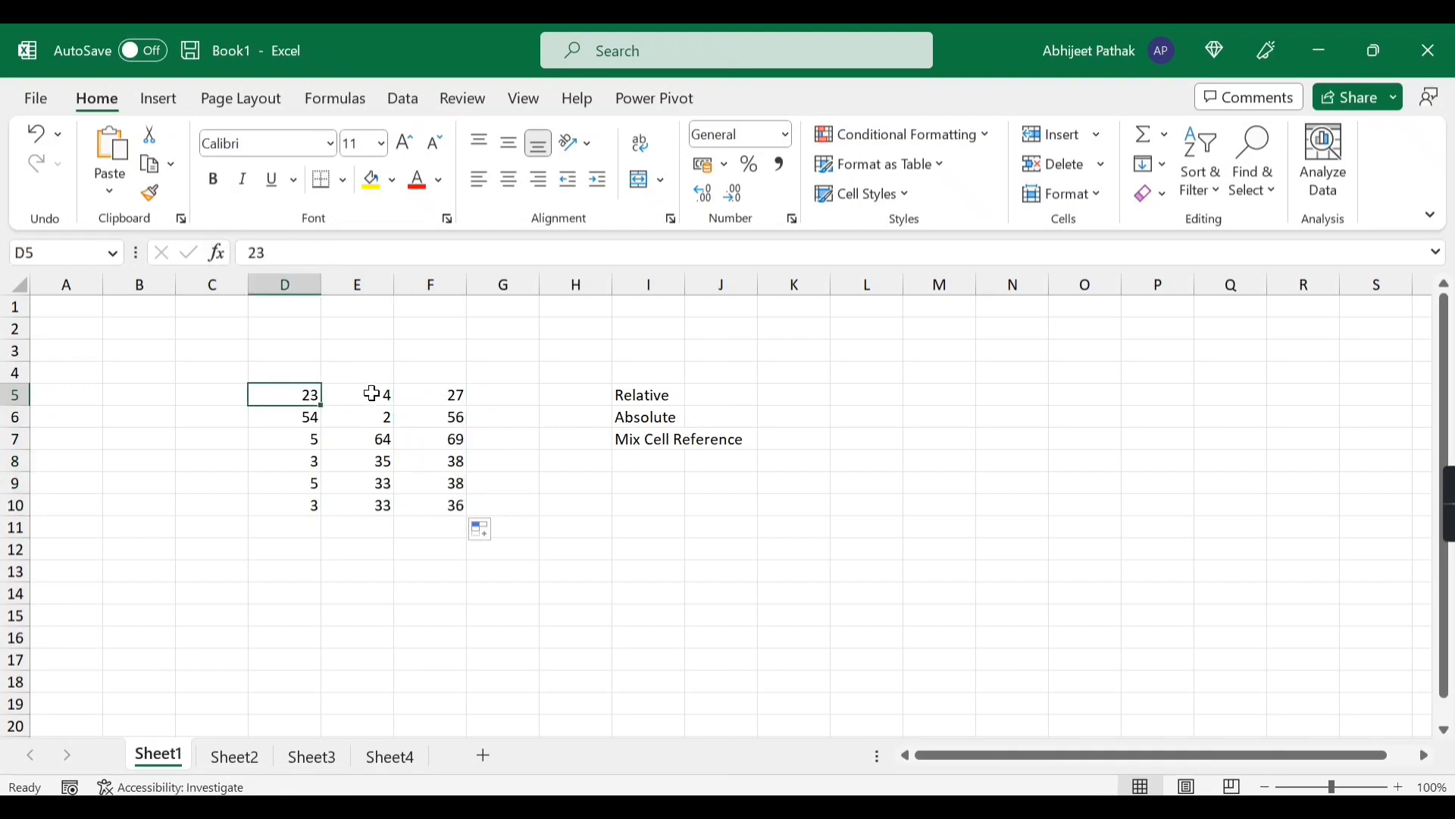
click(367, 394)
click(430, 393)
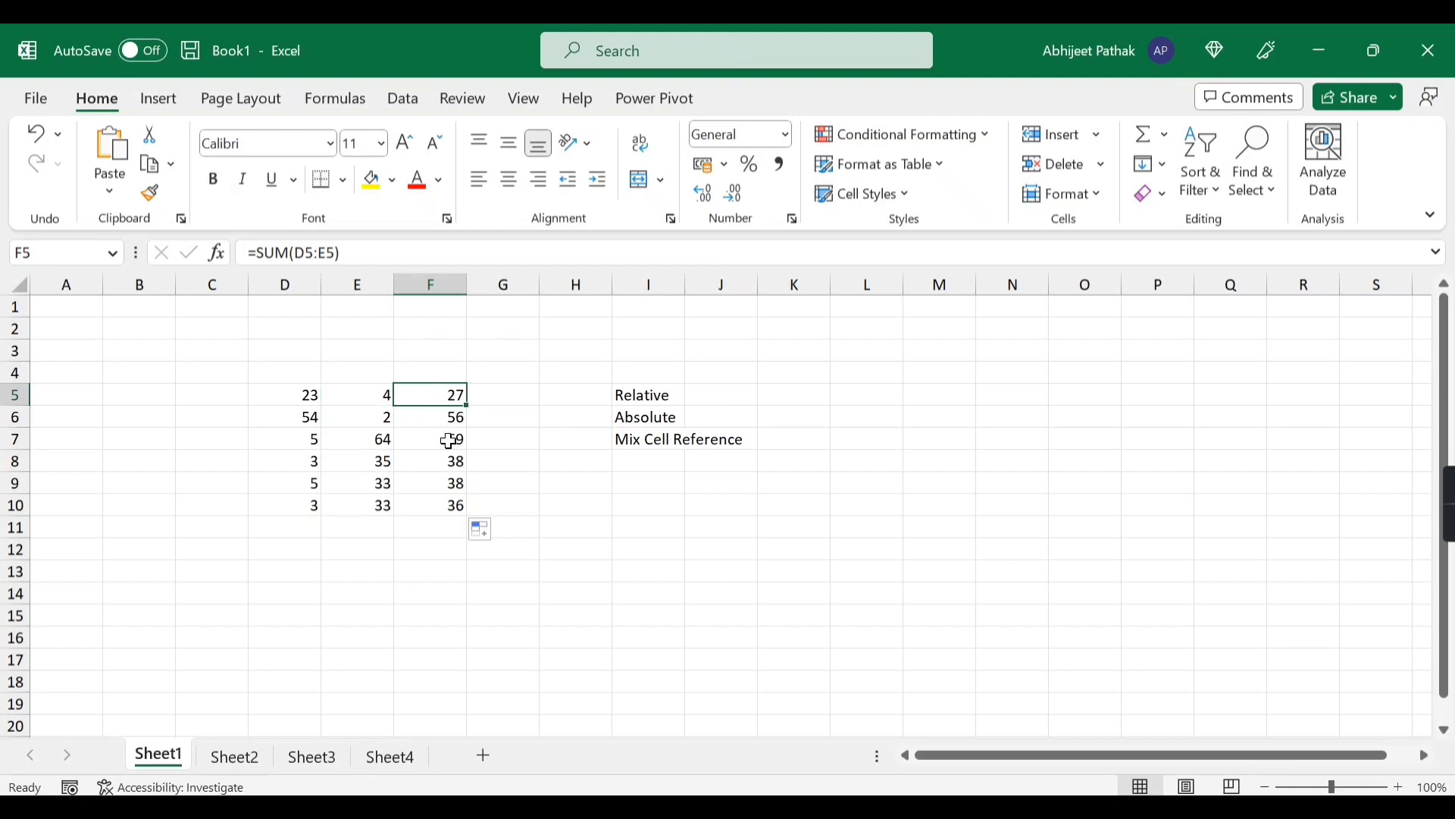
click(307, 392)
click(447, 396)
click(449, 421)
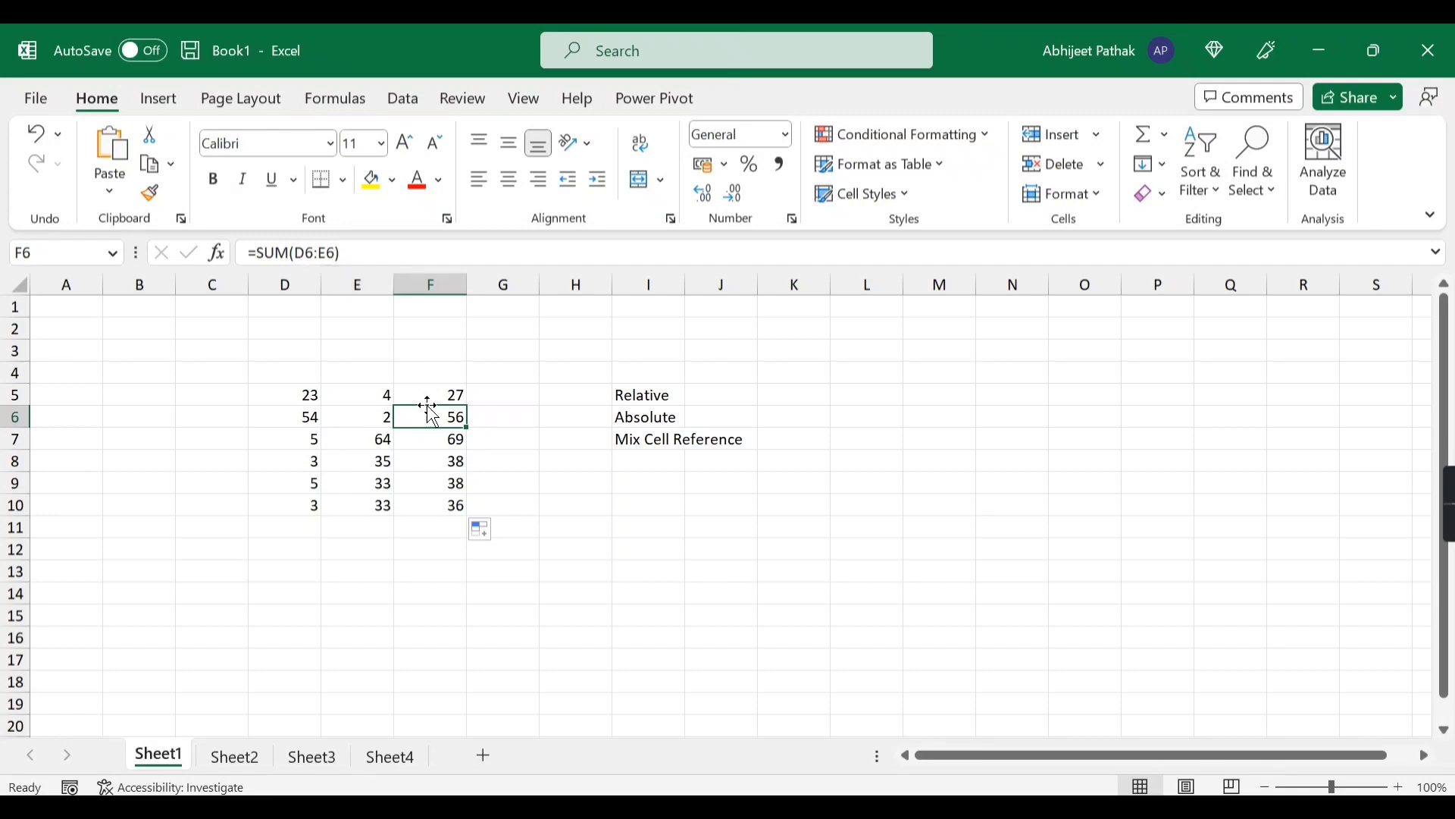
click(453, 397)
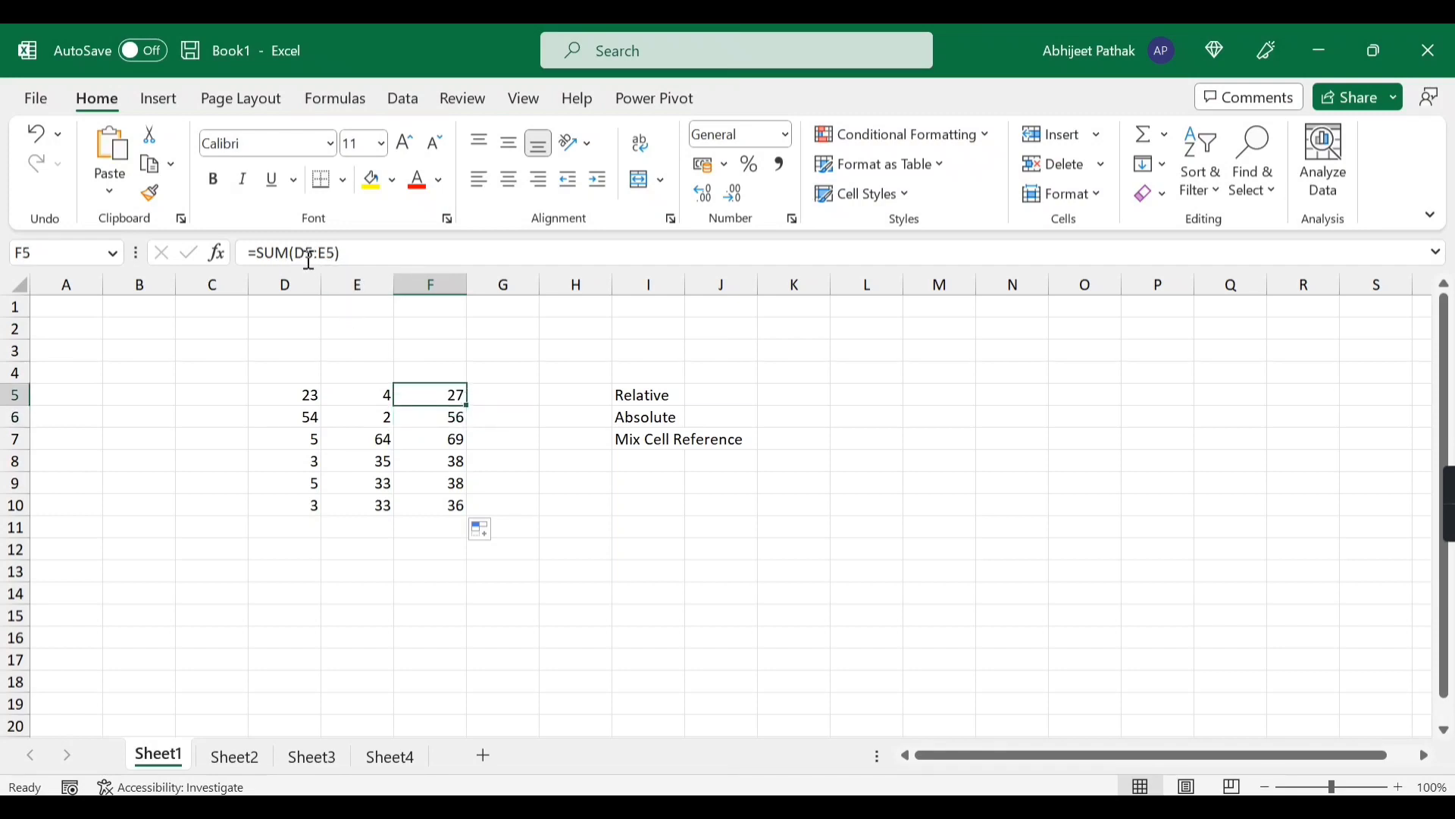
click(457, 426)
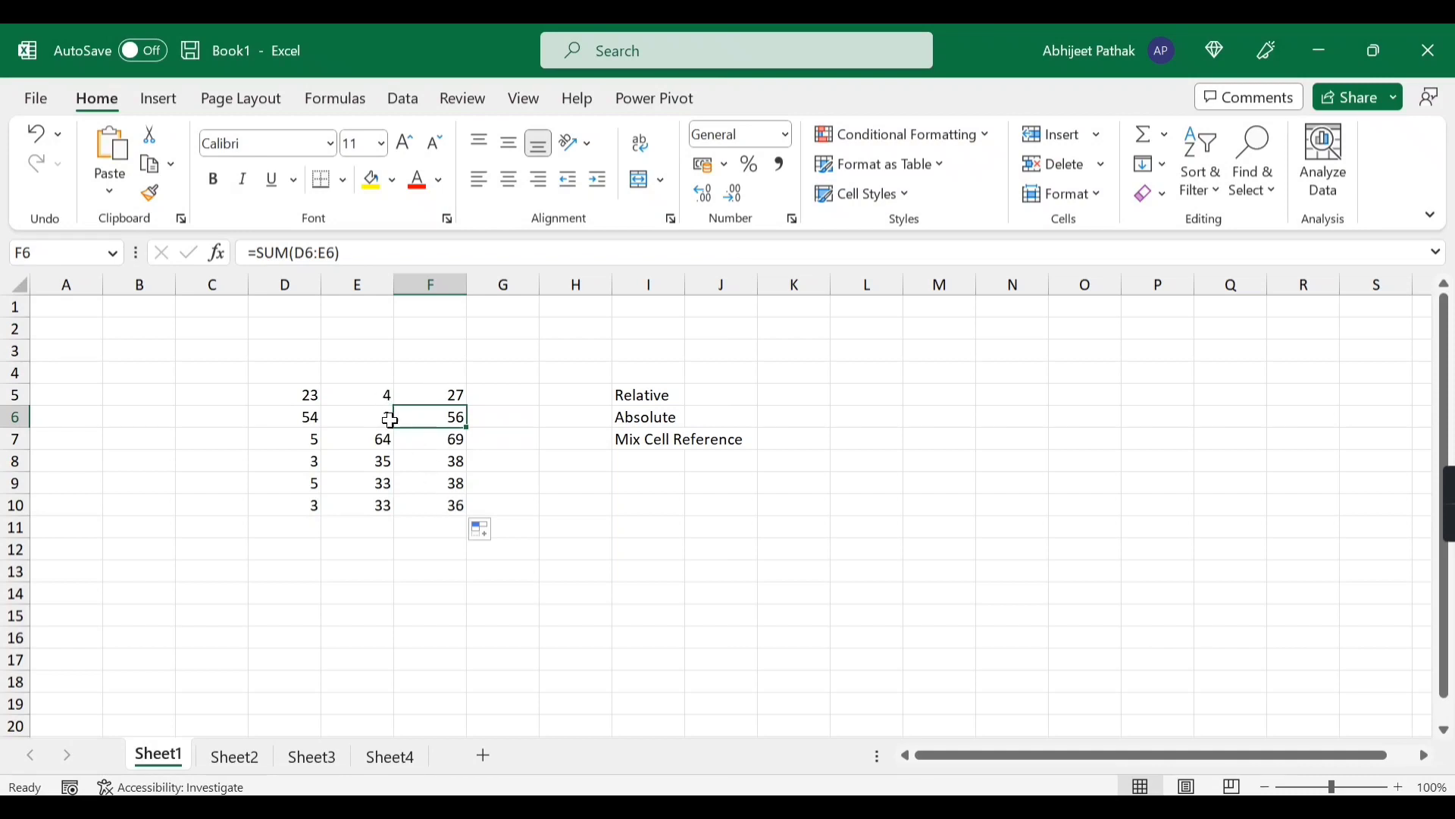
Step: Copy the SUM formula from F5 and paste it into cell O6
click(450, 398)
key(ctrl+c)
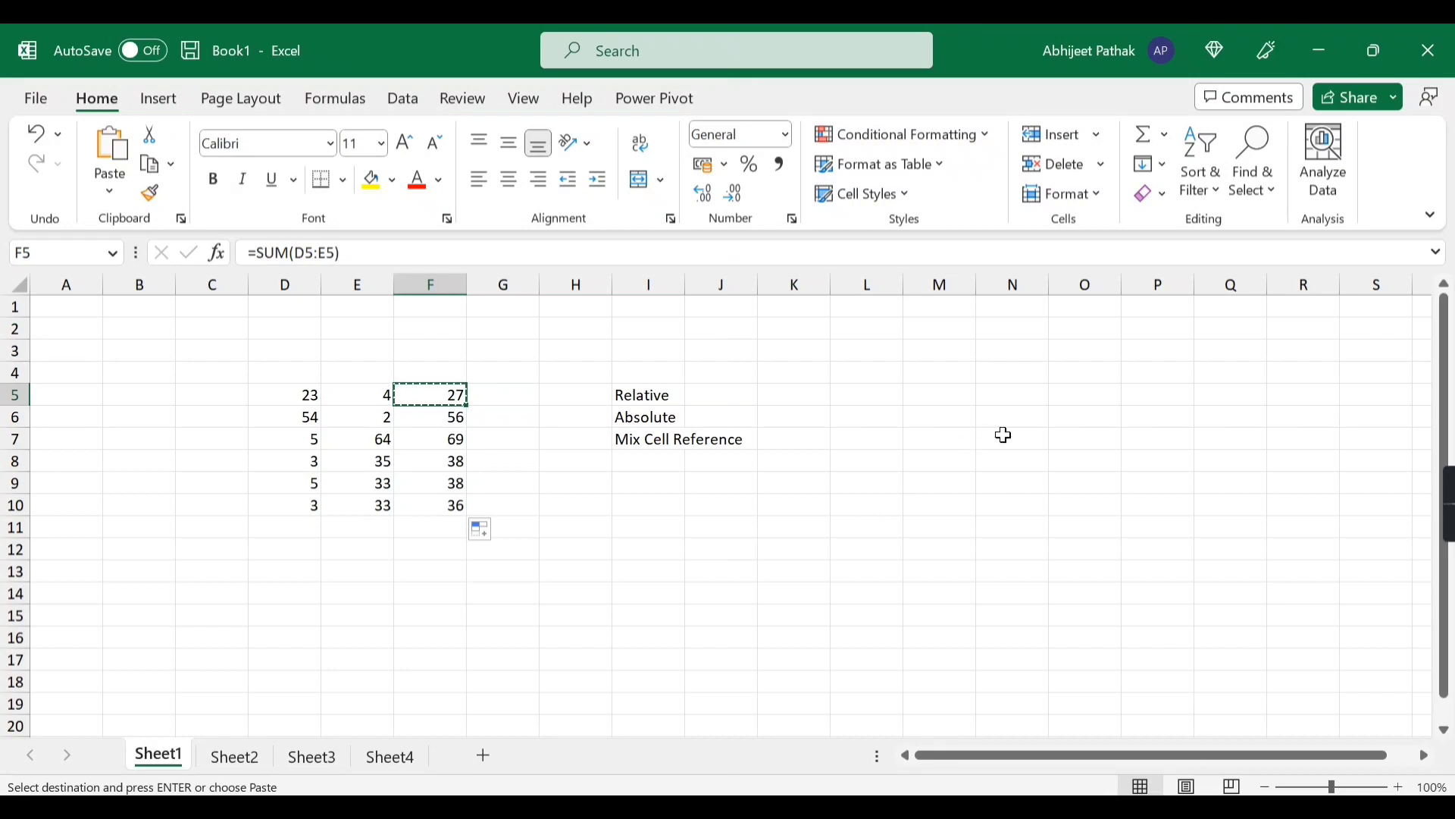
click(1027, 441)
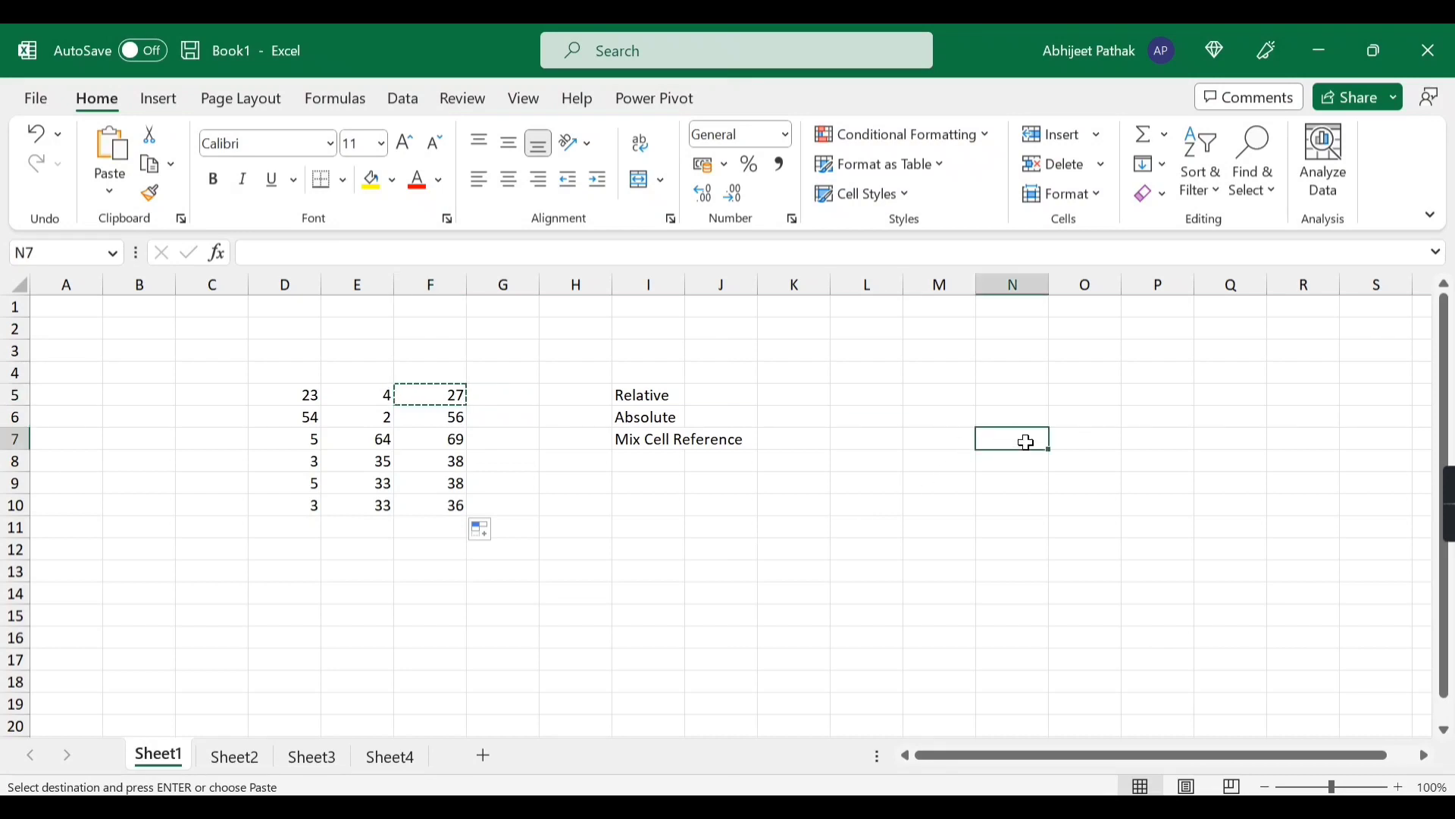
click(450, 398)
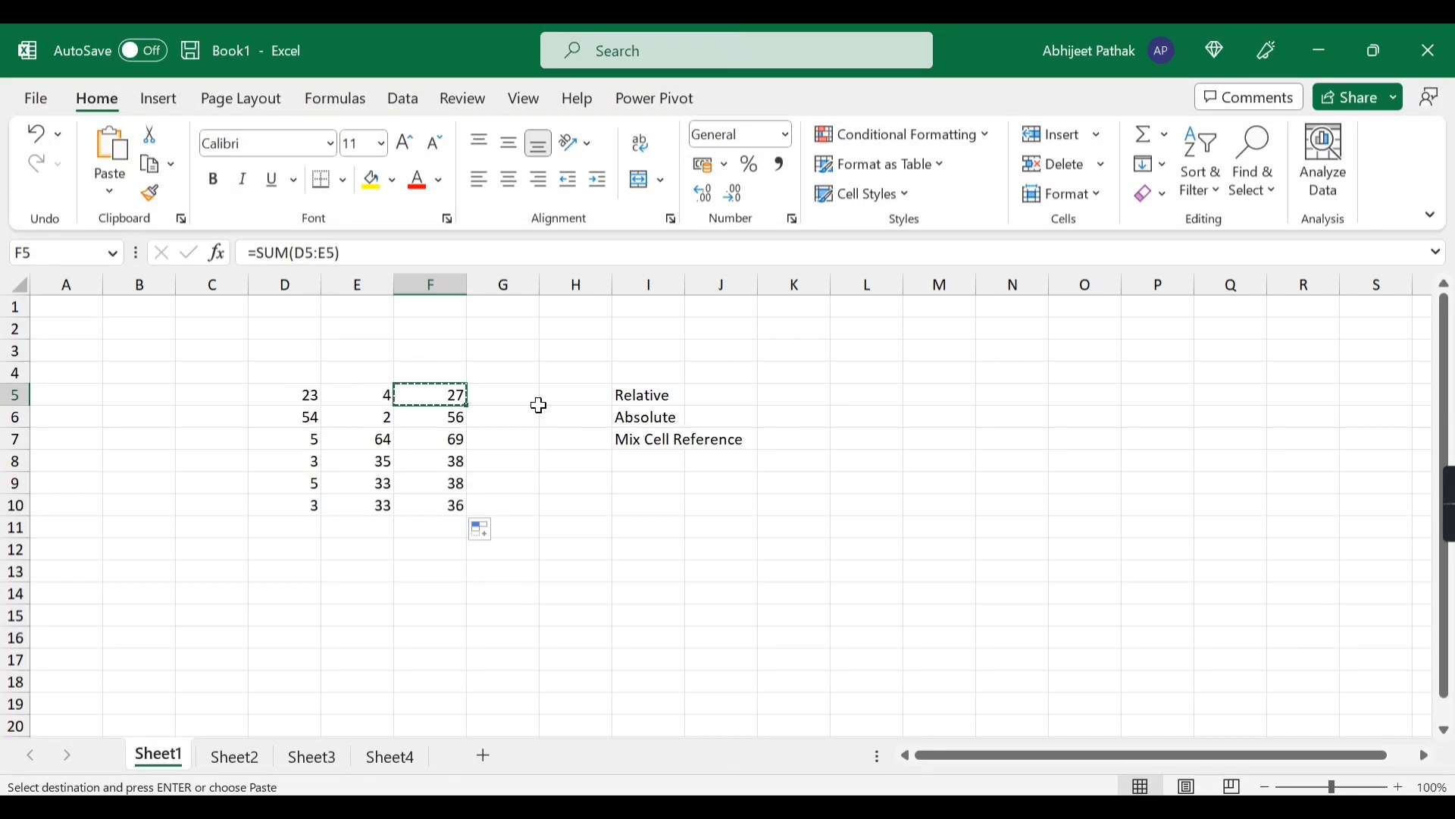
click(1065, 417)
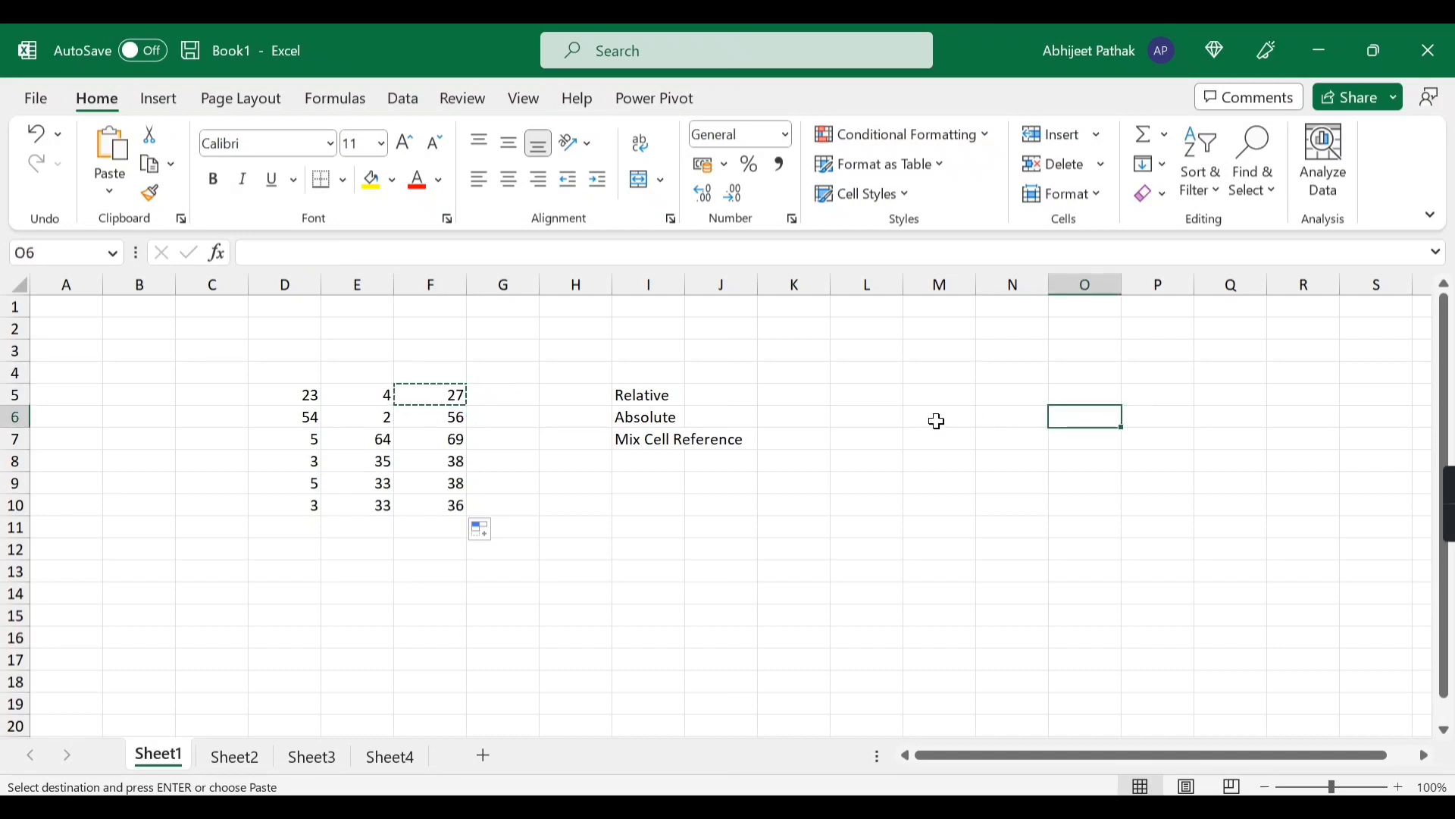
key(ctrl+v)
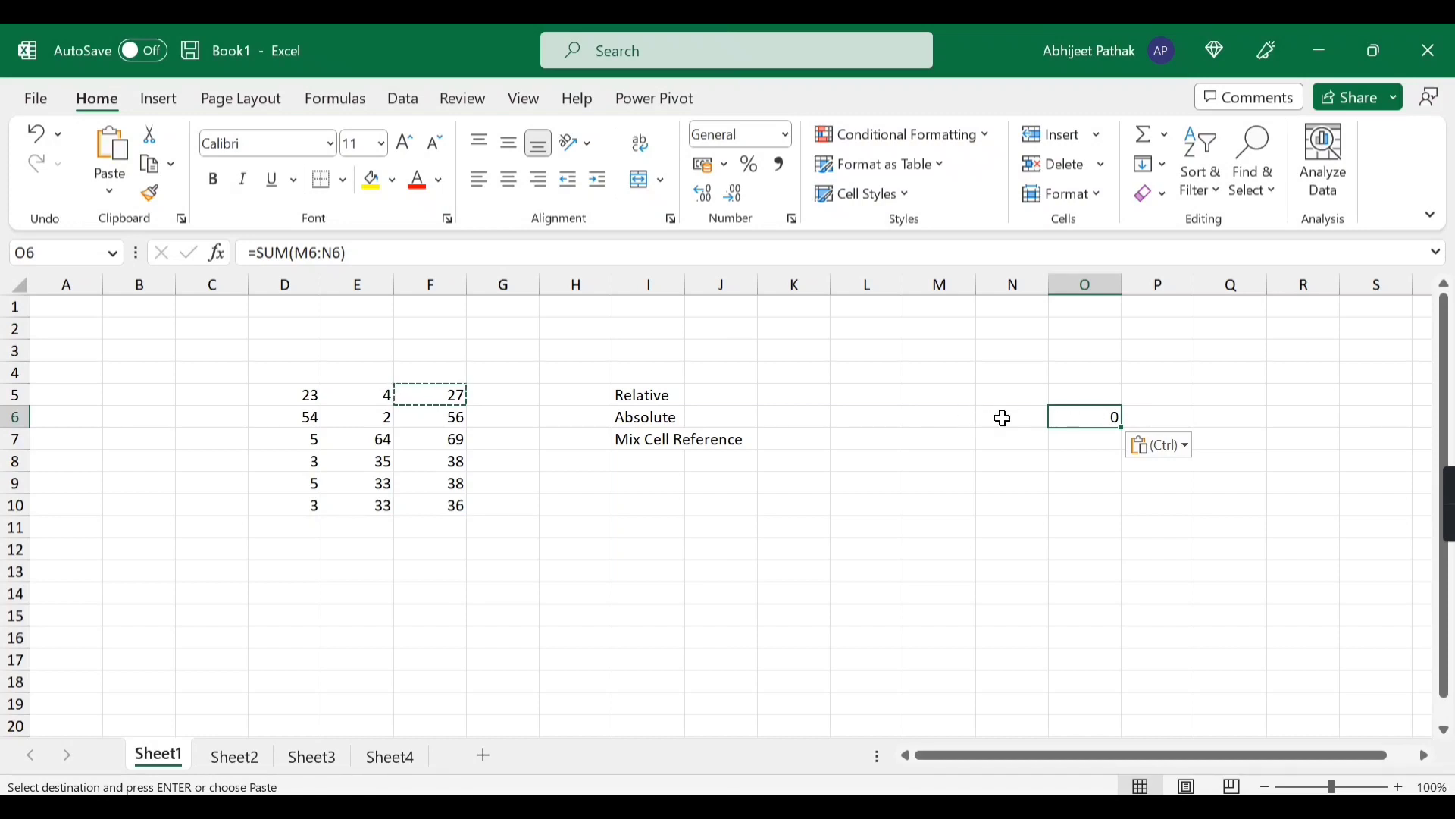
Step: Enter 3 in both M6 and N6, then select O6 to check its formula
click(968, 415)
text(3)
key(Tab)
text(3)
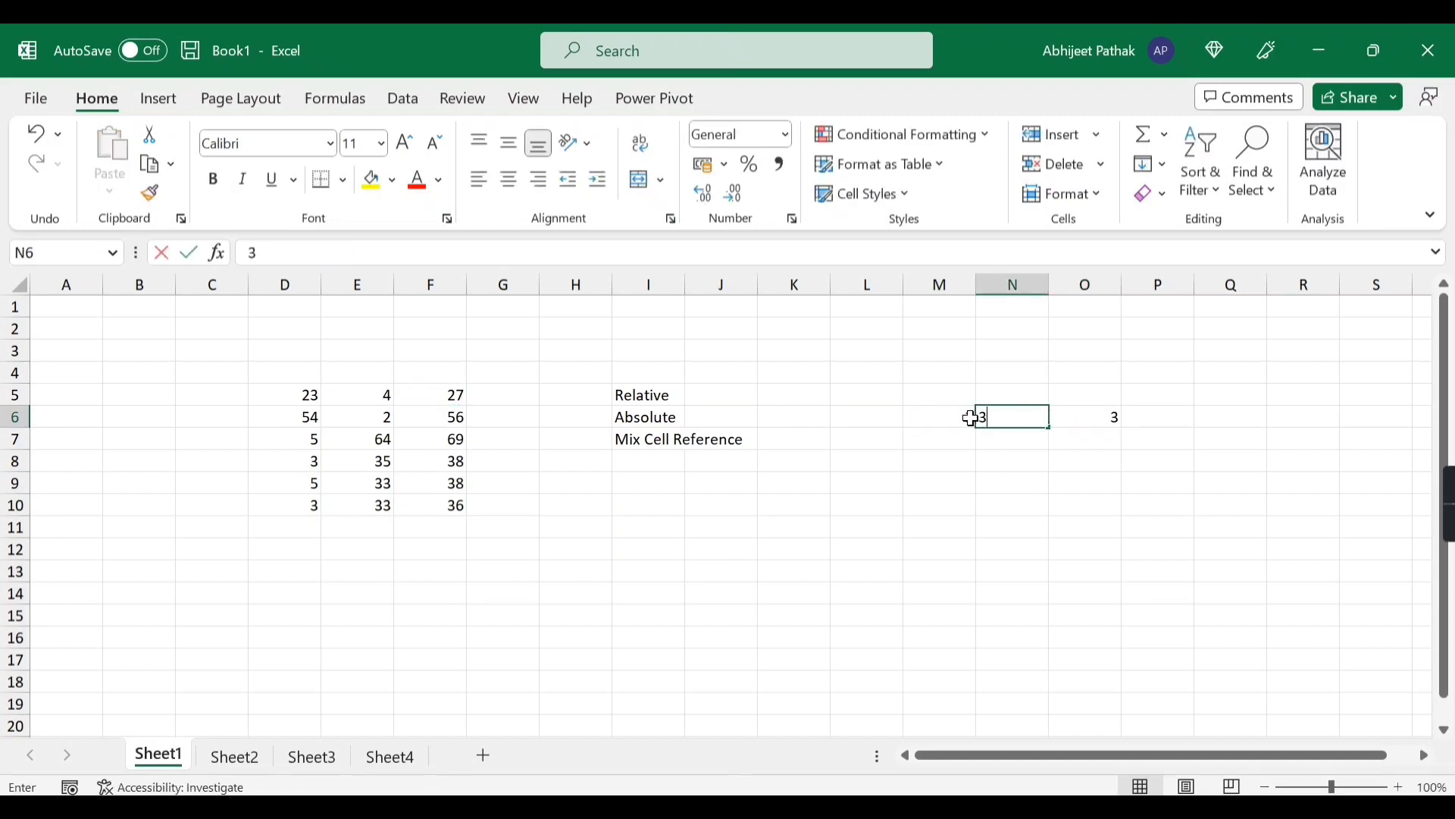
click(1084, 416)
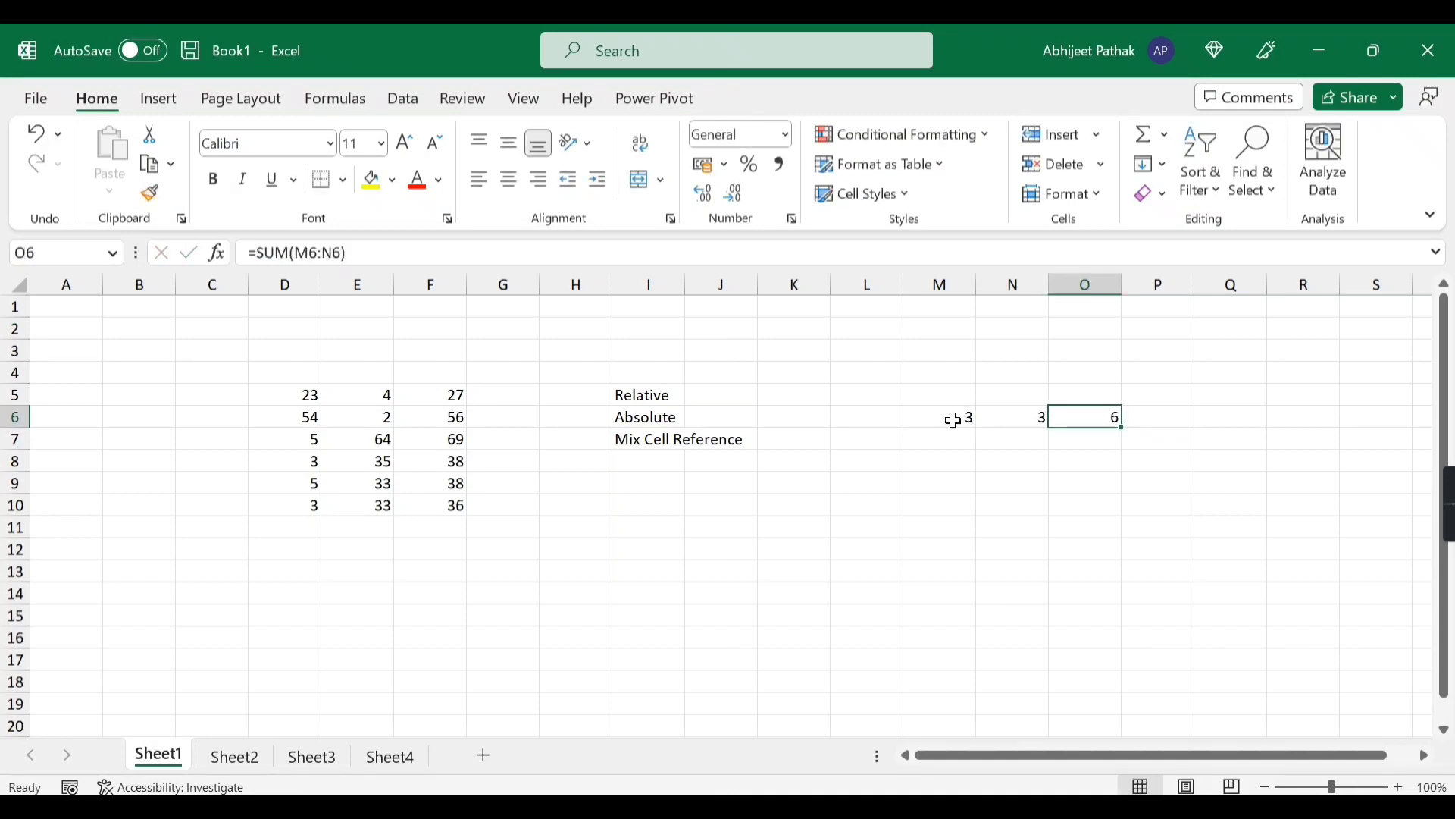
Step: Copy the SUM formula from F5 into S18 and inspect the cells it refers to
click(446, 402)
key(ctrl+c)
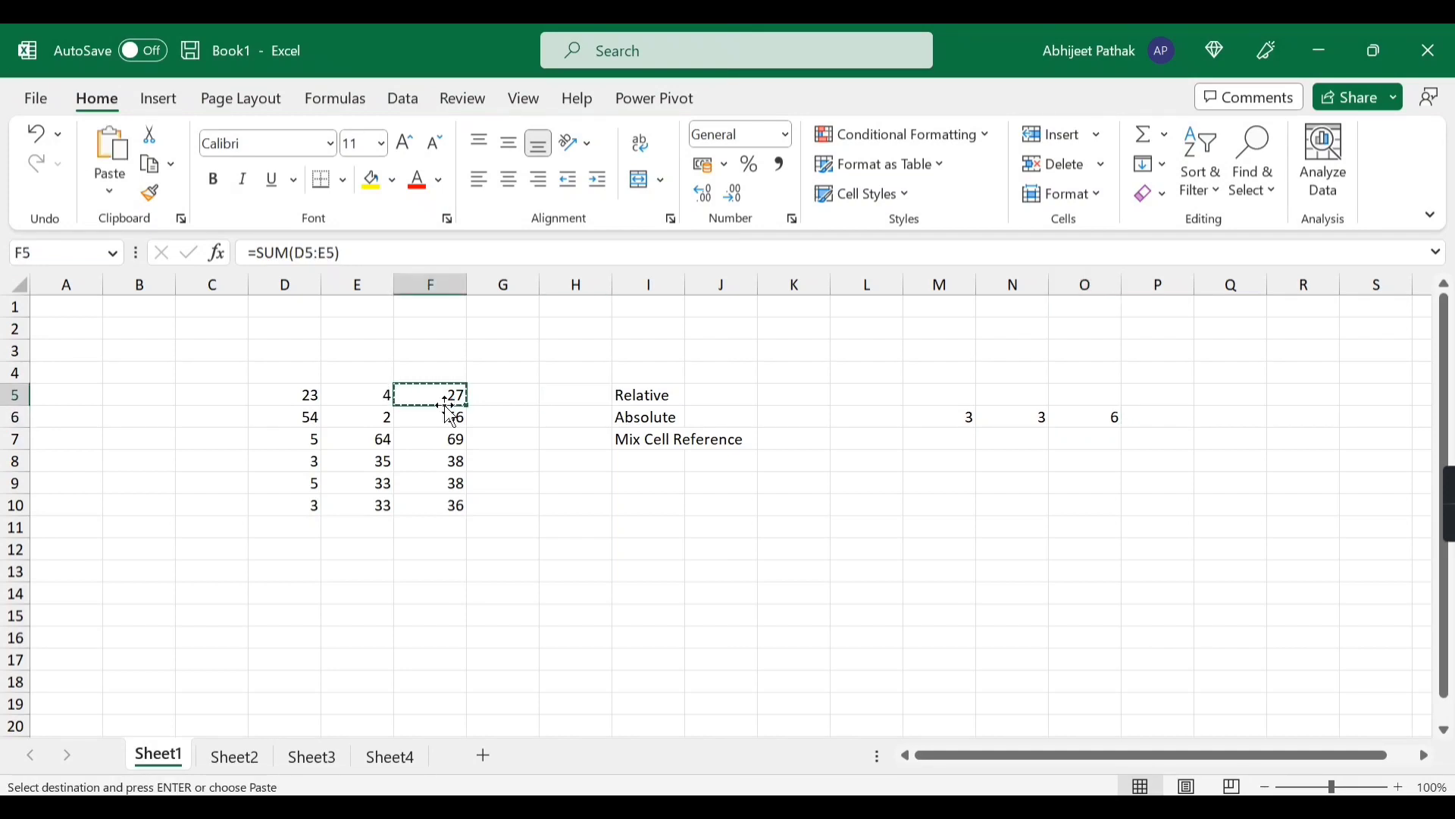
click(1386, 681)
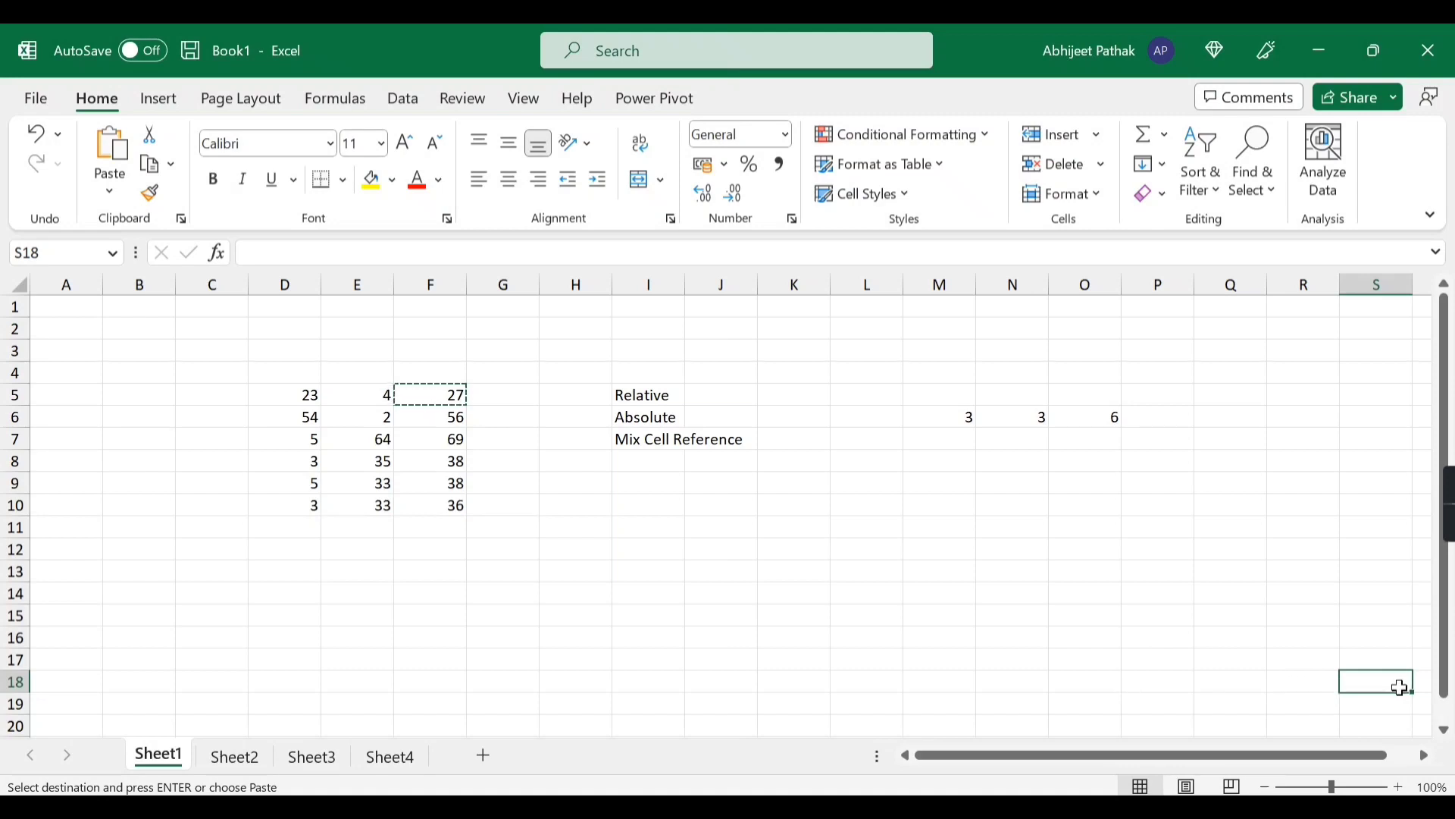
key(ctrl+v)
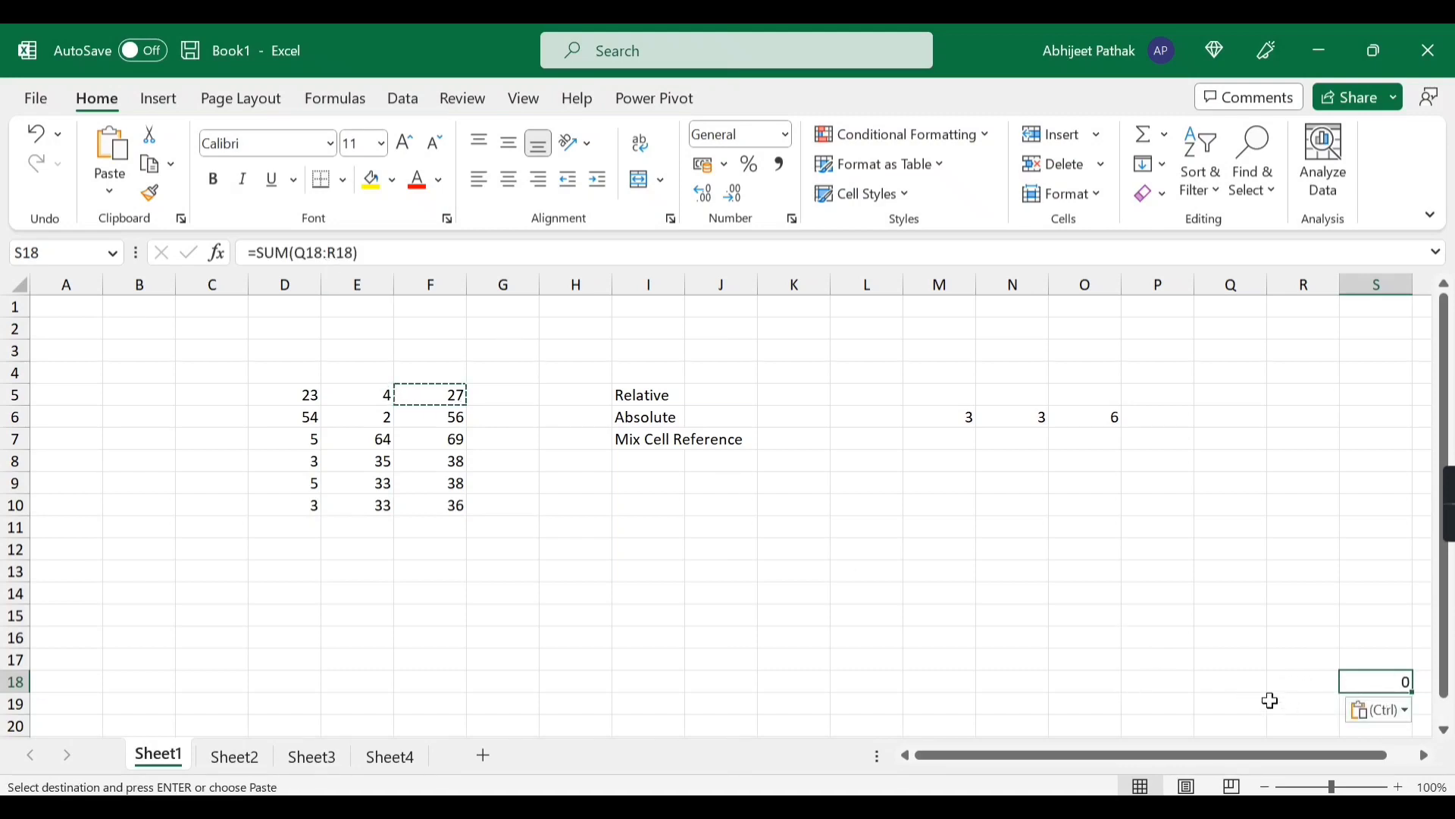
key(ctrl+c)
scroll(1451, 614, down, 1)
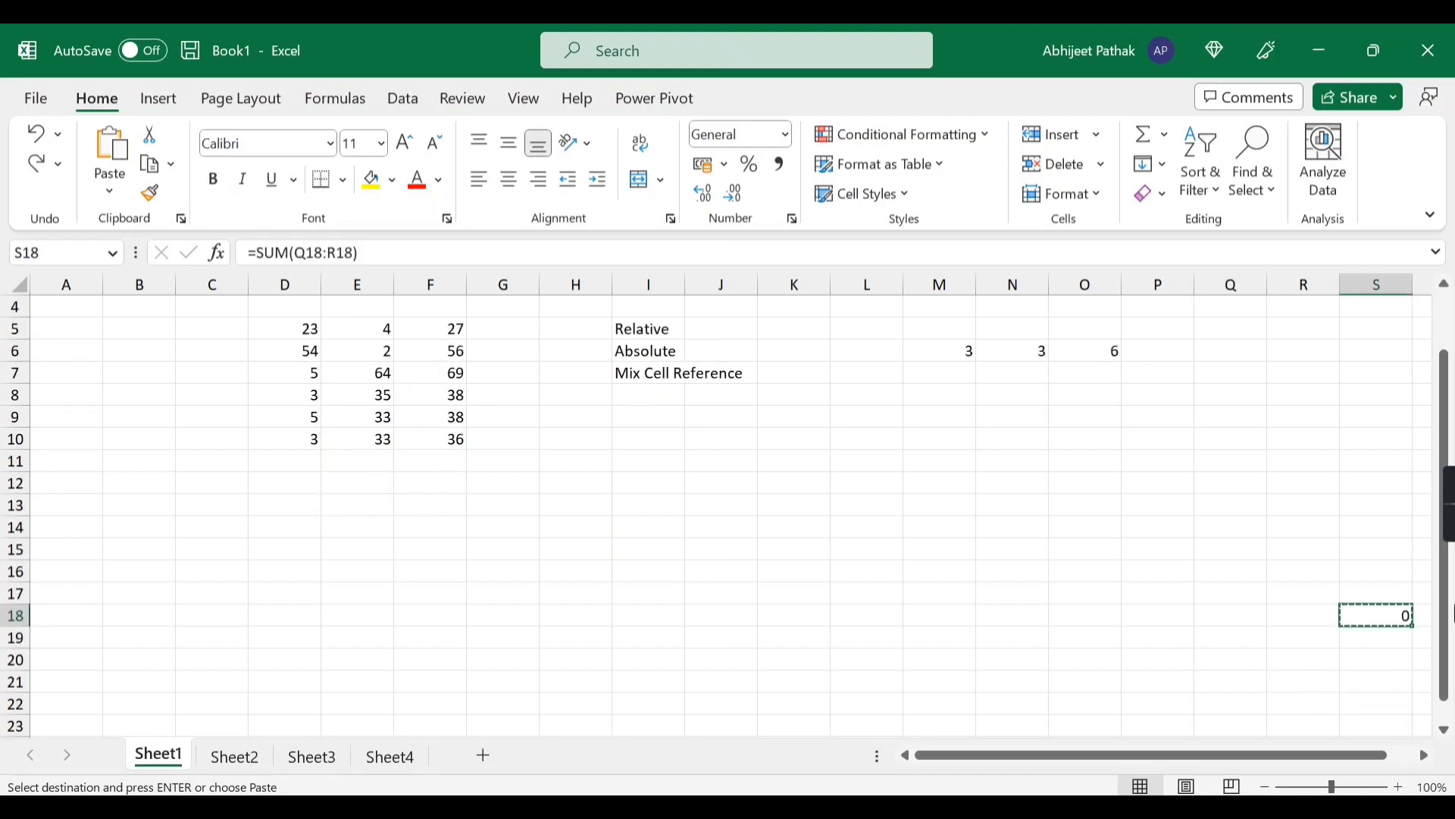
click(1387, 641)
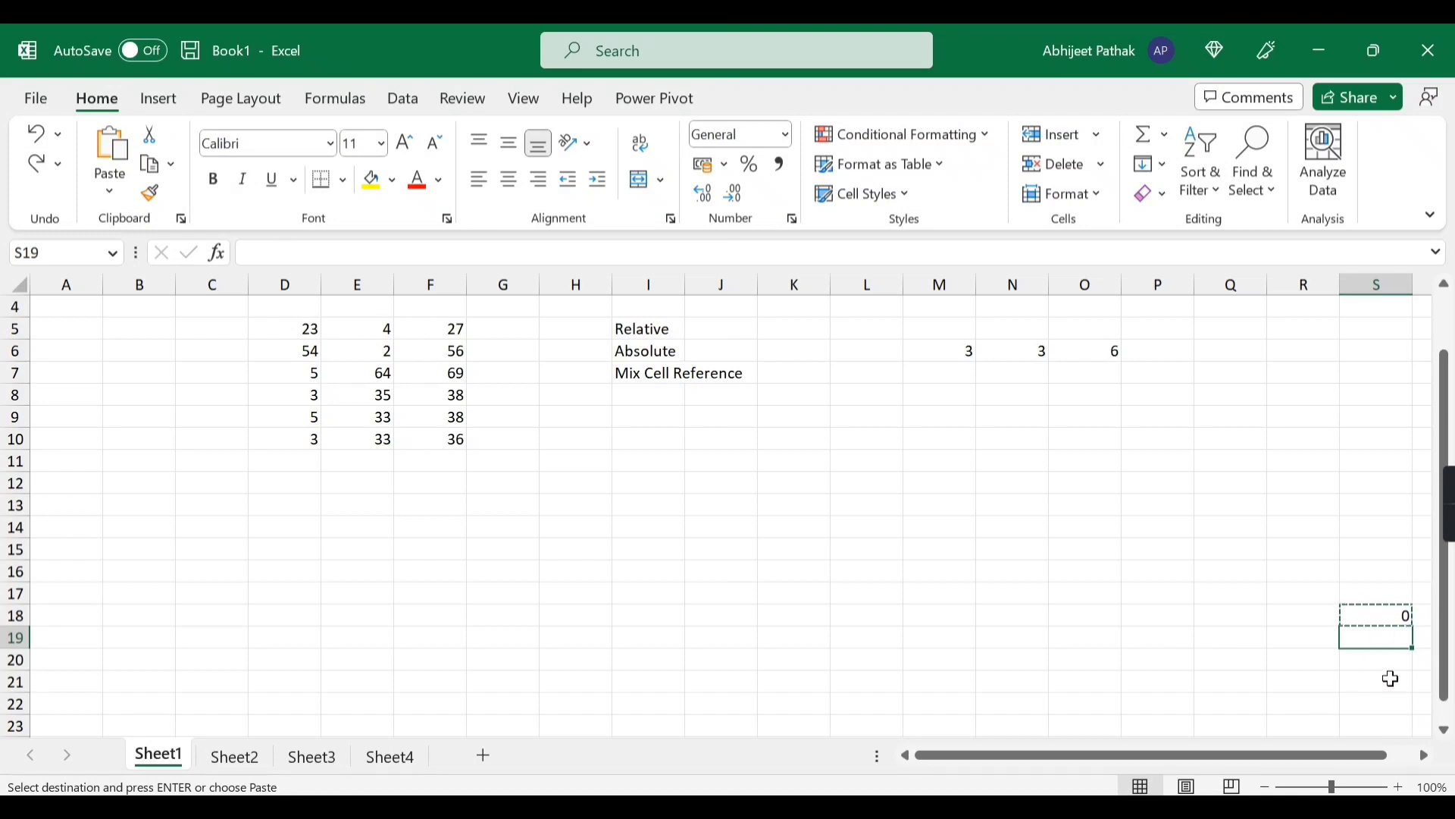
click(1378, 620)
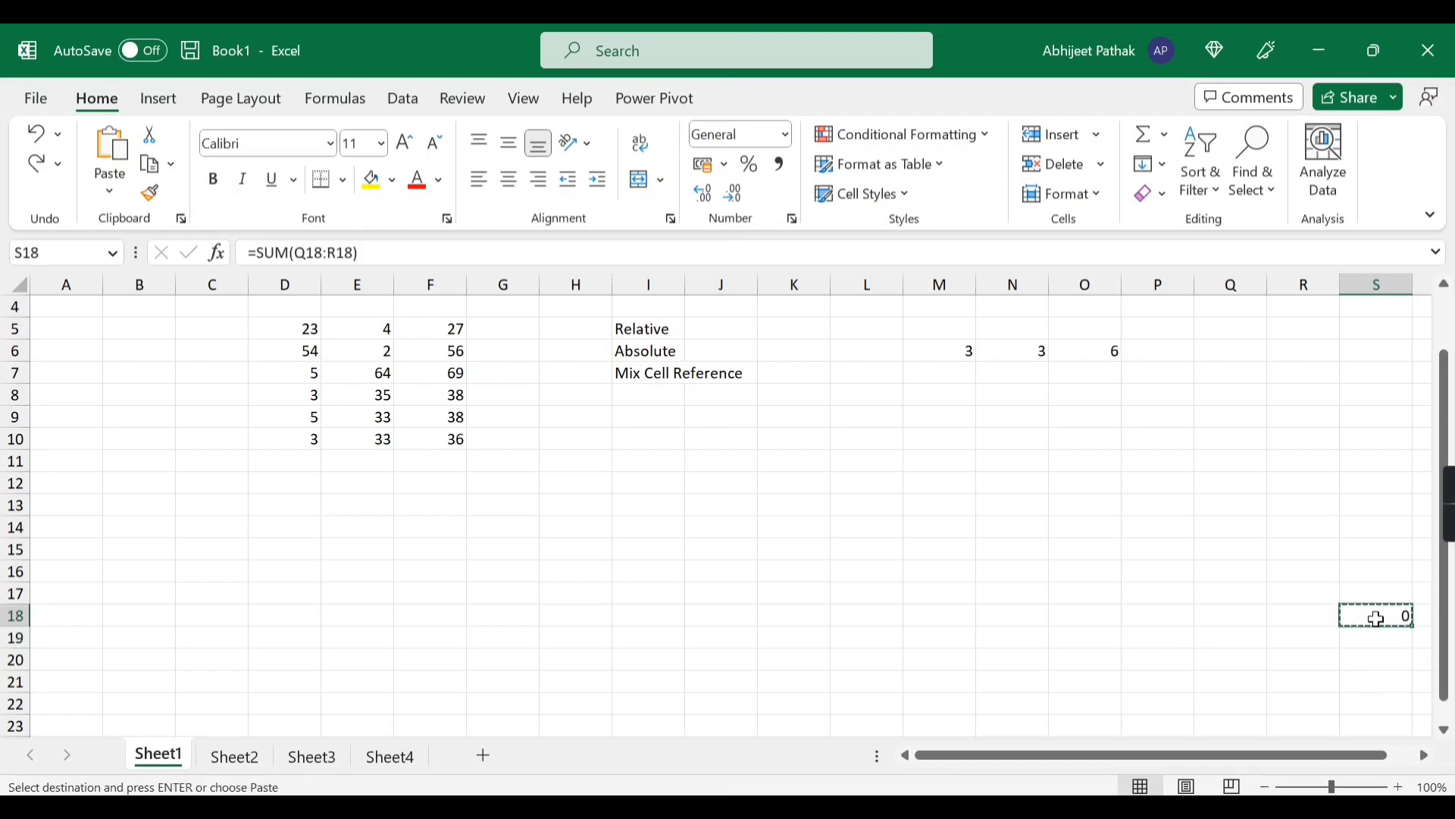
scroll(1046, 591, up, 1)
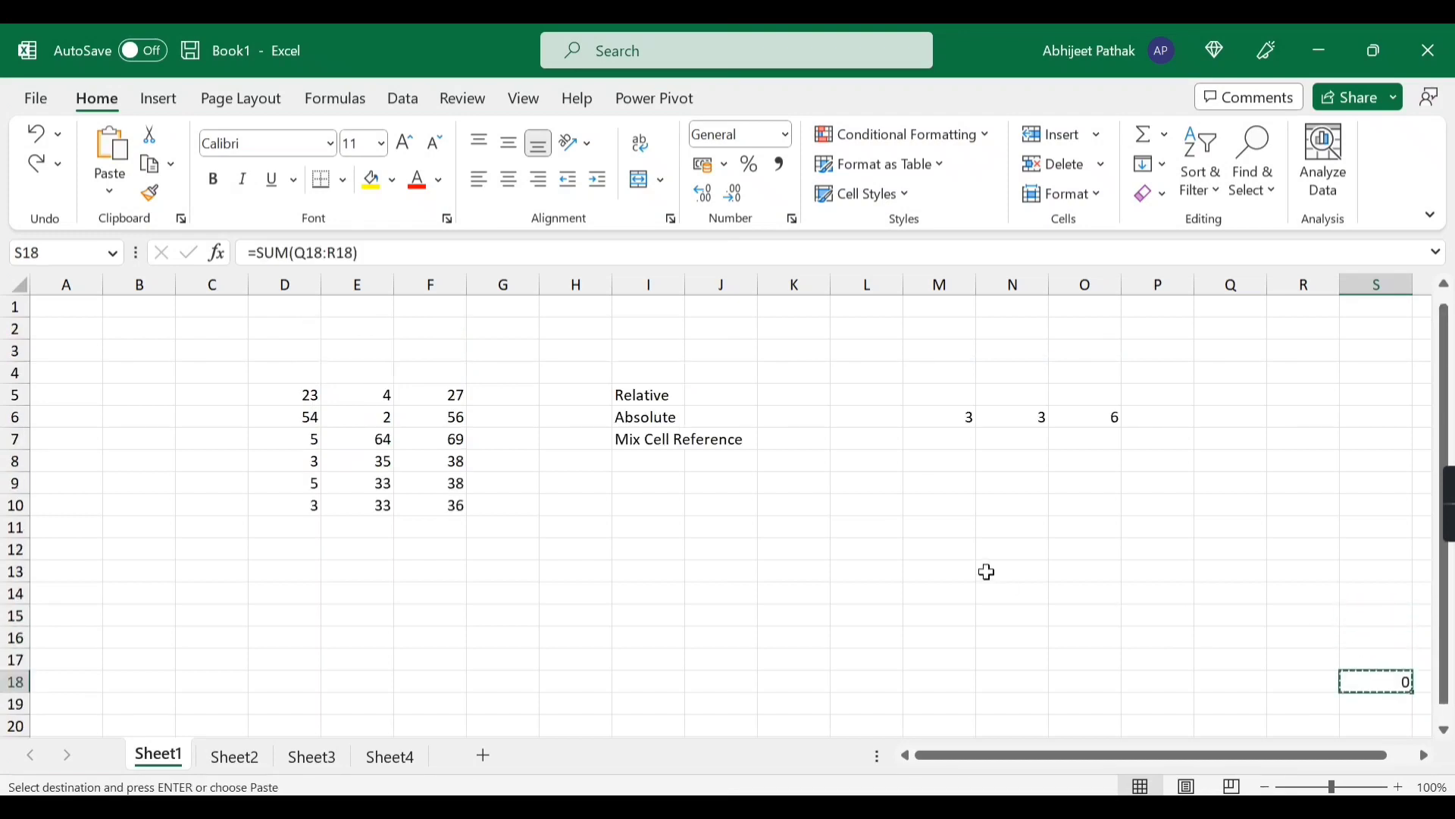
Step: Clear the contents of cells M6:P7
click(659, 397)
drag(960, 425, 1145, 429)
key(Delete)
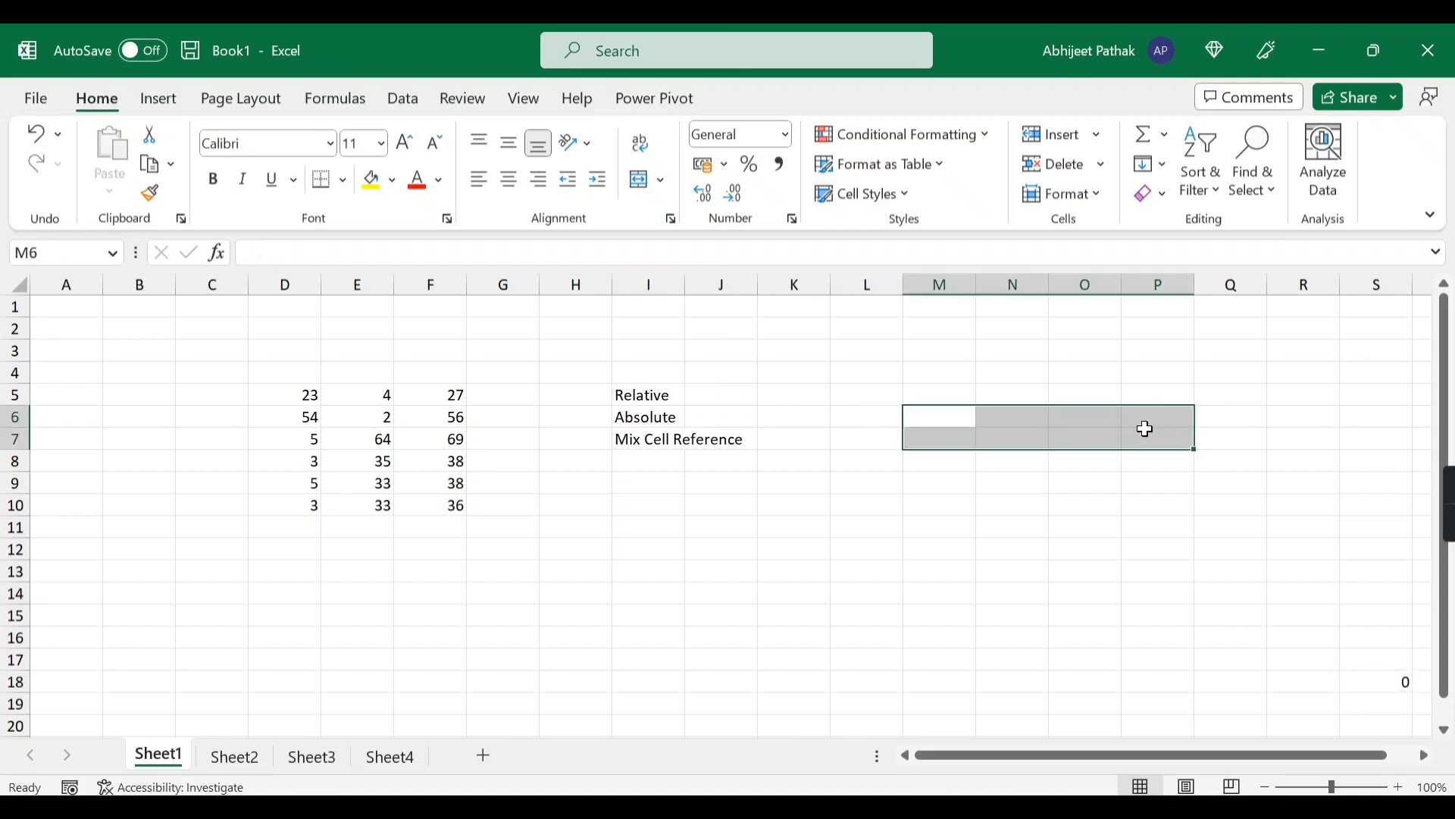
Step: Insert a blank column at column I, before the reference-type labels
click(668, 396)
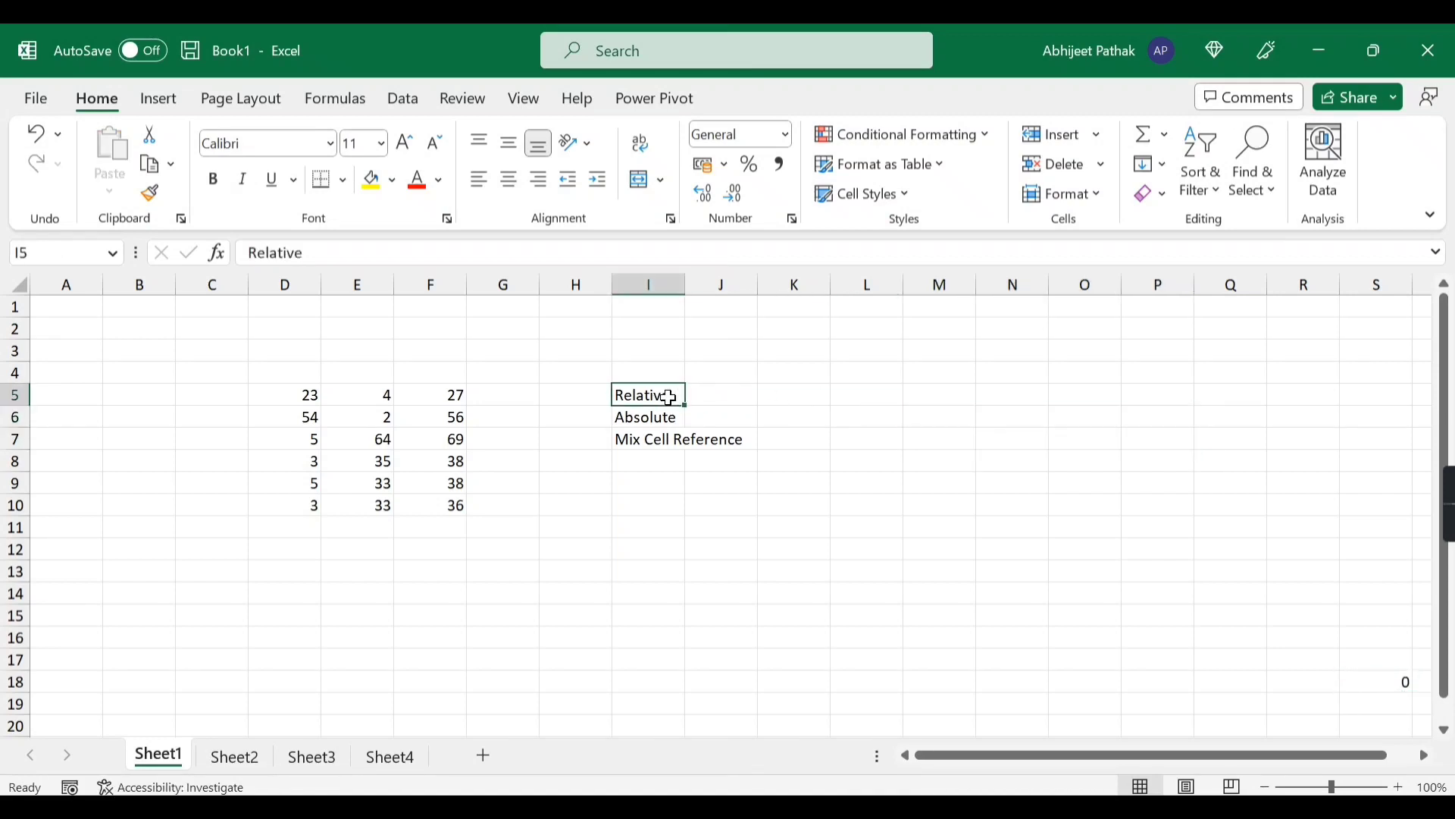
click(444, 402)
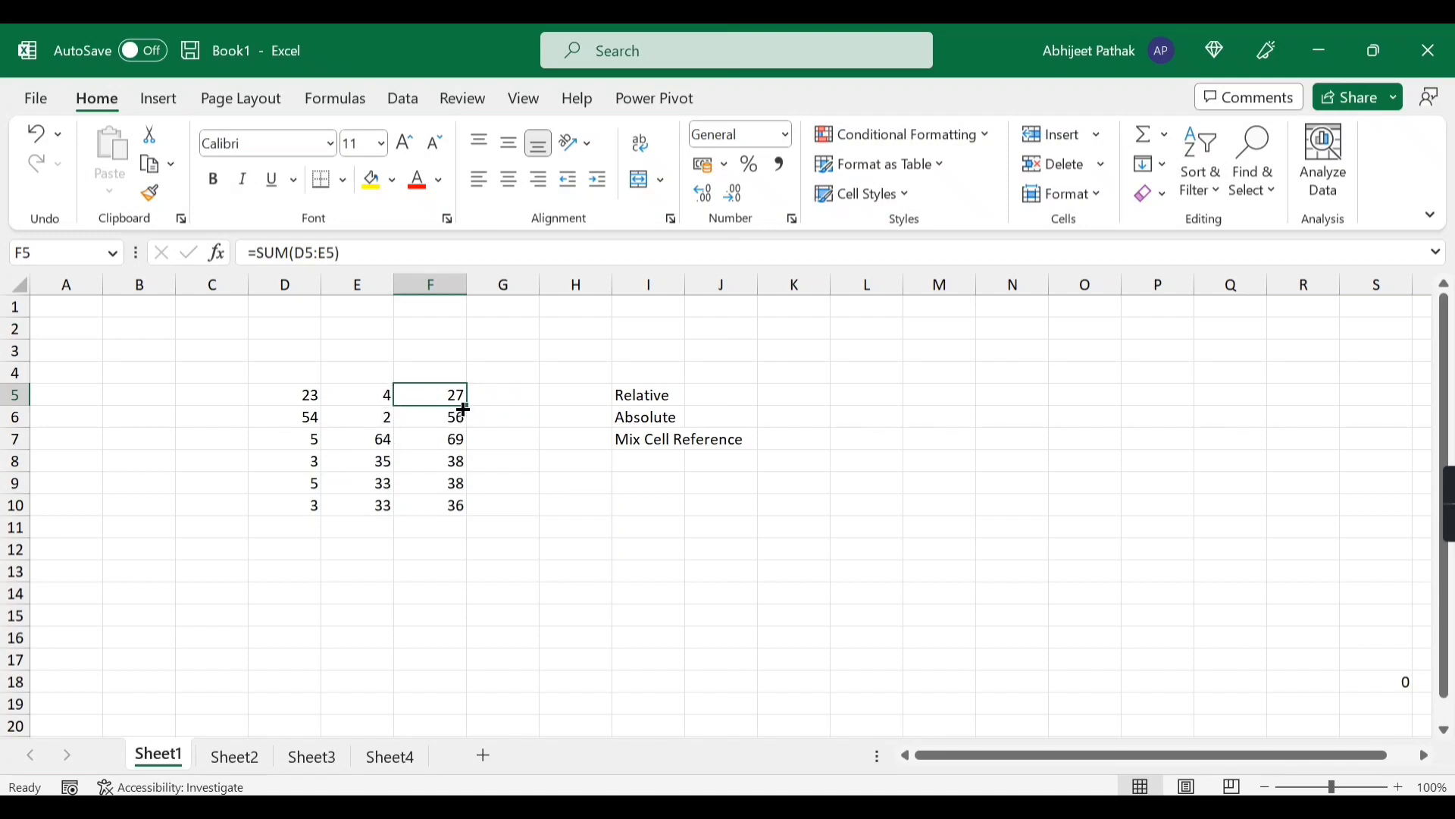
click(652, 396)
click(652, 417)
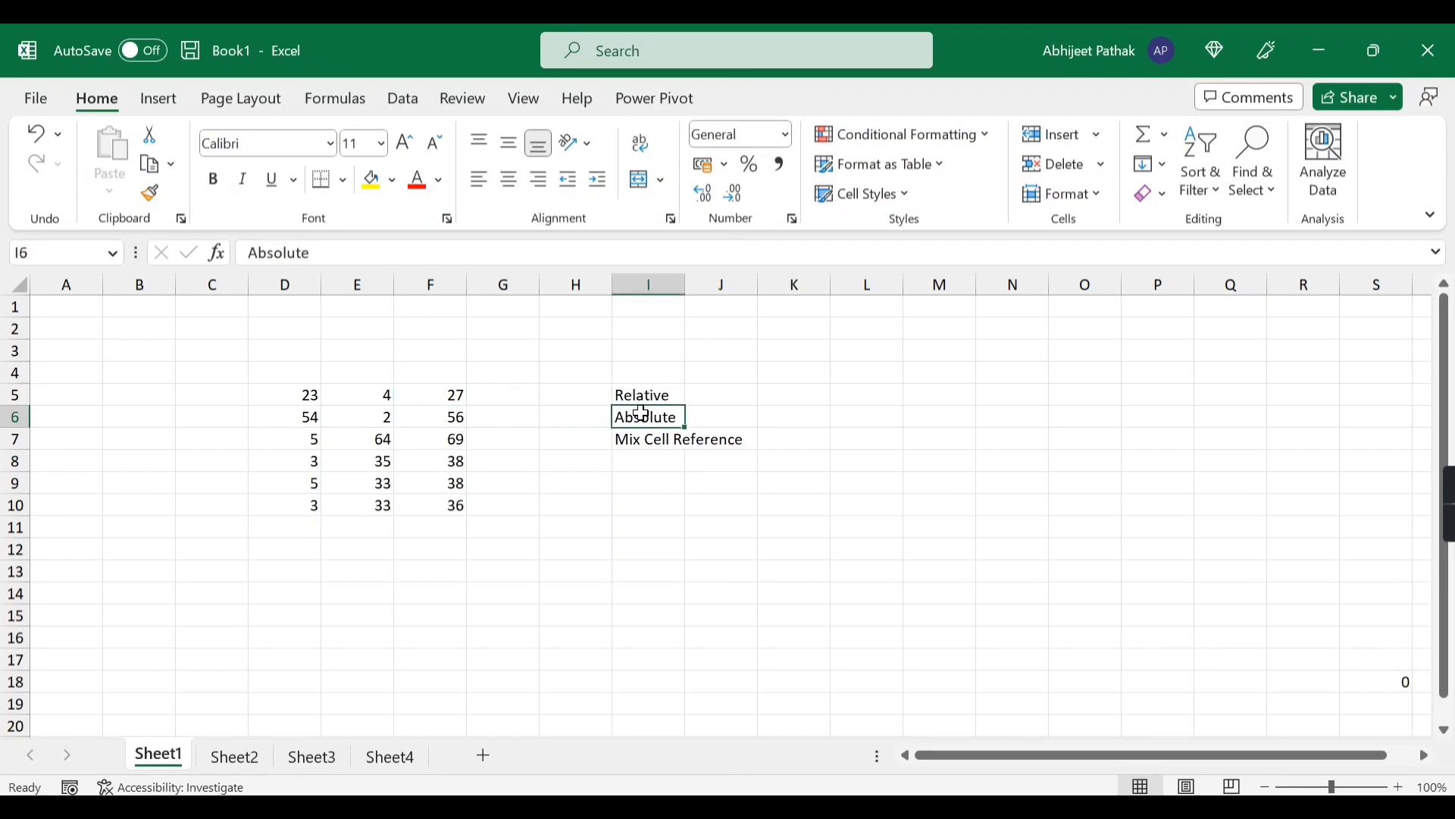
click(648, 284)
right_click(648, 284)
click(732, 520)
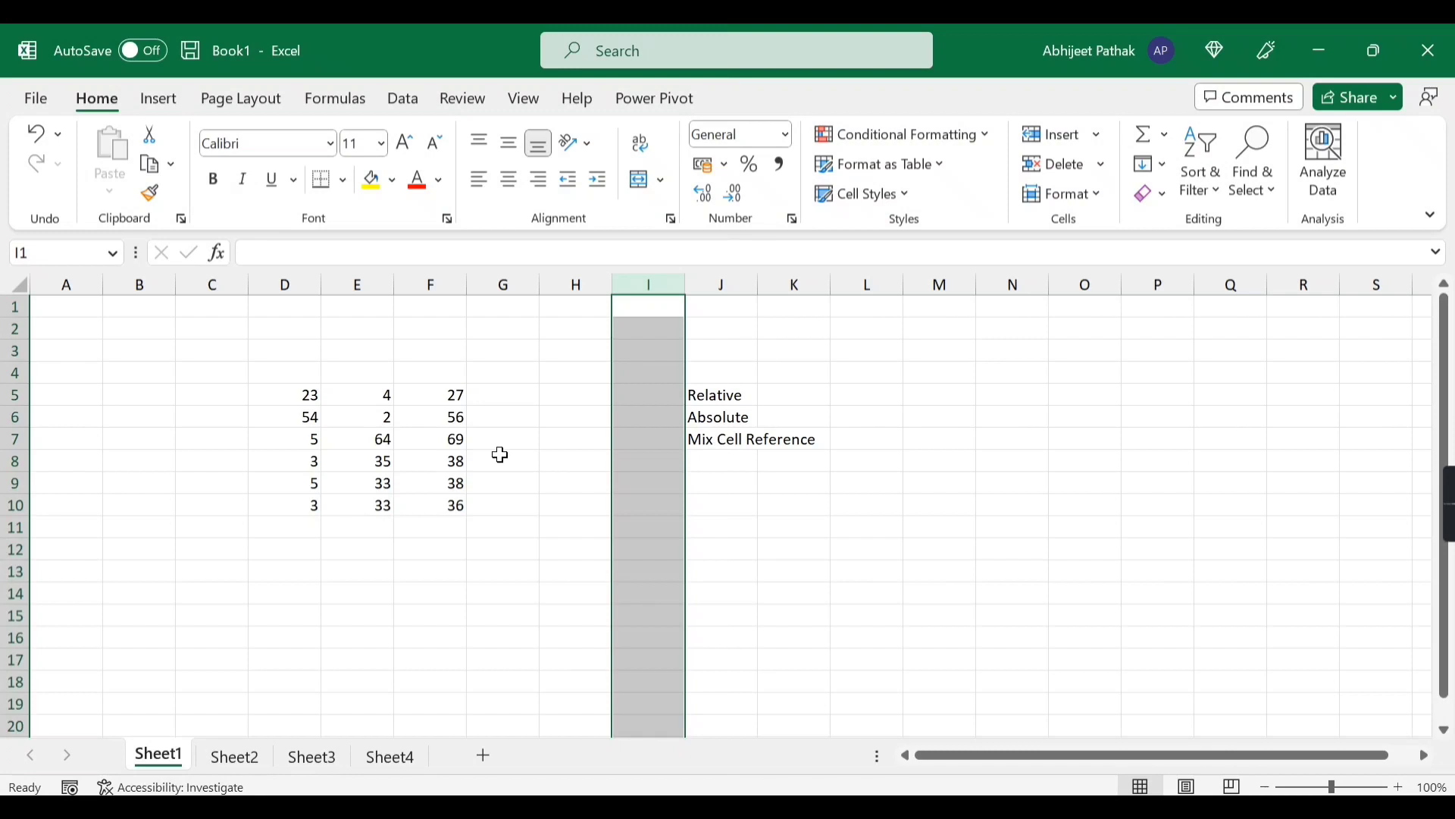
Step: Enter the heading "total" in F4 and the value 5 in E2
click(495, 400)
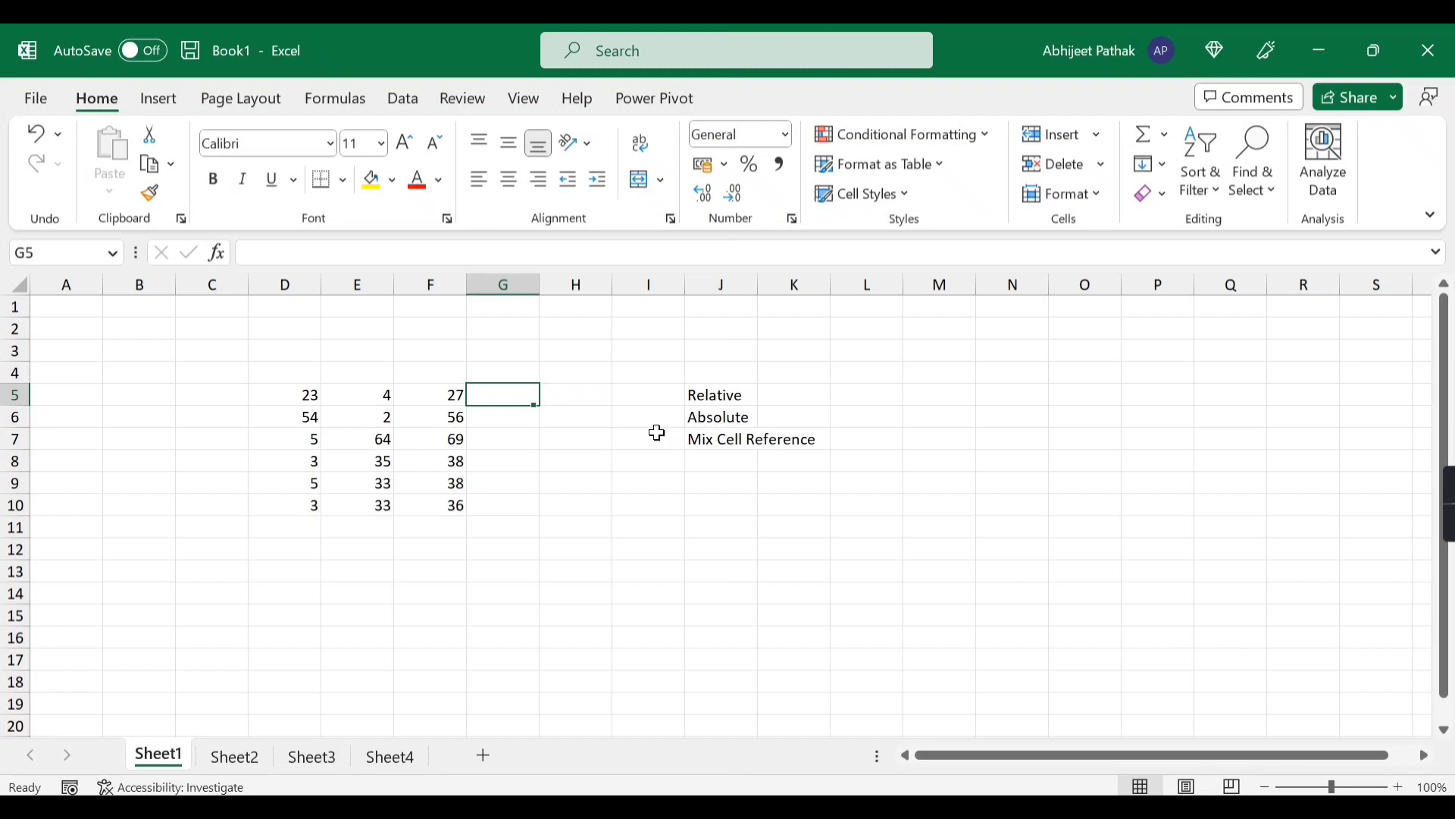
click(450, 395)
click(445, 374)
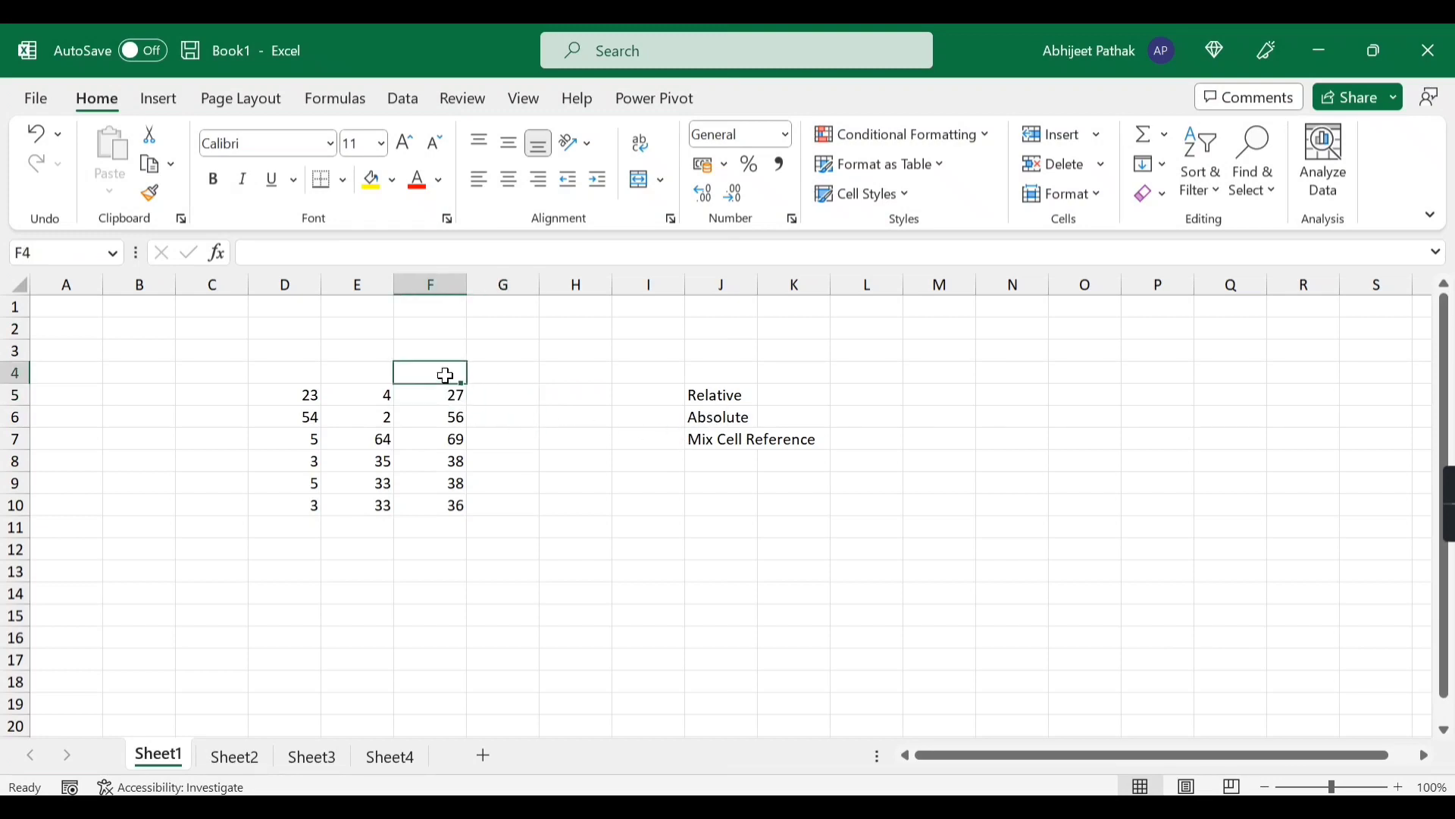
text(total)
key(Up)
key(Up)
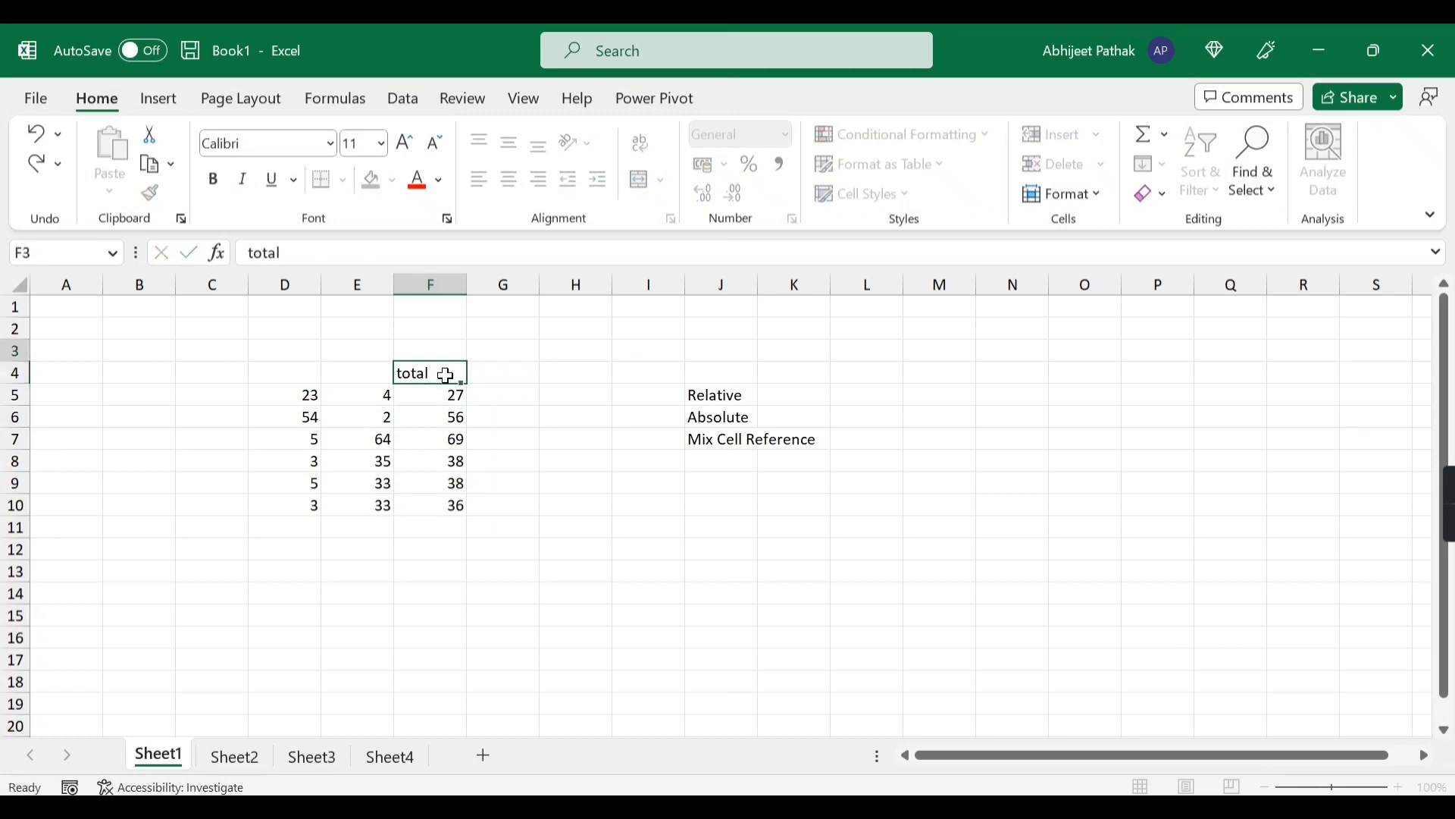
key(Left)
text(5)
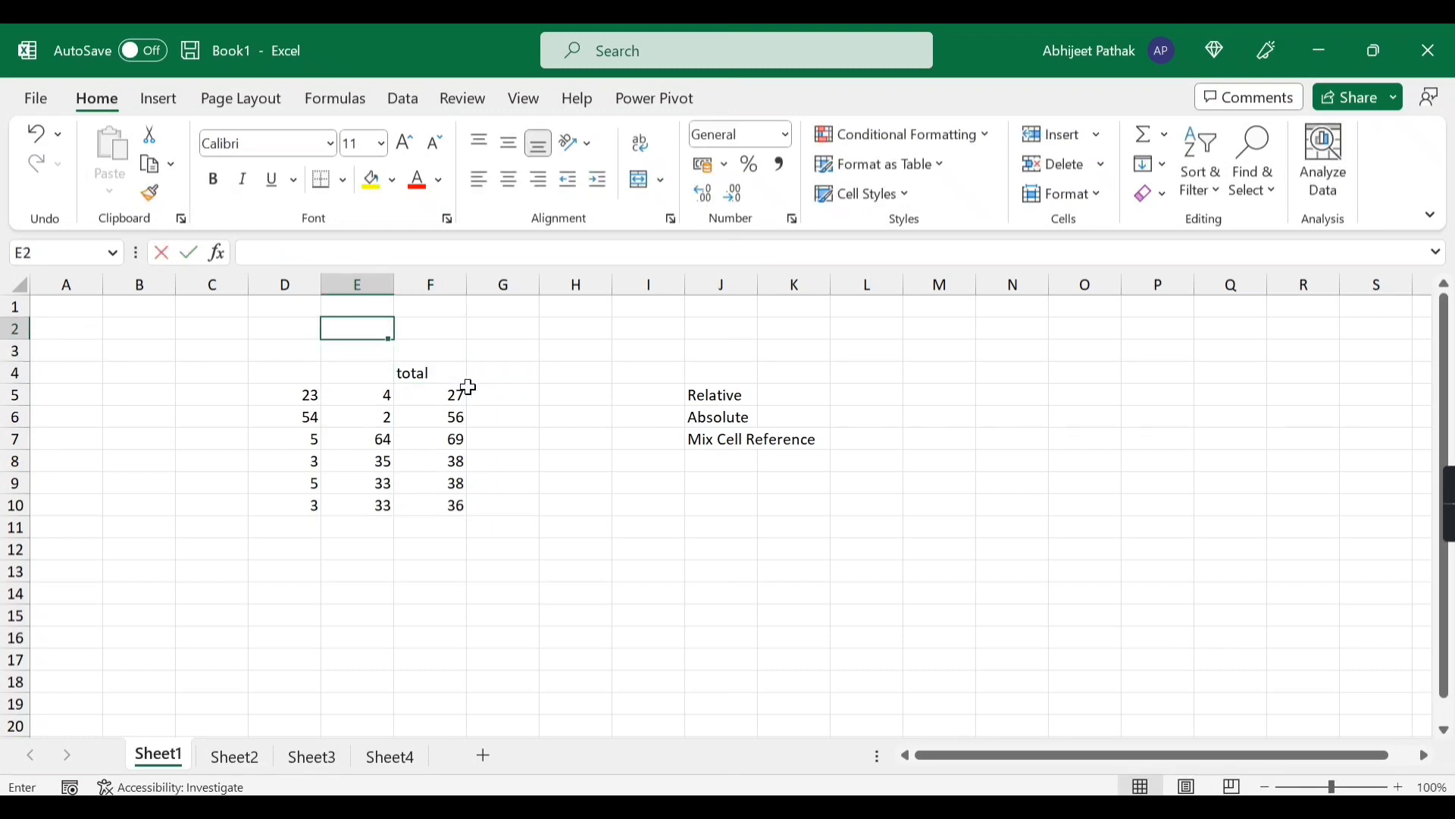
click(445, 397)
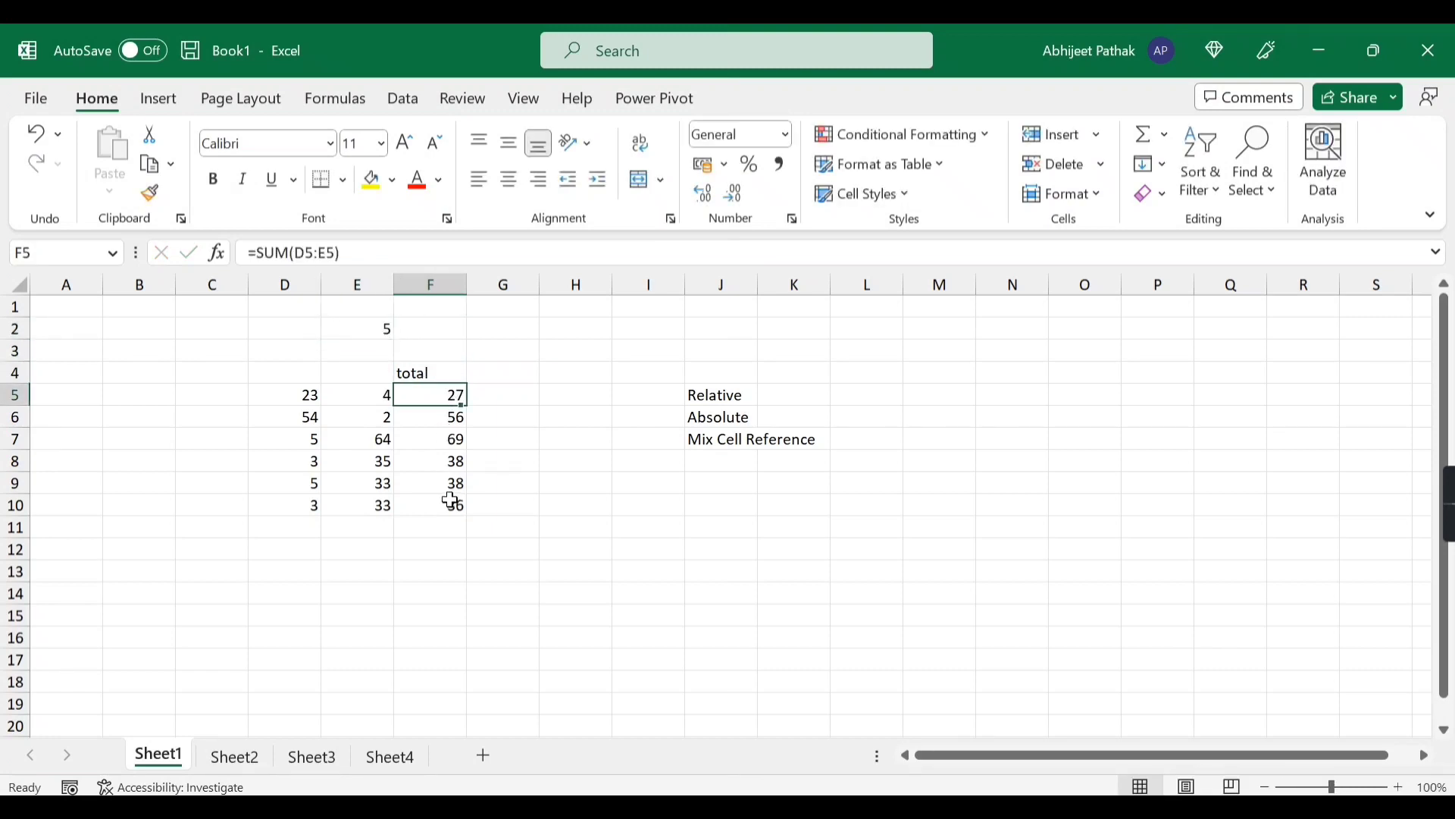
Step: Enter the formula =F5*E2 in G5 to multiply the first row's total by the value in E2
drag(504, 397, 512, 514)
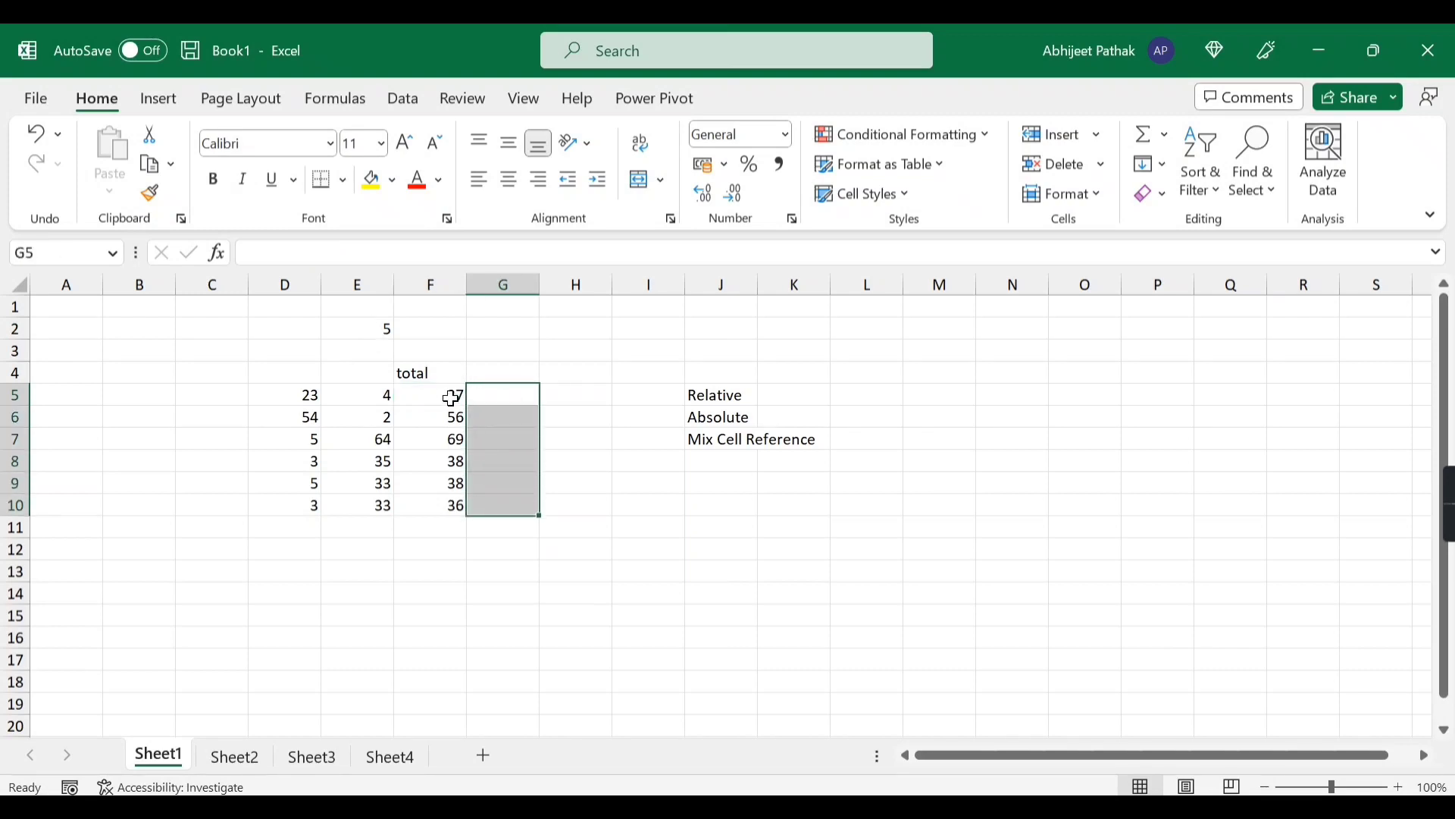
click(499, 394)
click(447, 418)
click(493, 416)
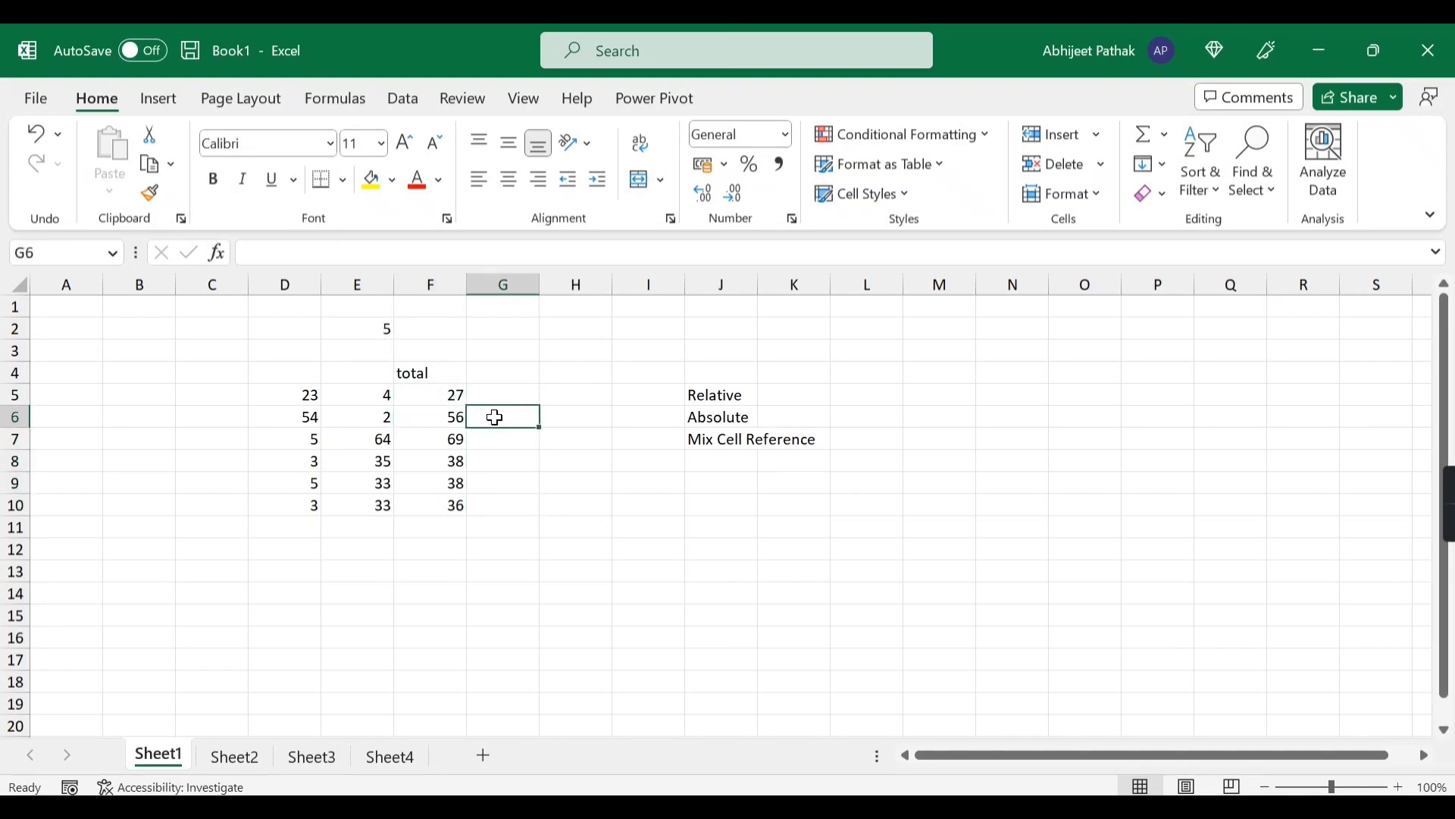
click(490, 393)
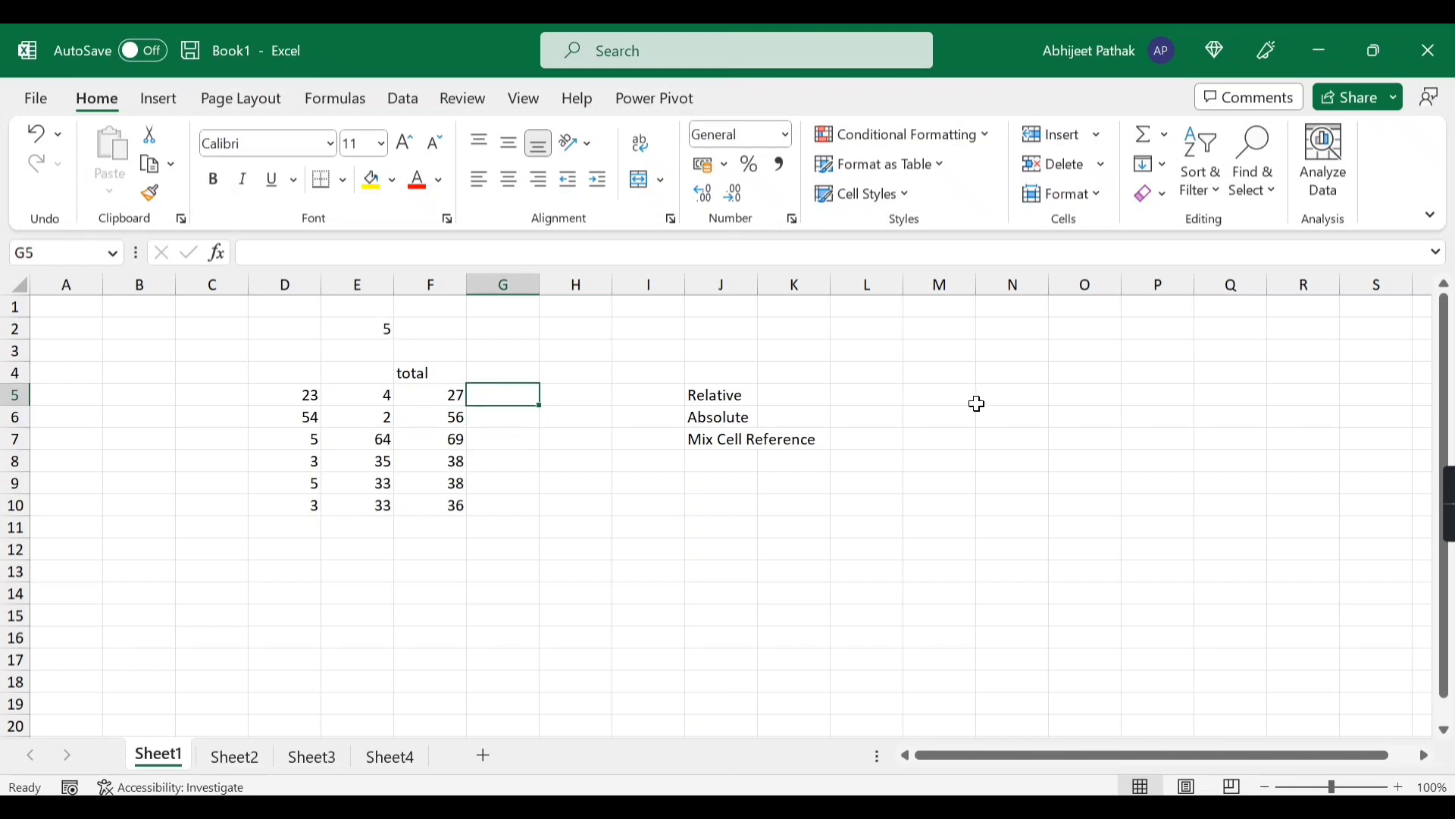
text(=)
key(Left)
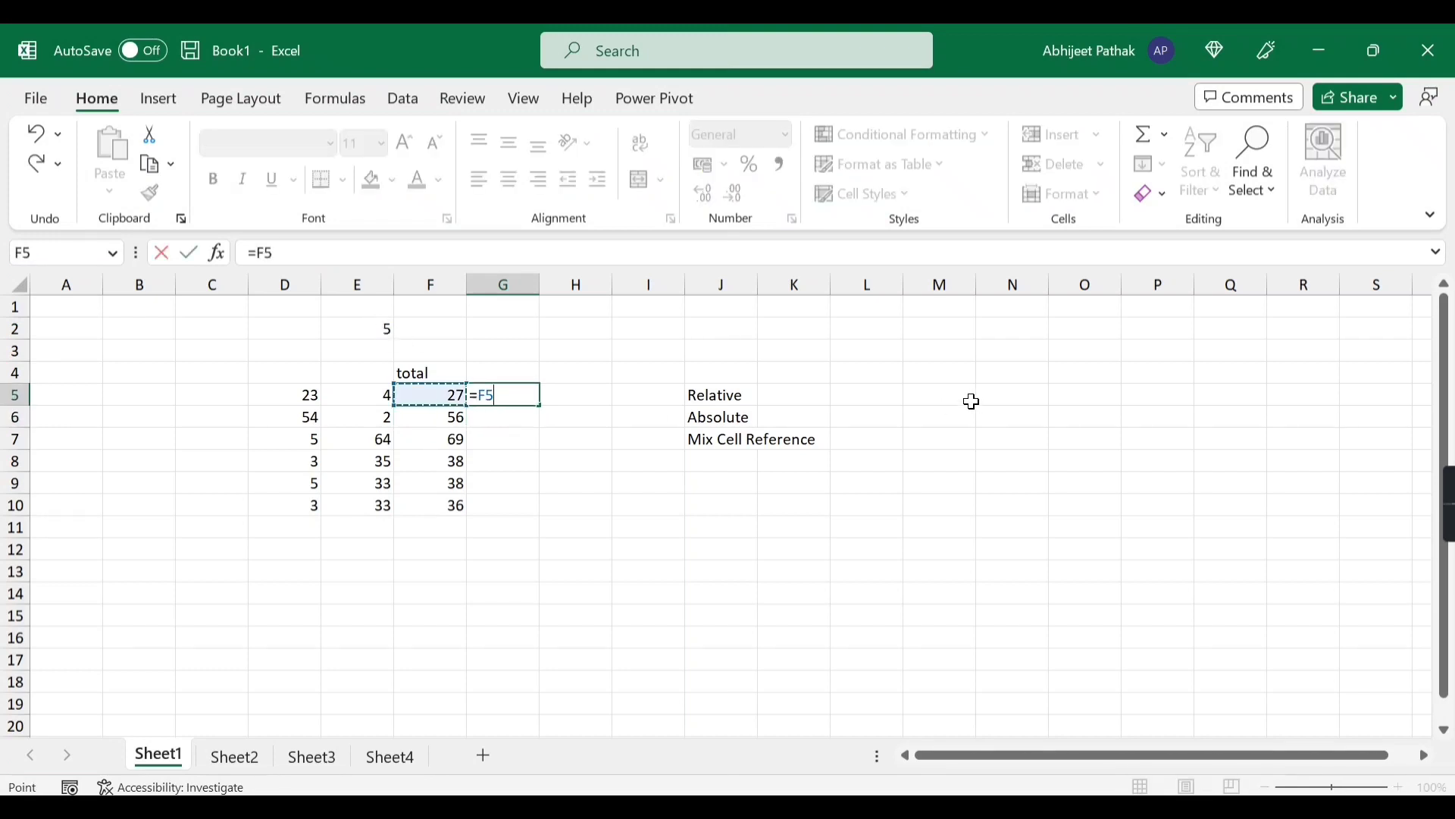
text(*)
click(367, 328)
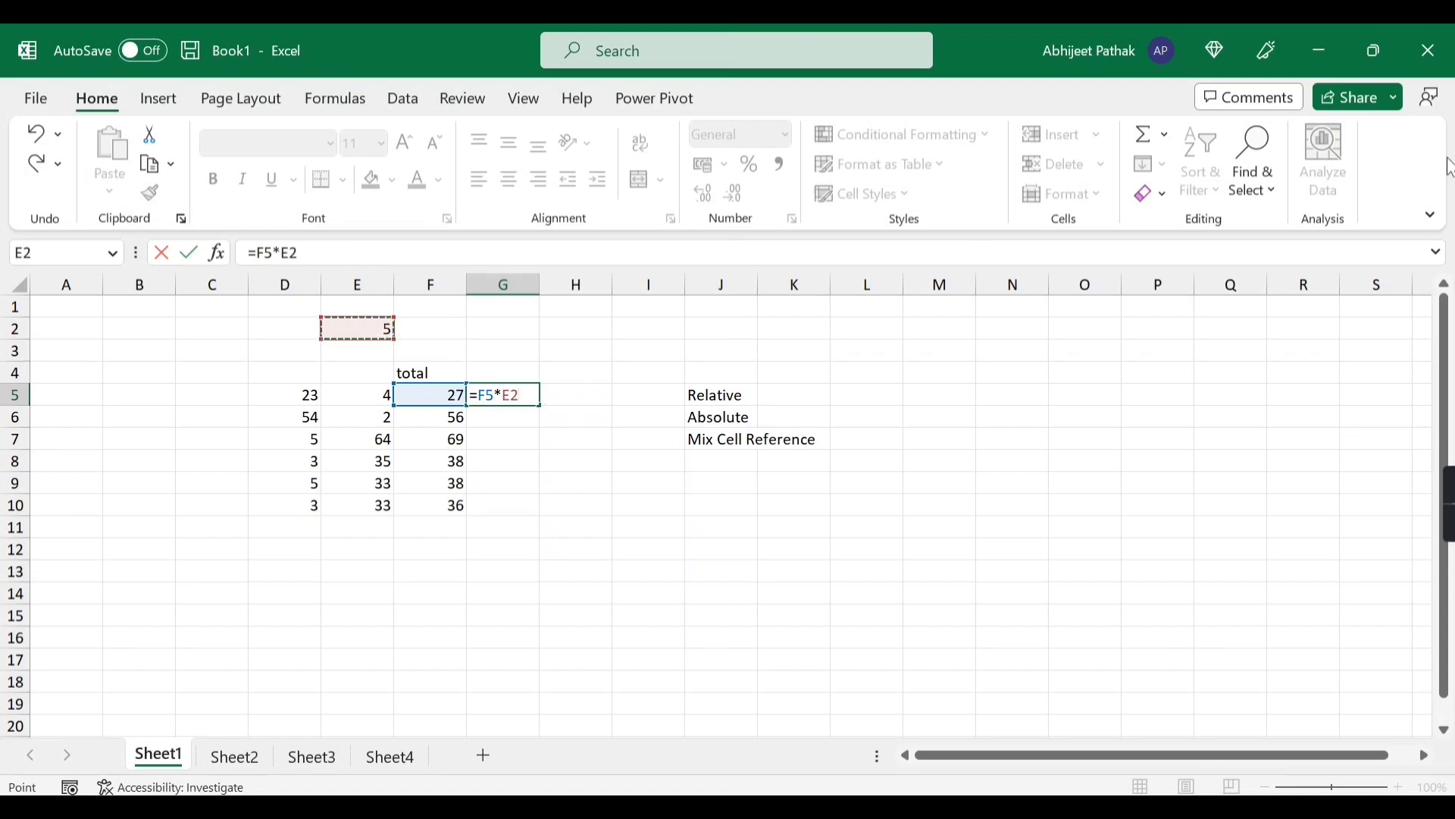
key(Return)
Step: Fill the relative formula from G5 down to G10 and compare the references in G5 and G6
click(525, 394)
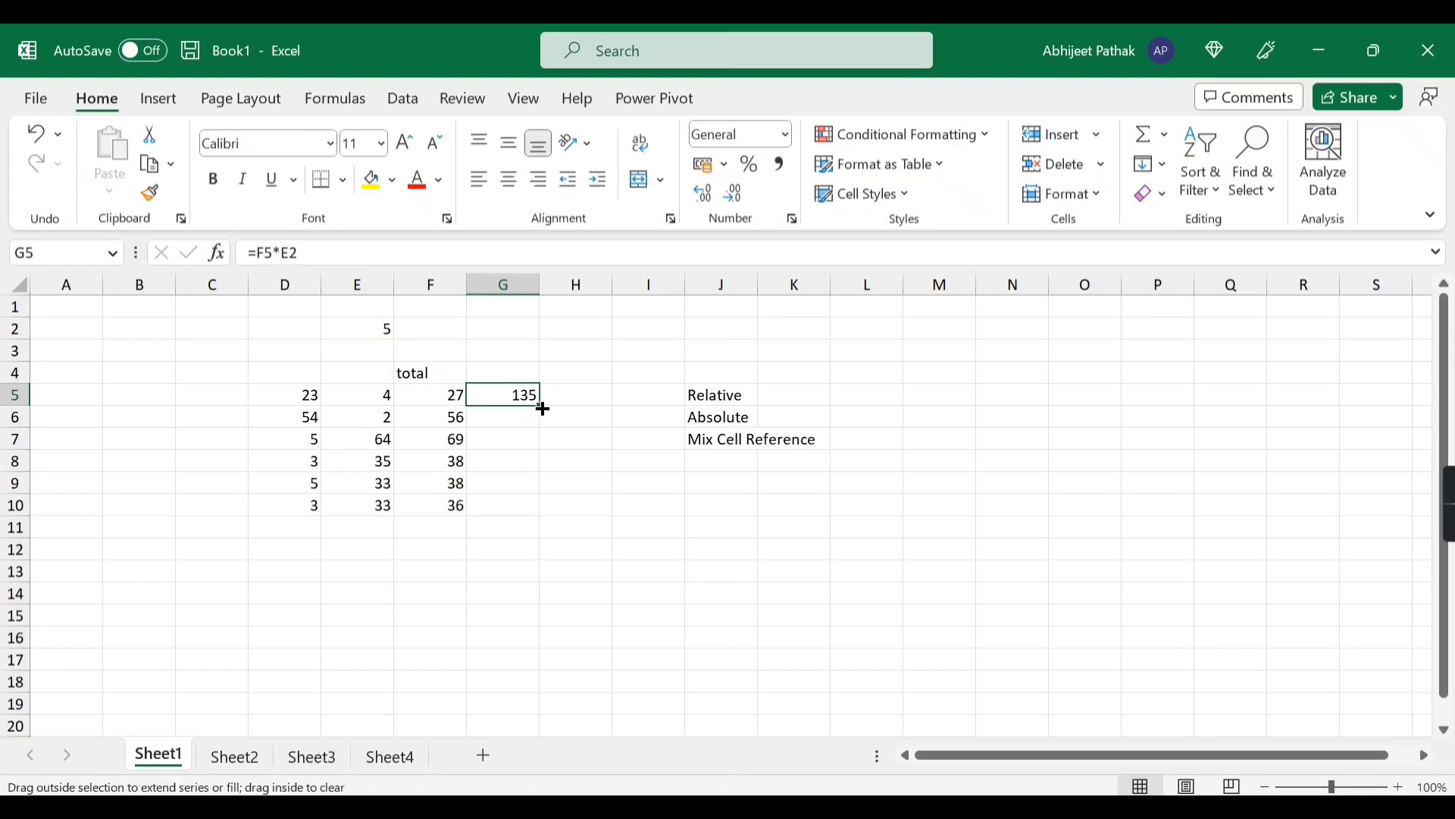
drag(543, 410, 526, 509)
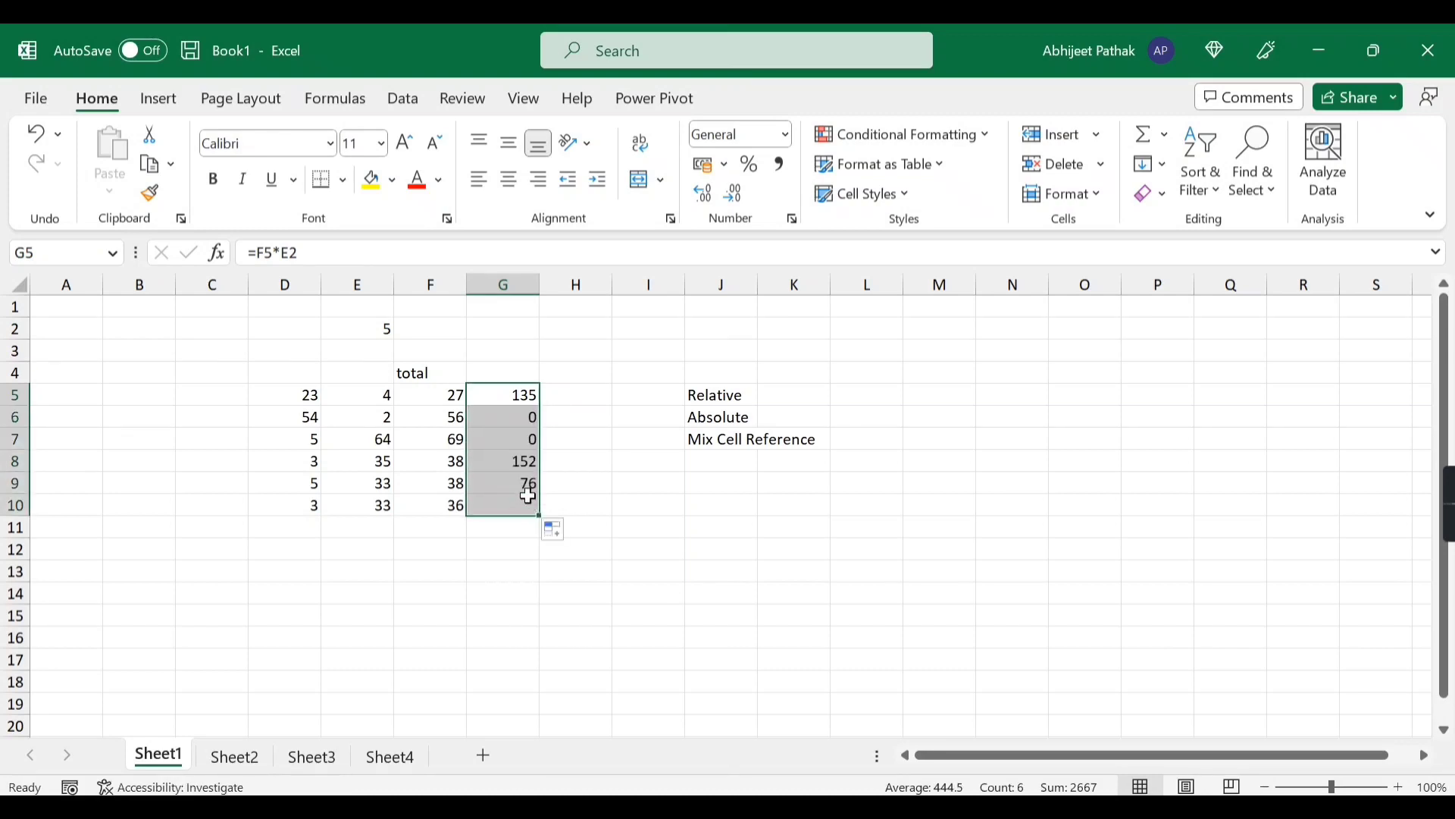
click(522, 395)
click(520, 417)
click(519, 392)
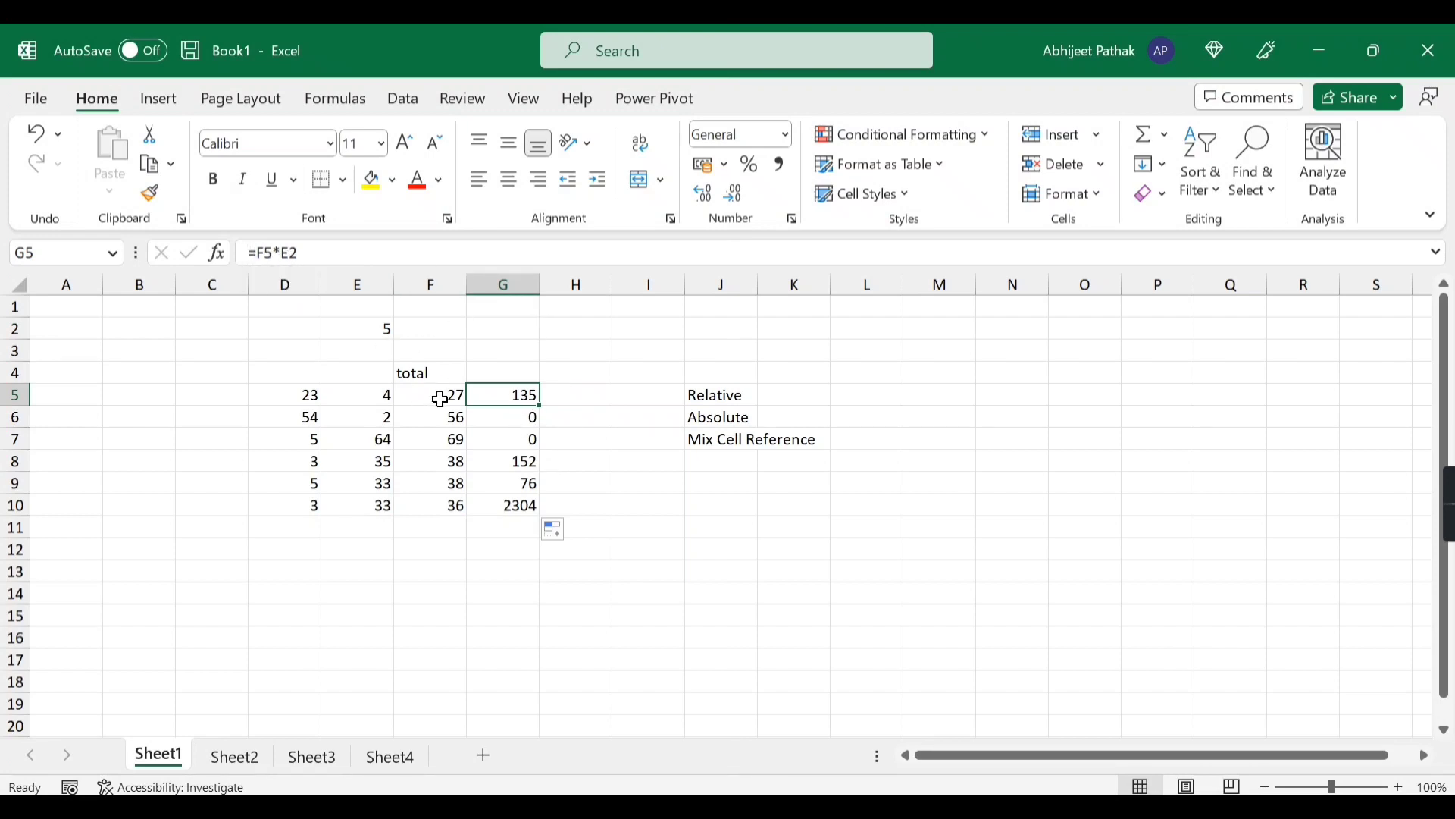
click(520, 419)
click(458, 417)
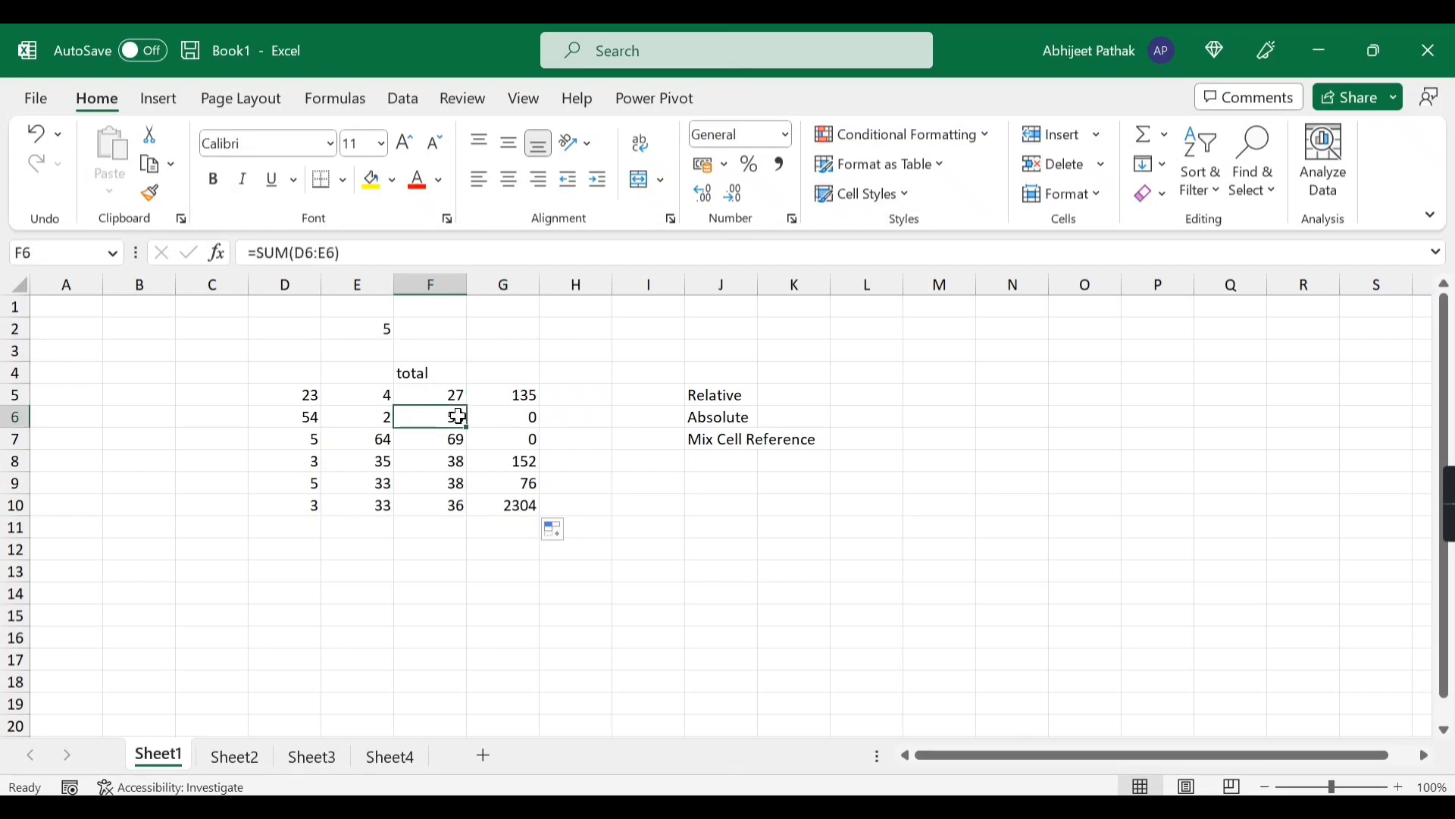
click(513, 421)
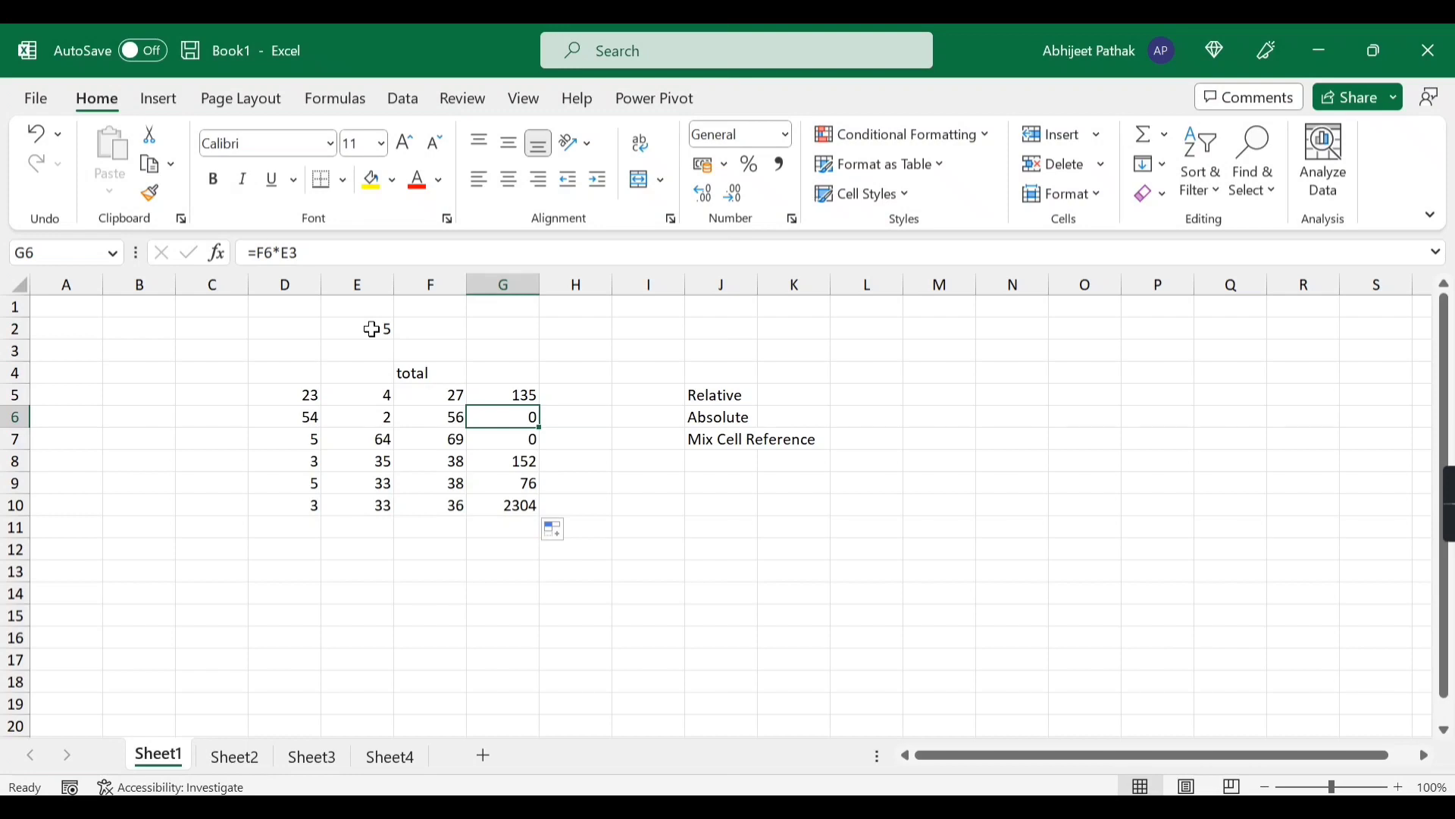
Step: Make the E2 reference in G5 absolute so that the formula reads =F5*$E$2
click(501, 395)
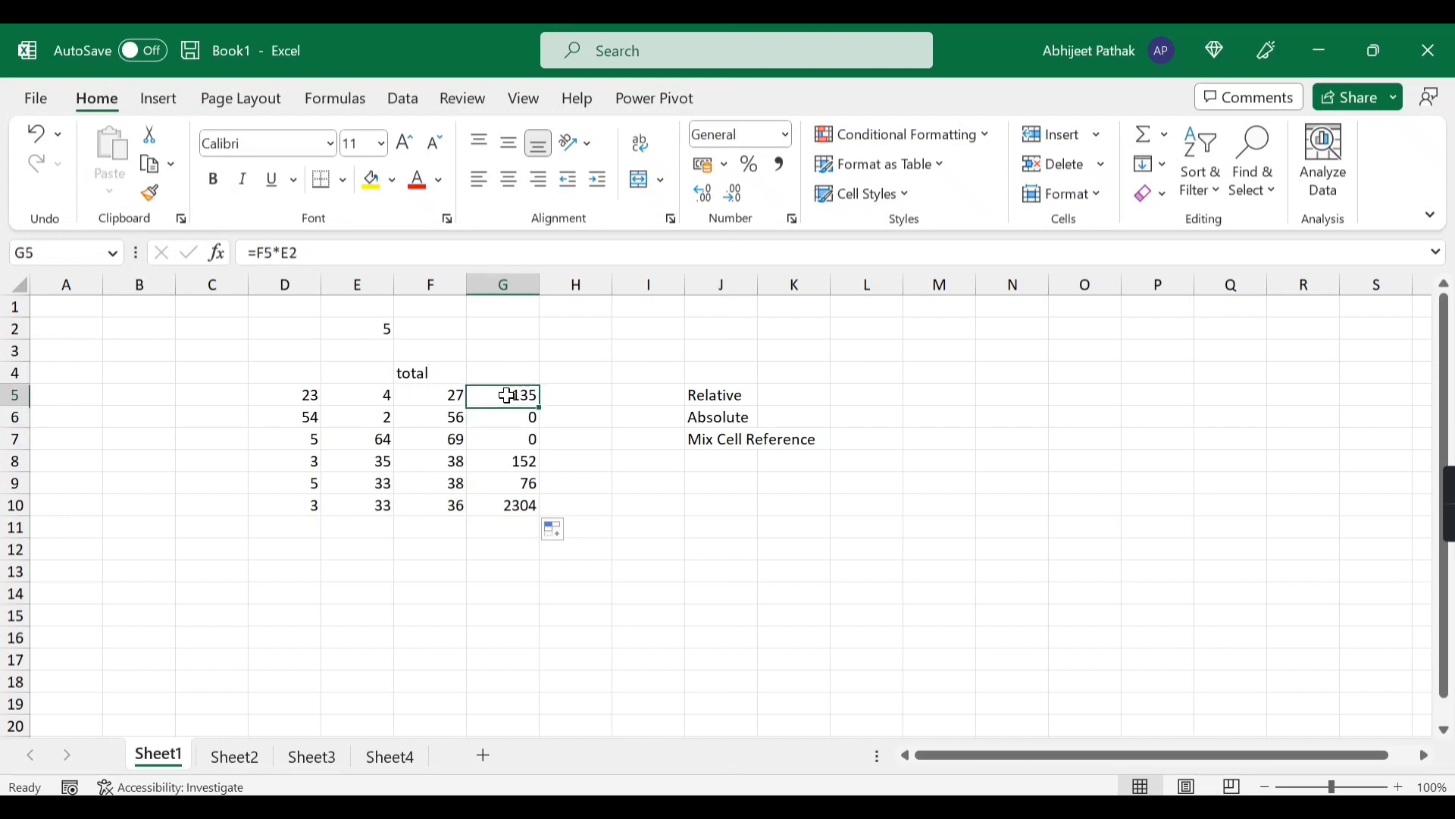
click(287, 257)
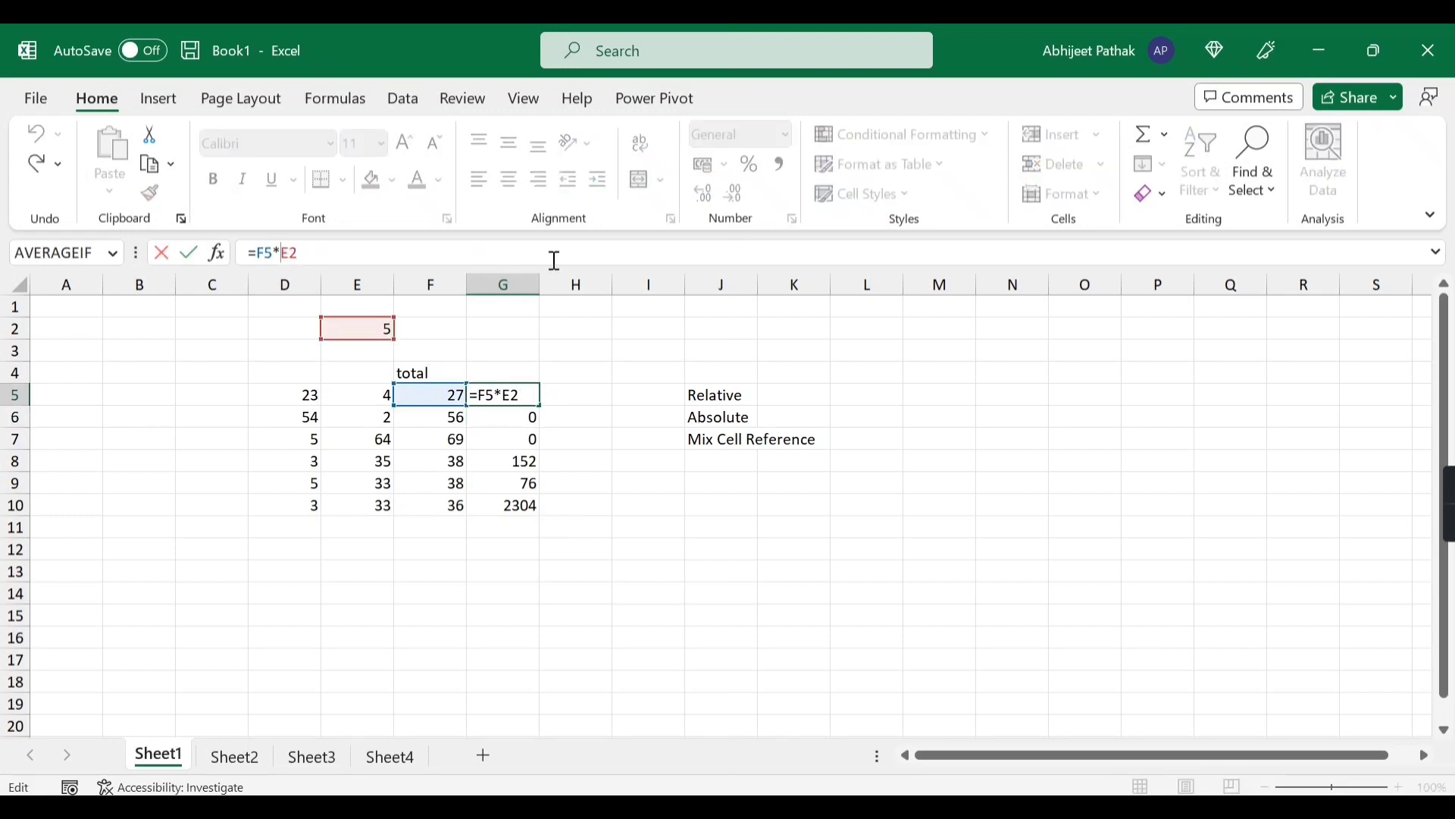
key(F4)
key(Return)
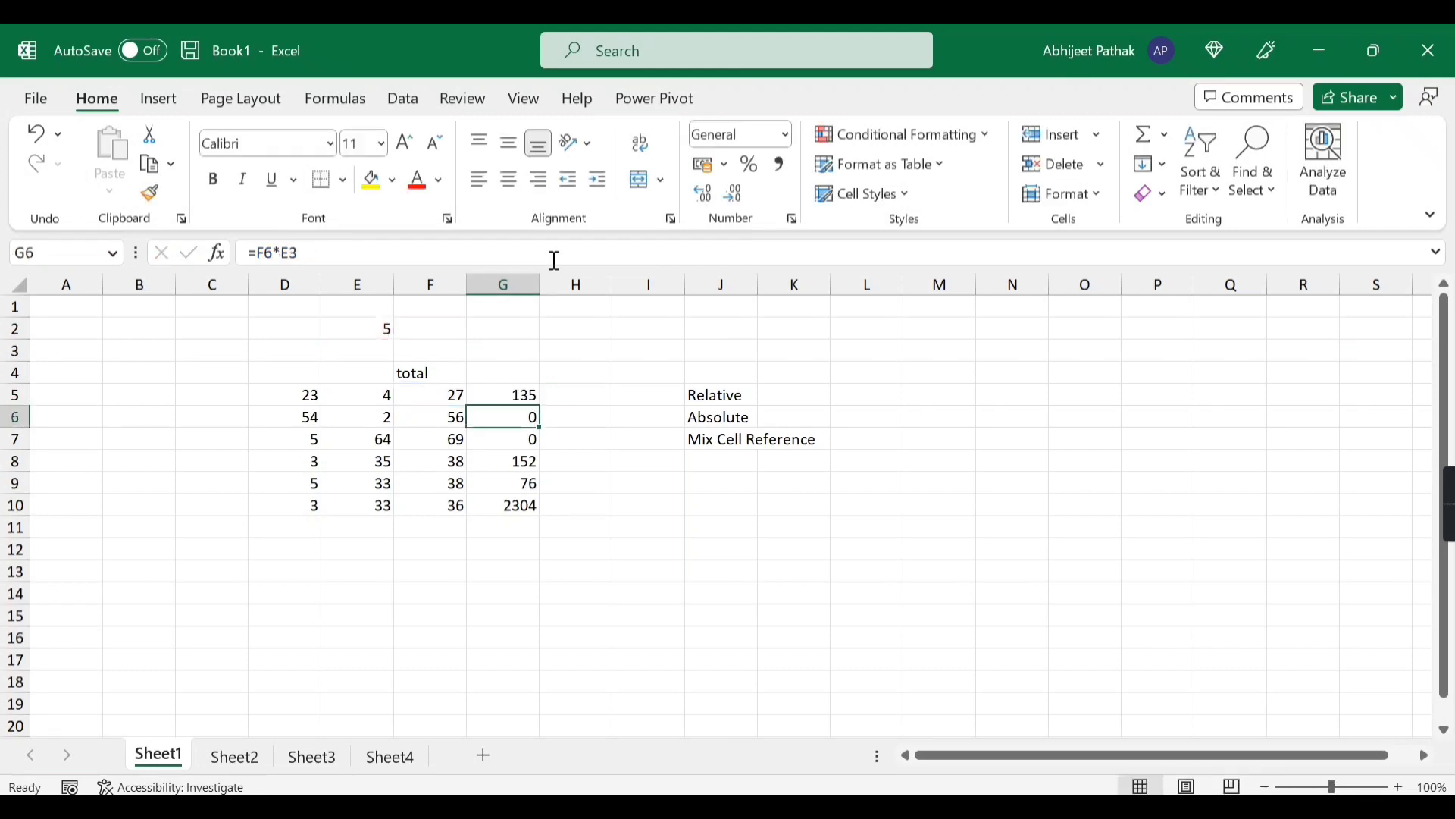
Step: Fill the formula with the absolute reference from G5 down to G10 and check the copied formula in G10
click(521, 395)
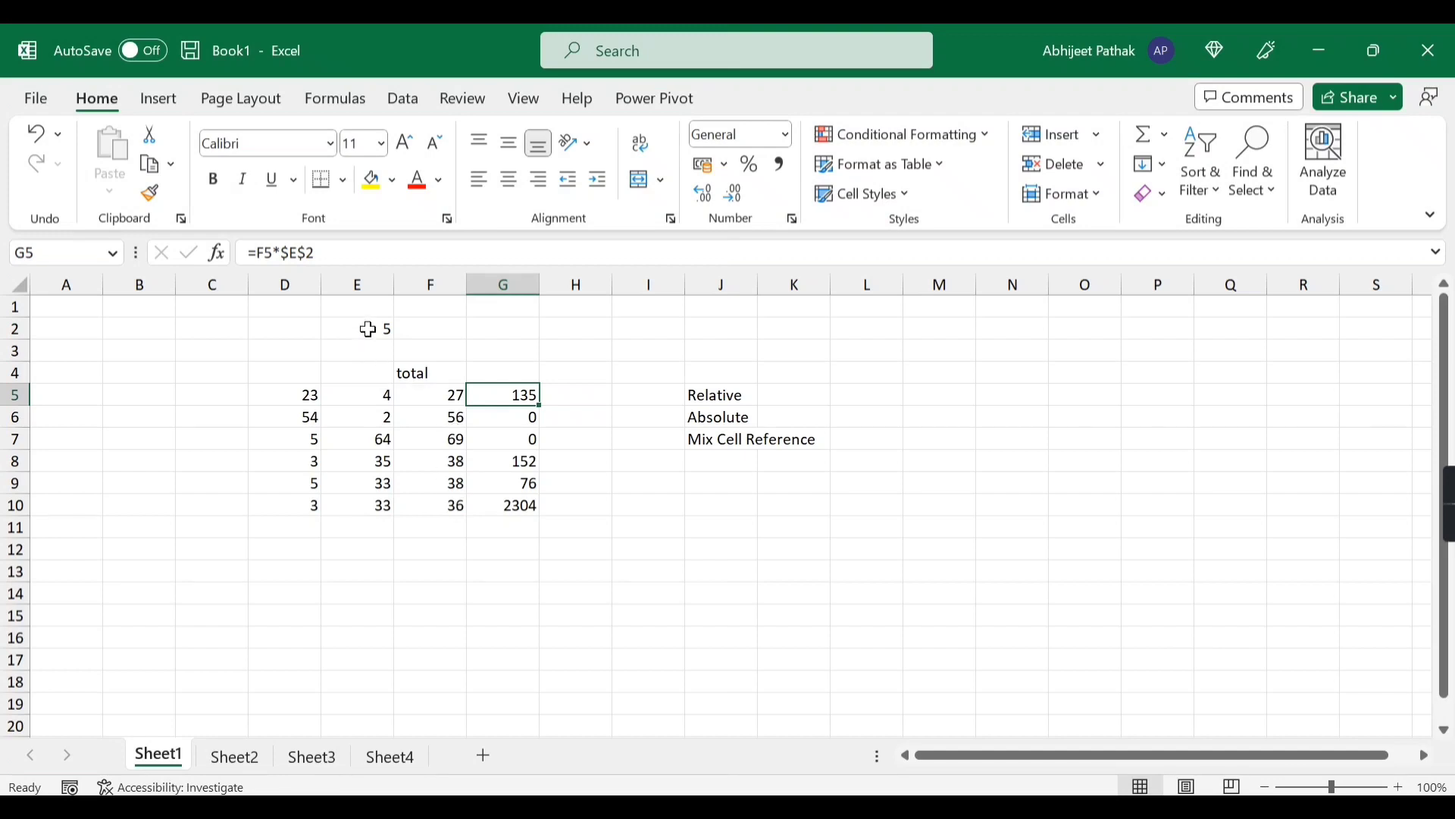
drag(541, 412, 536, 511)
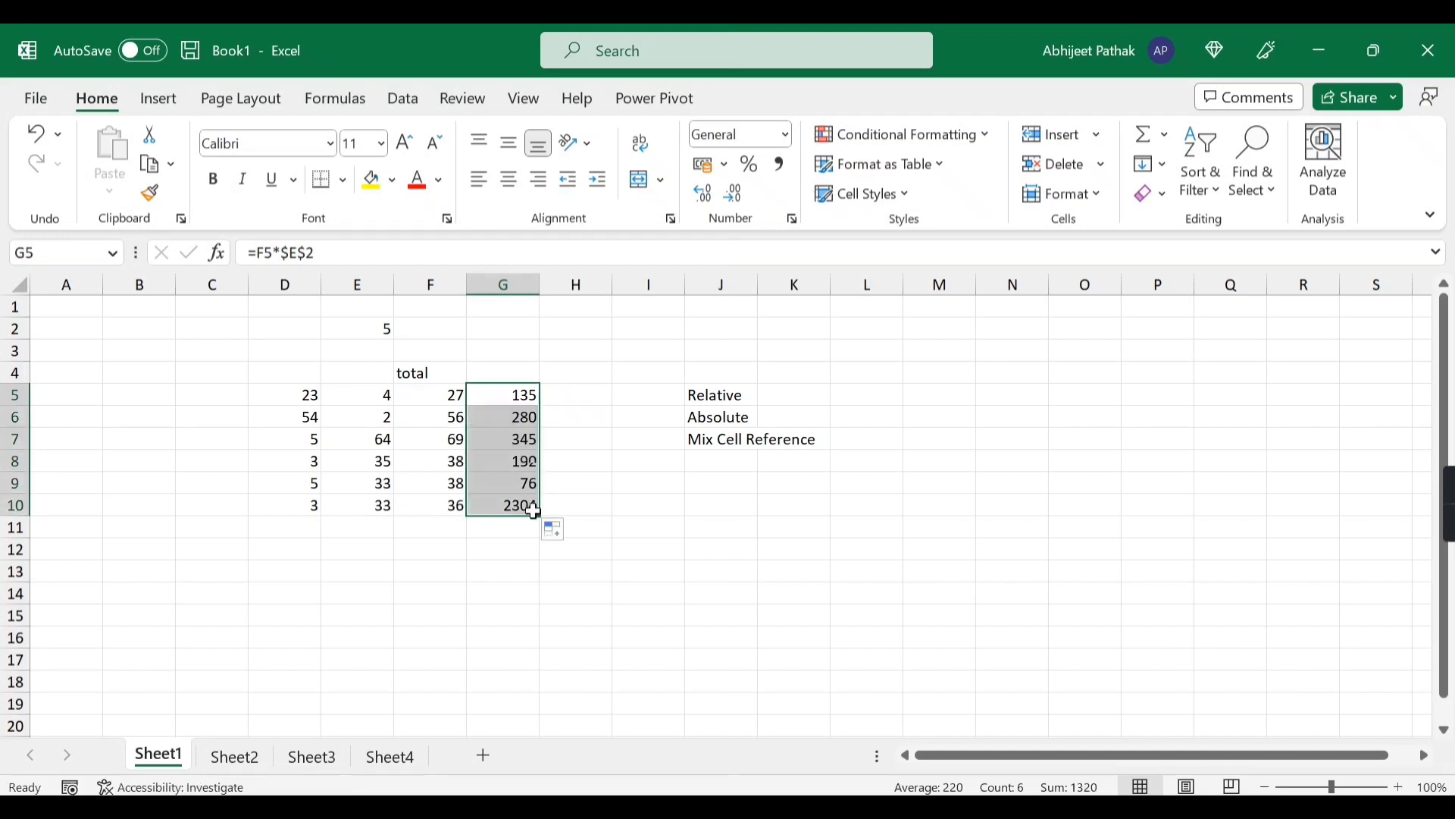
click(520, 505)
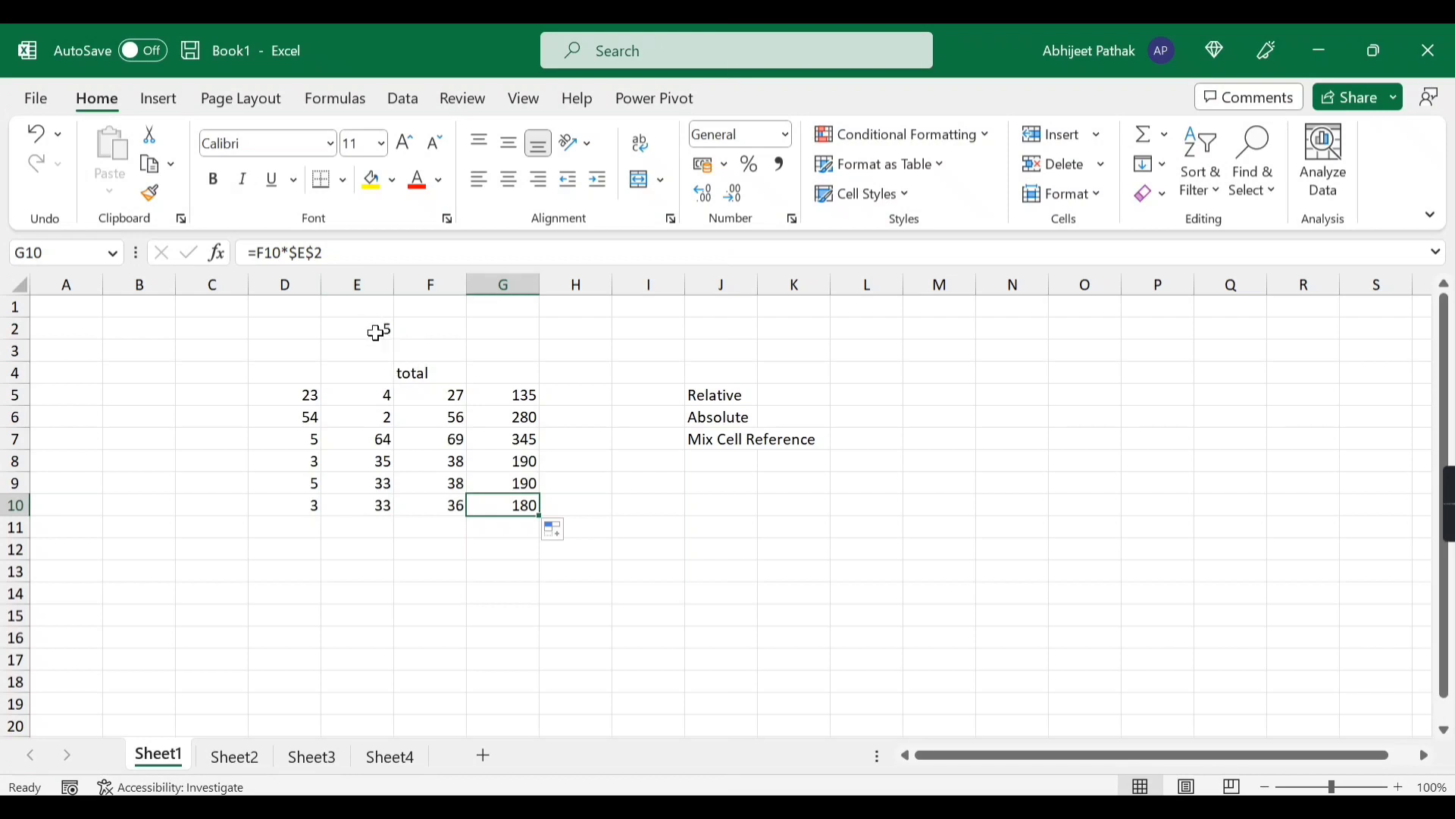
drag(512, 397, 503, 507)
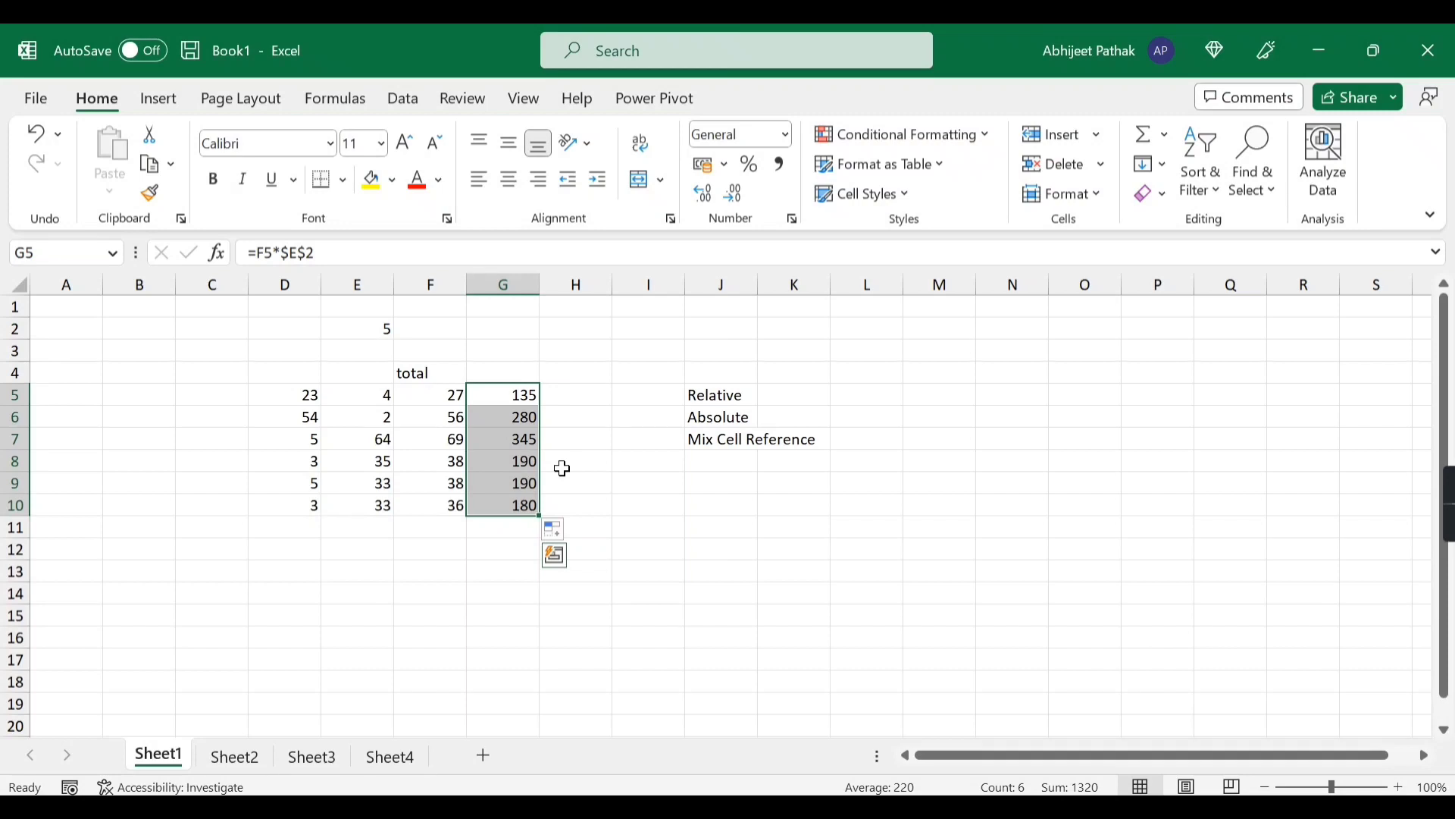
click(519, 402)
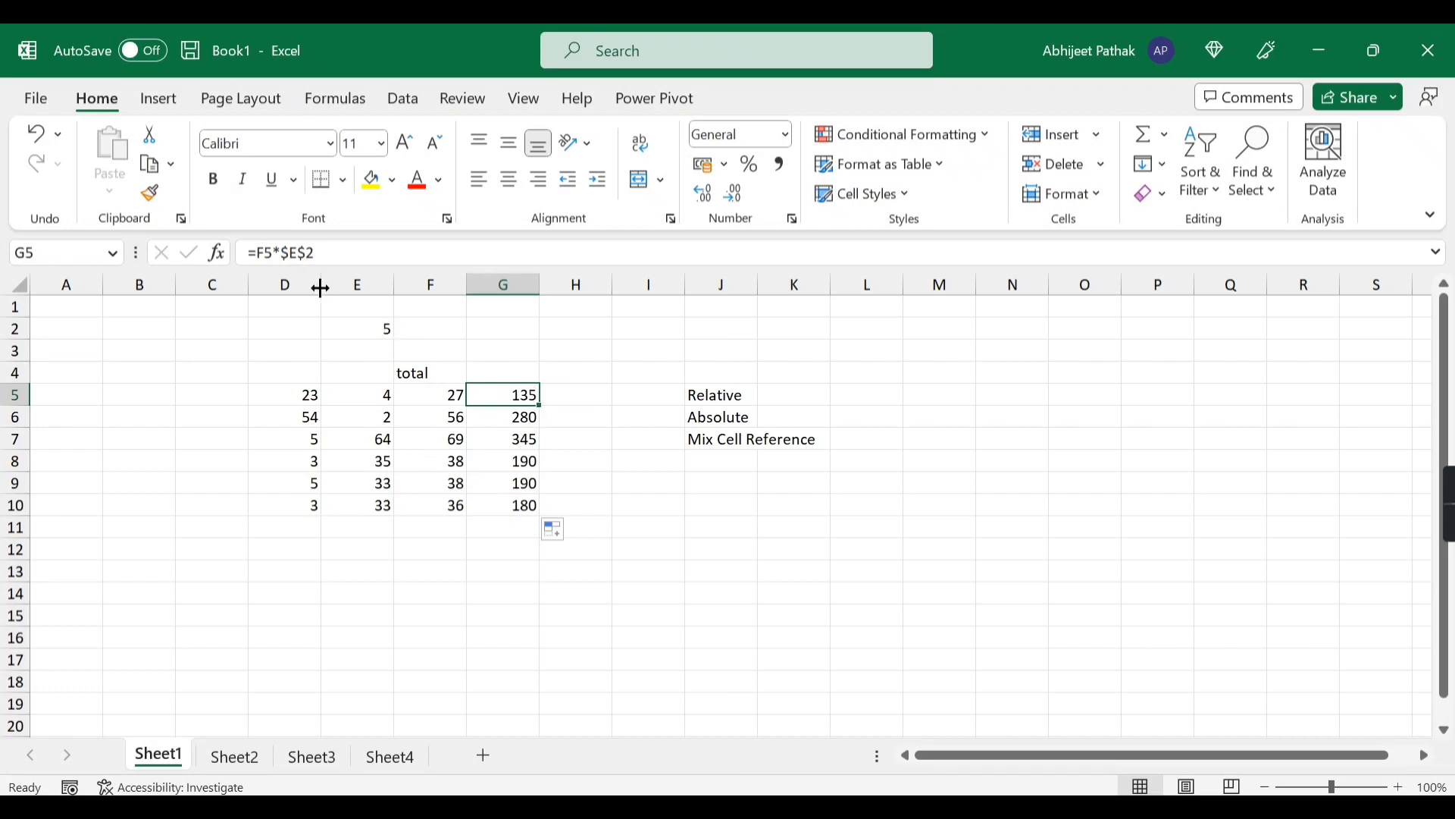
Step: Enter 6 in F2 and 7 in G2 beside the multiplier in E2
click(451, 333)
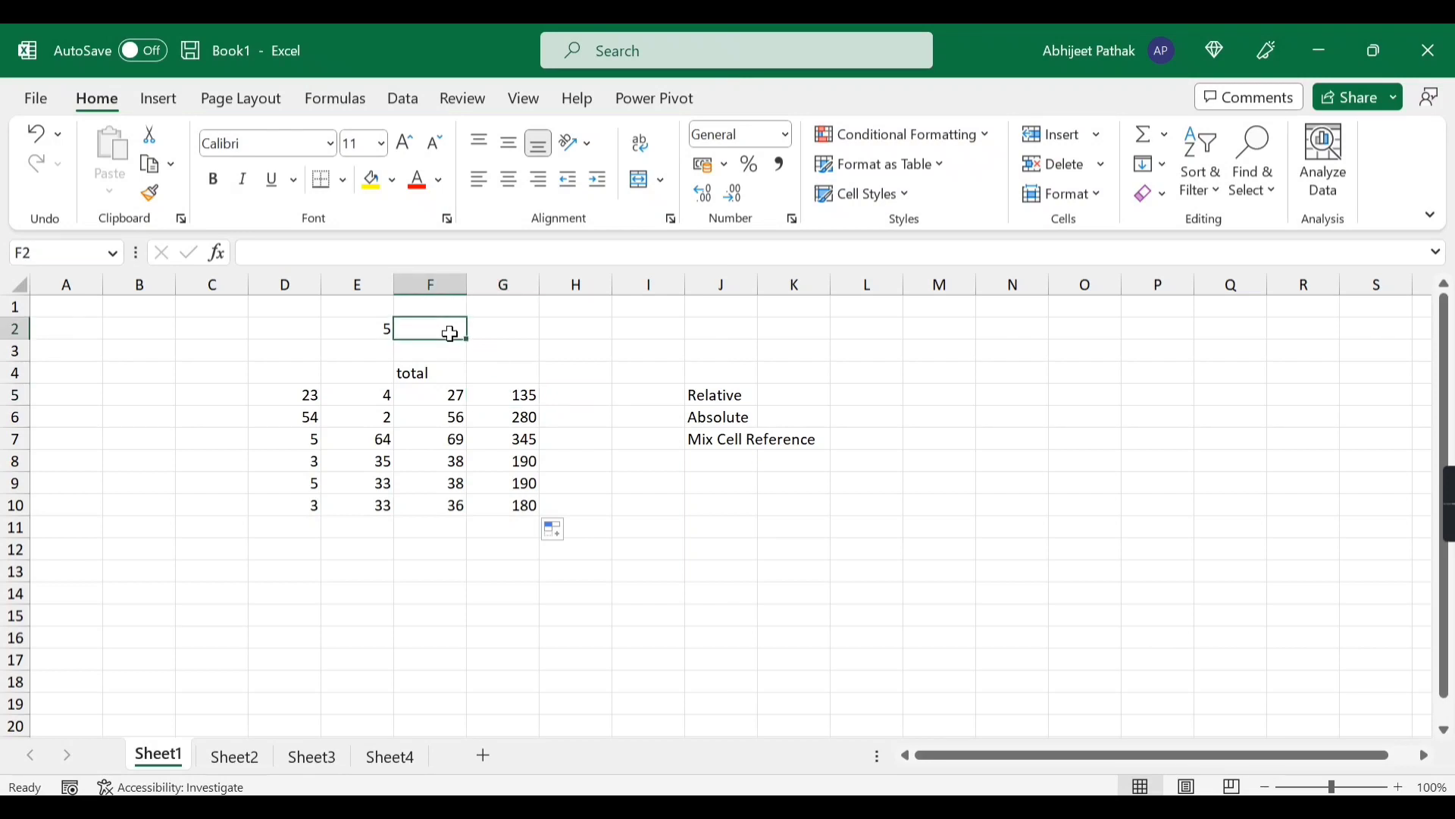
text(6)
key(Tab)
text(7)
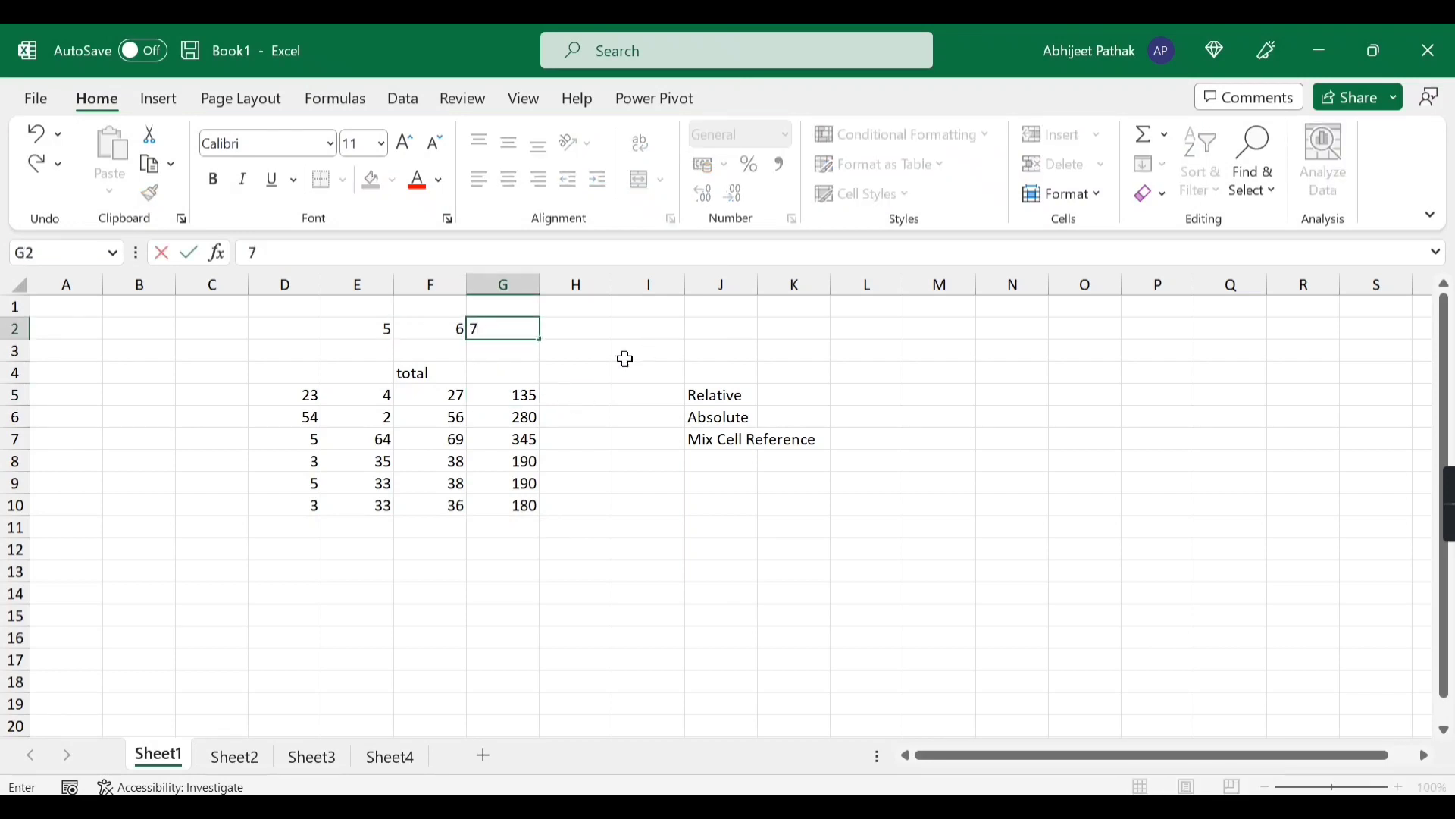
Step: Clear the formulas from G5:G10
click(529, 393)
double_click(539, 405)
key(Delete)
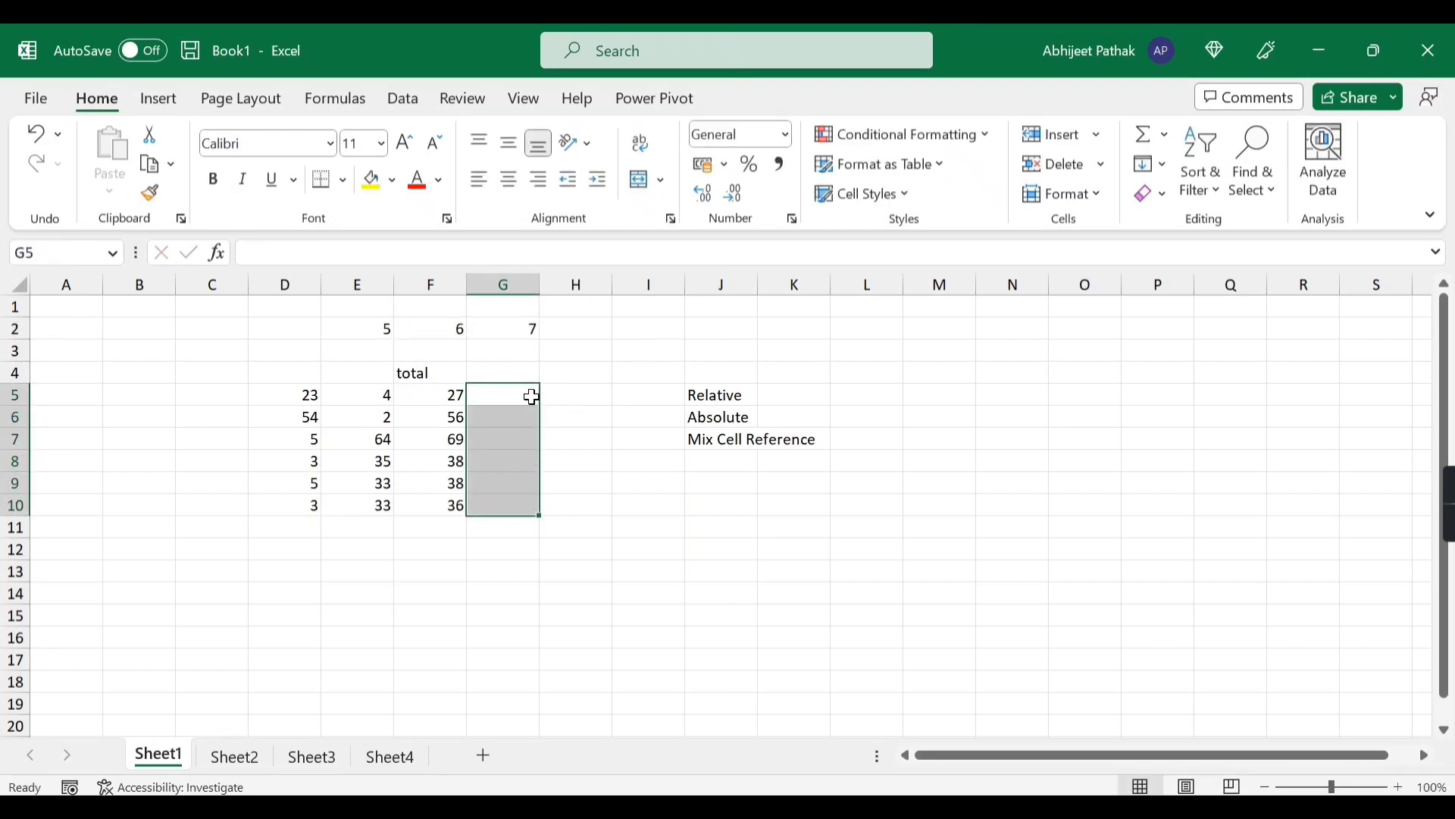
Step: Examine the totals in F5:F10 against the empty result ranges in columns G, H and I
drag(426, 393, 429, 497)
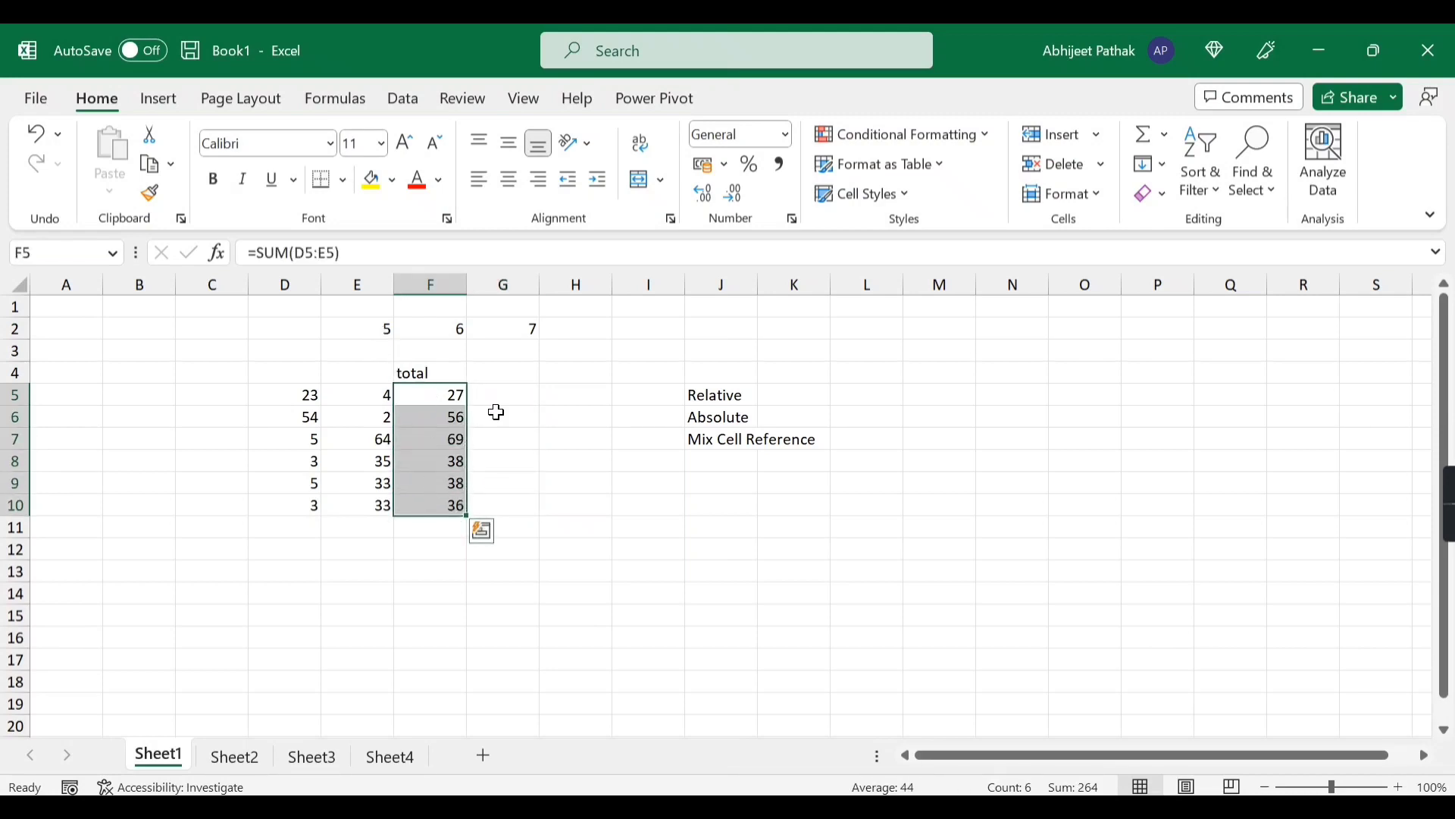
drag(523, 396, 515, 509)
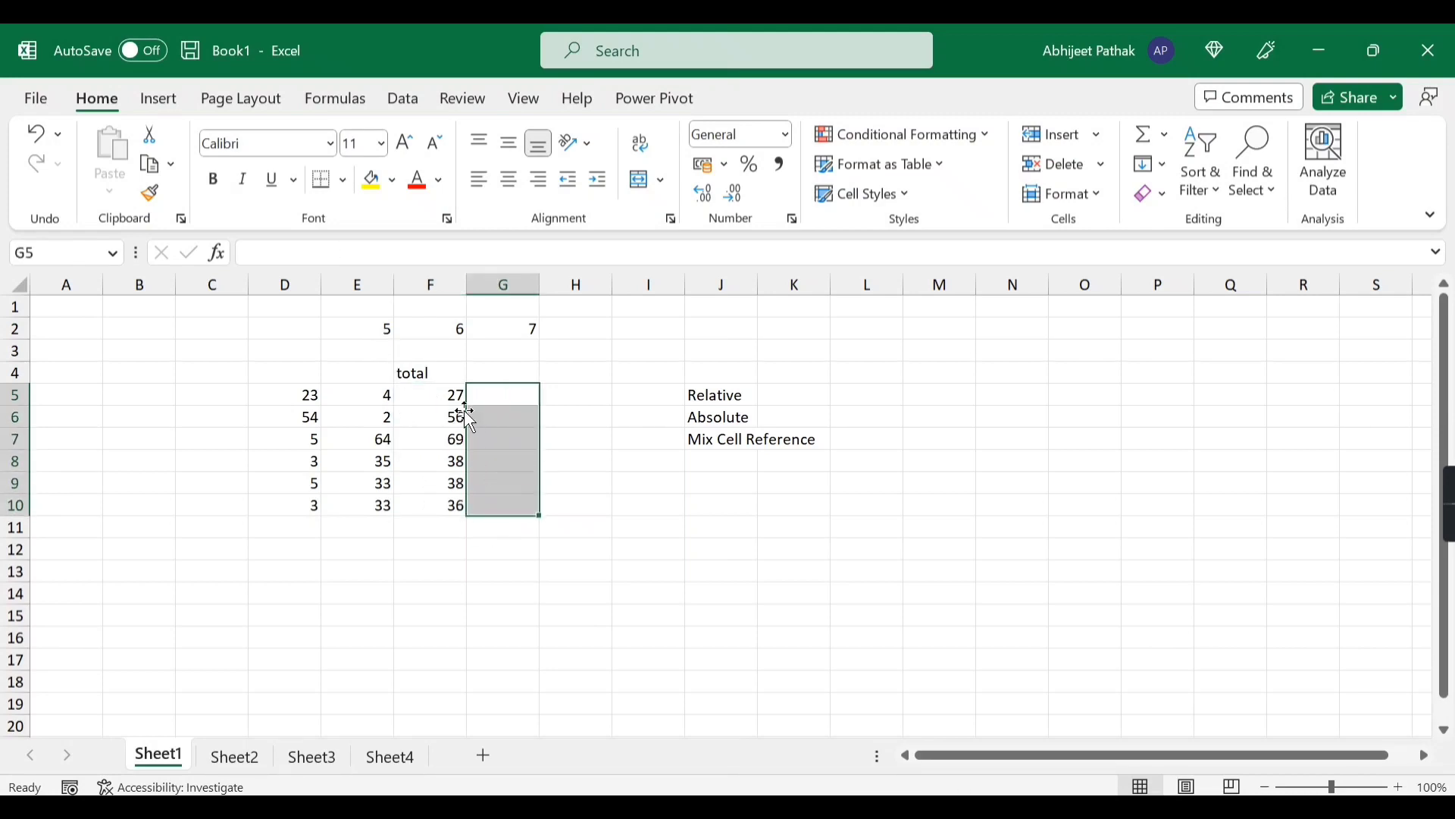
drag(446, 396, 443, 502)
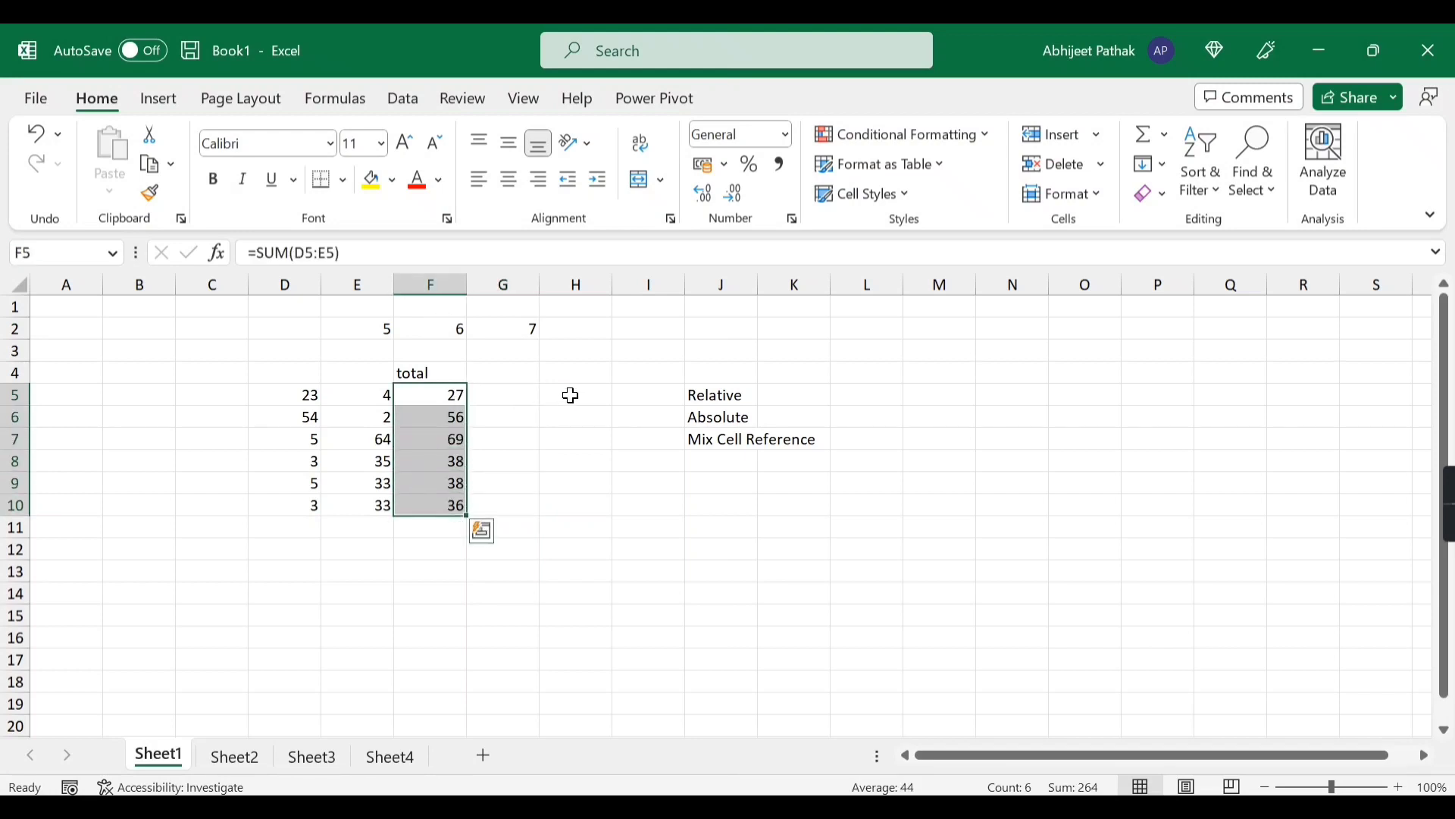
drag(568, 394, 559, 508)
drag(446, 398, 432, 504)
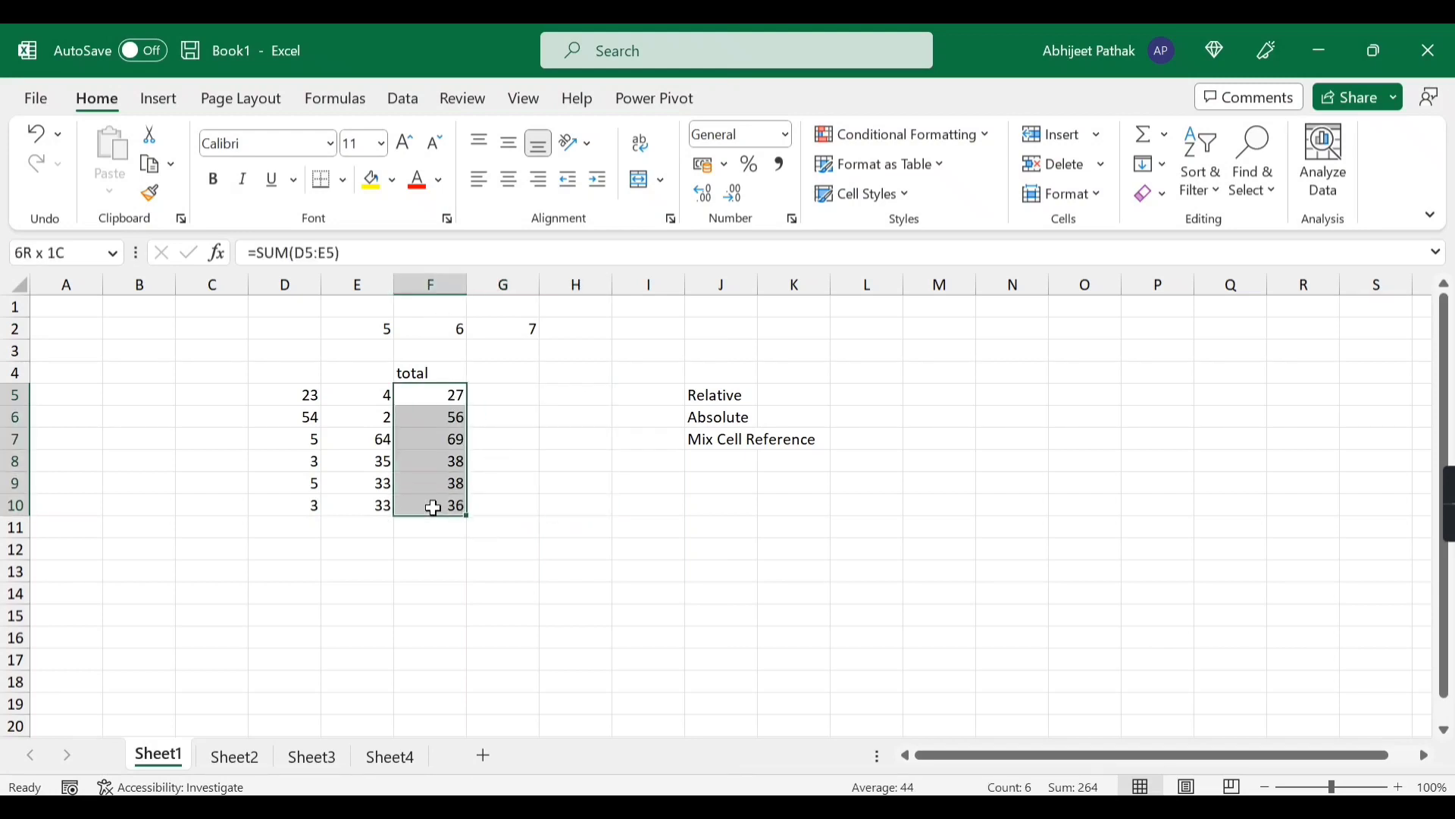
click(648, 409)
drag(646, 410, 634, 507)
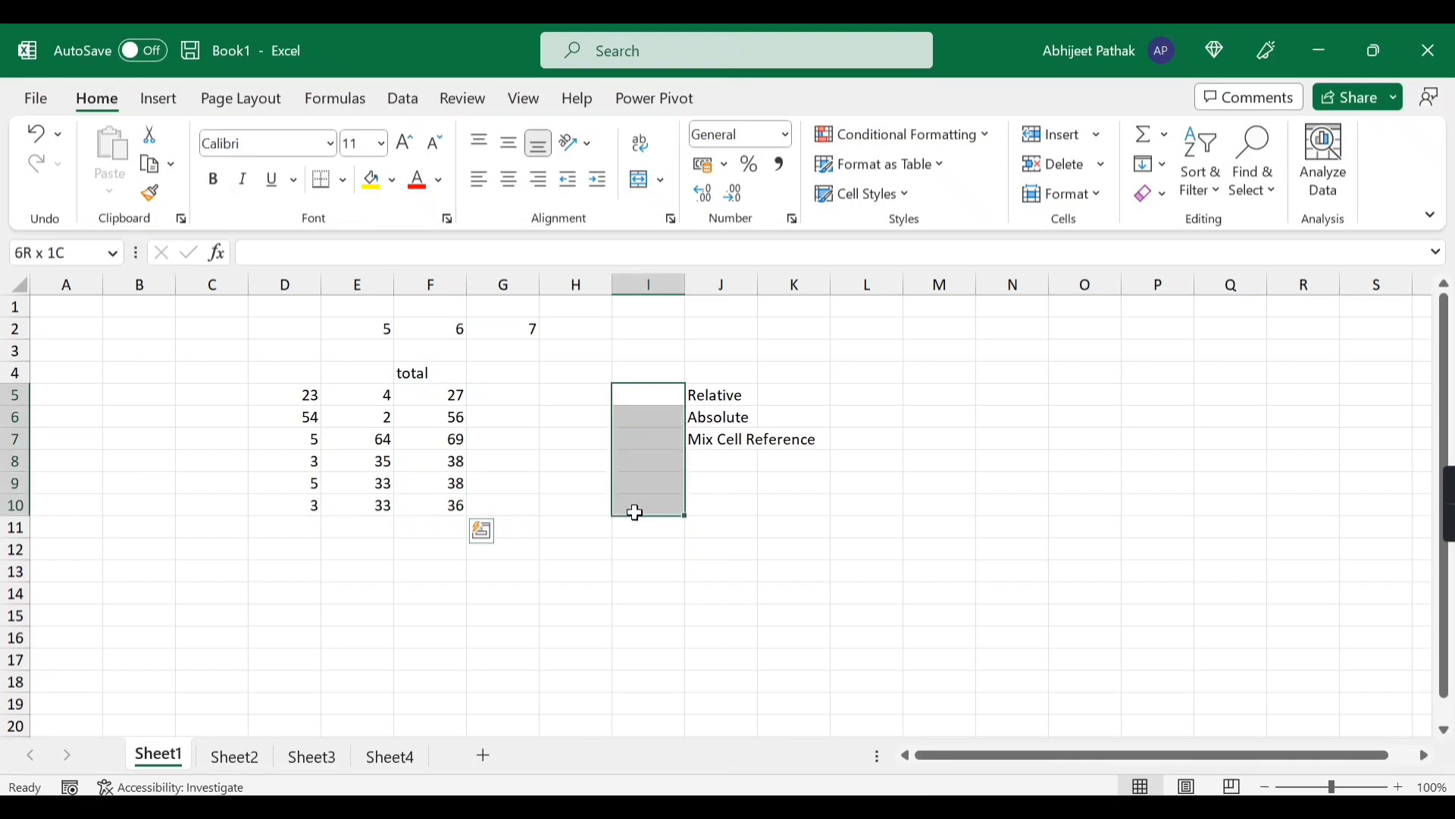
Step: Enter the formula =F5*E2 again in G5 to multiply the first total by the first multiplier
click(508, 393)
text(=)
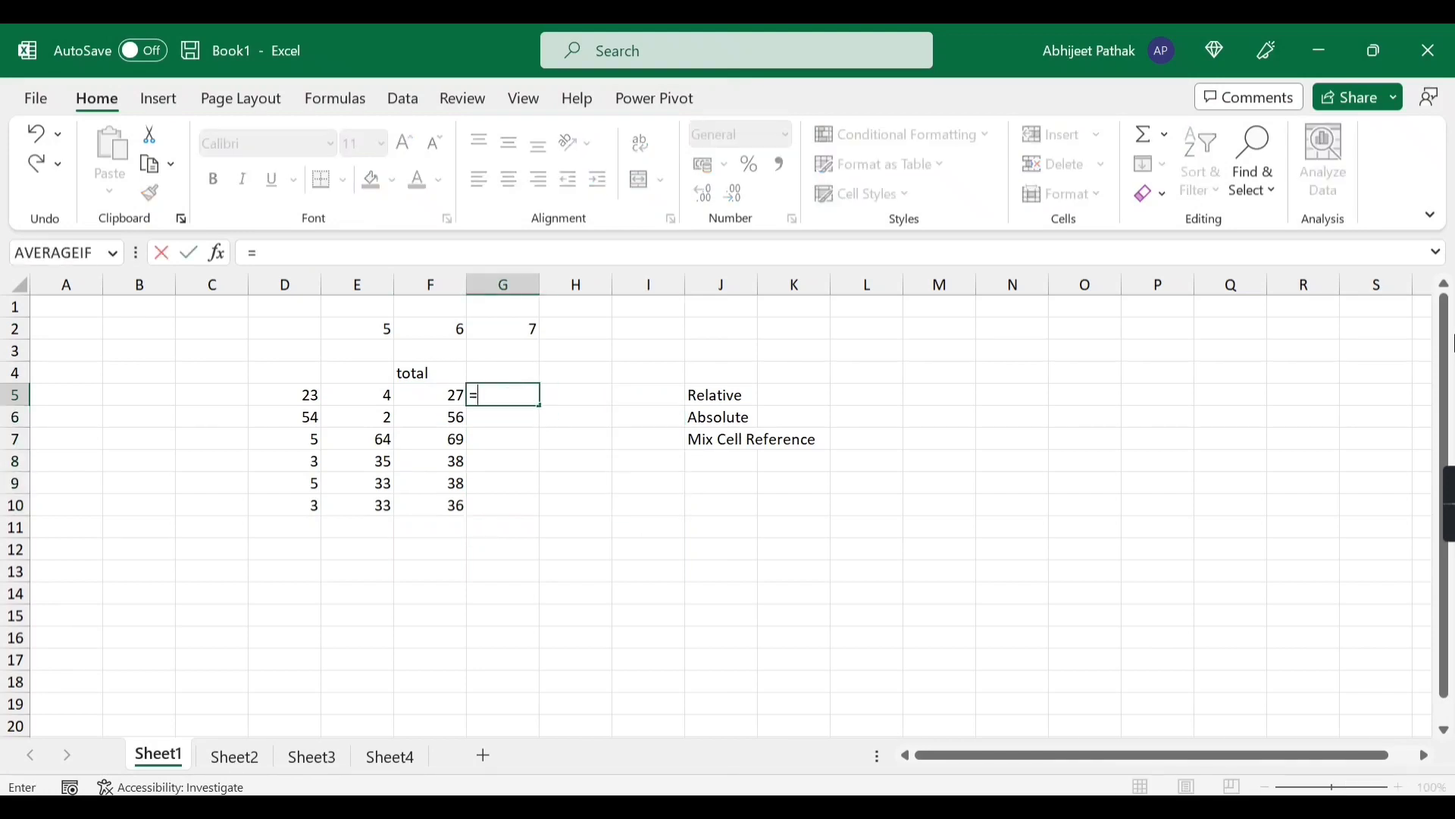
key(Left)
text(*)
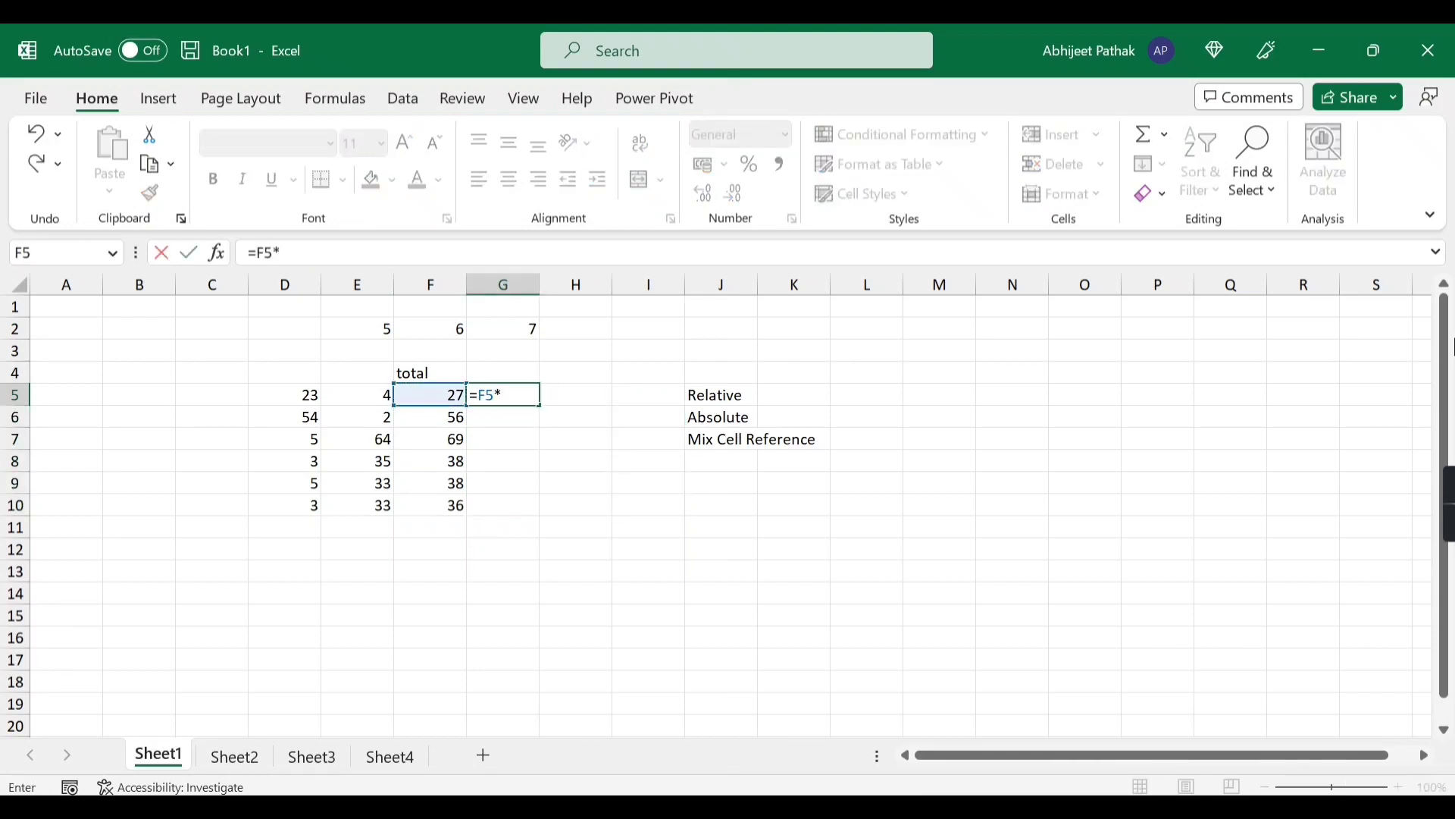
click(375, 332)
key(Return)
key(Up)
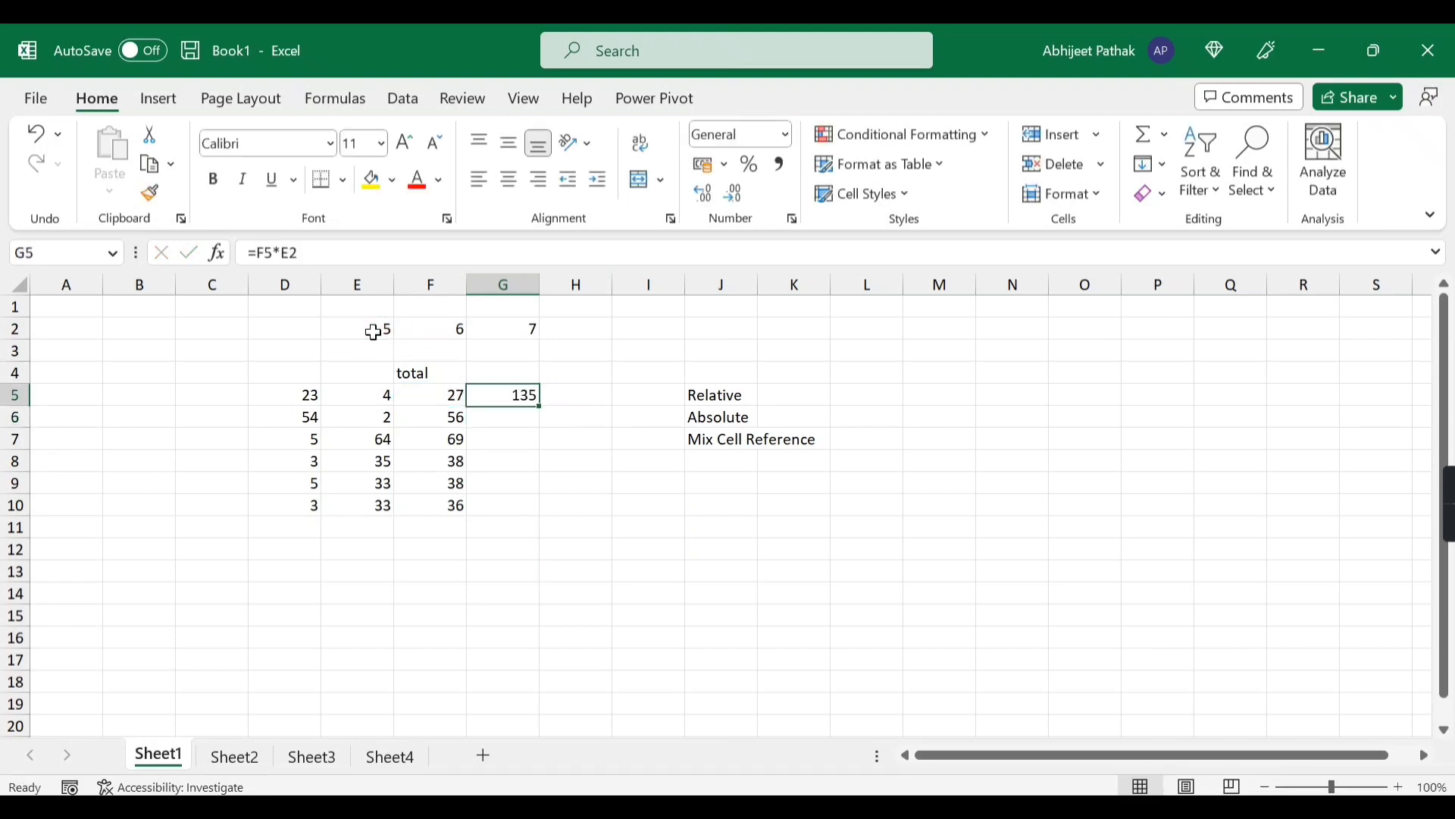
Step: Make the multiplier reference in G5 absolute so that the formula reads =F5*$E$2
click(280, 256)
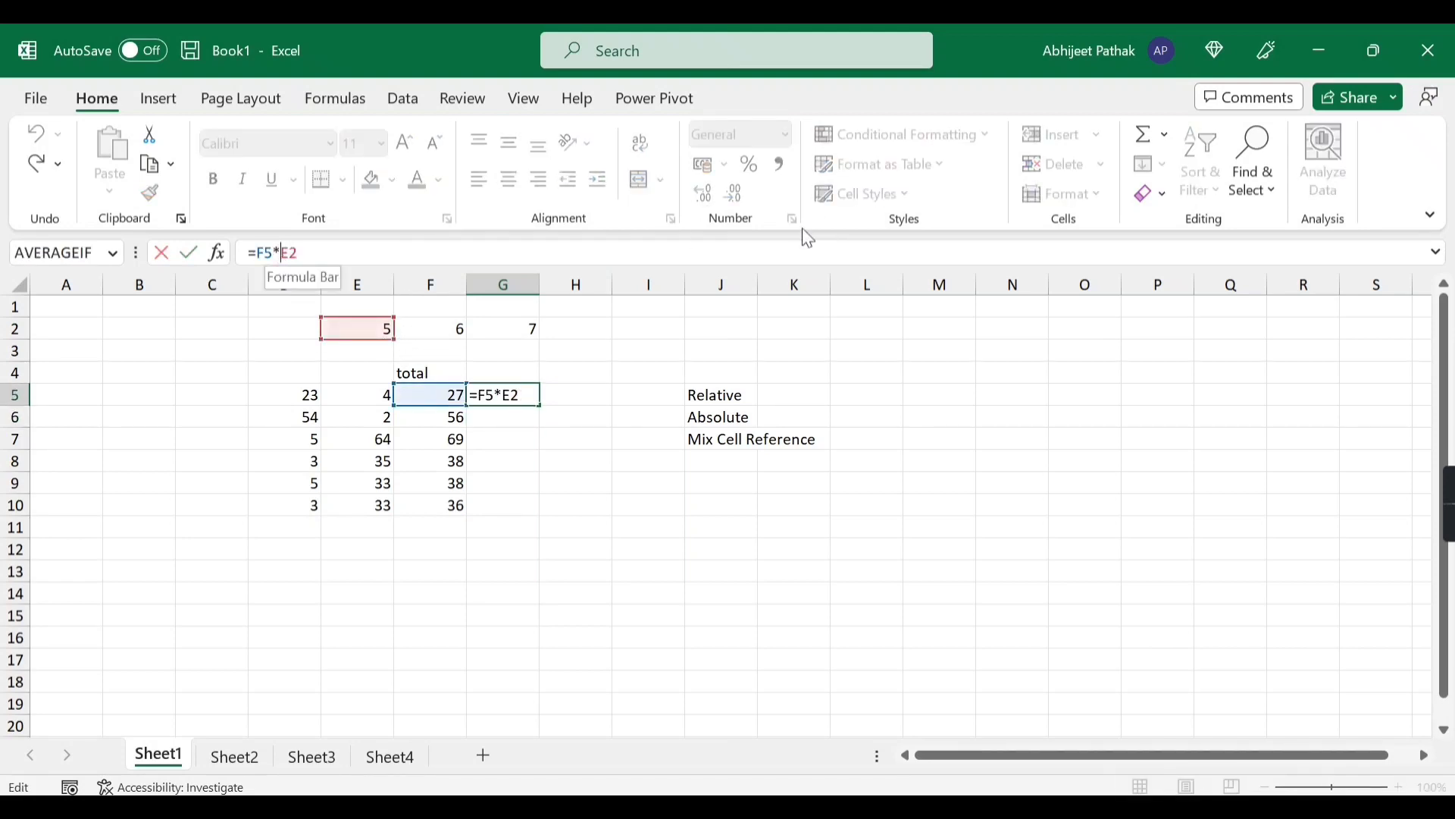
key(F4)
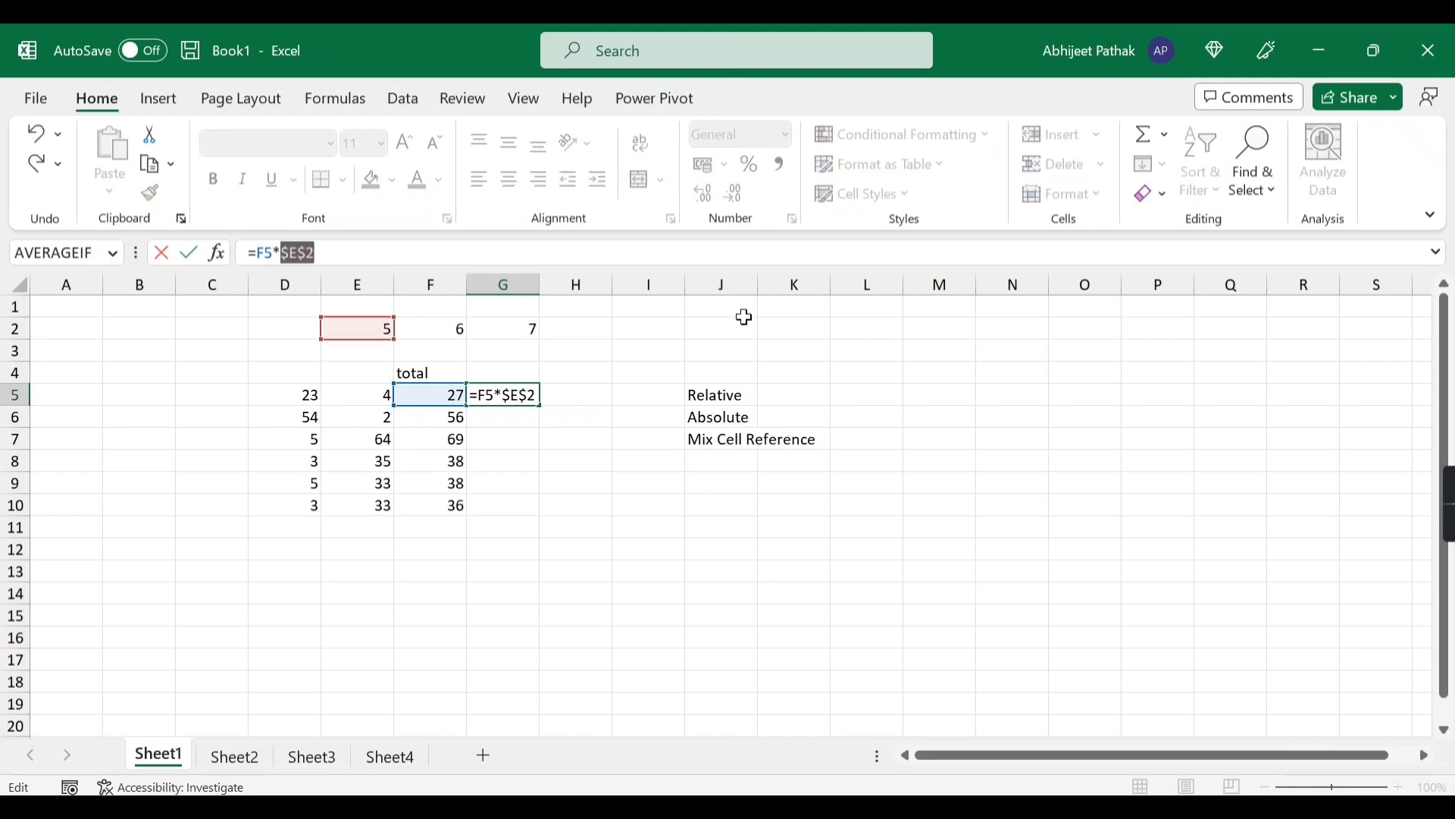
key(Return)
key(Up)
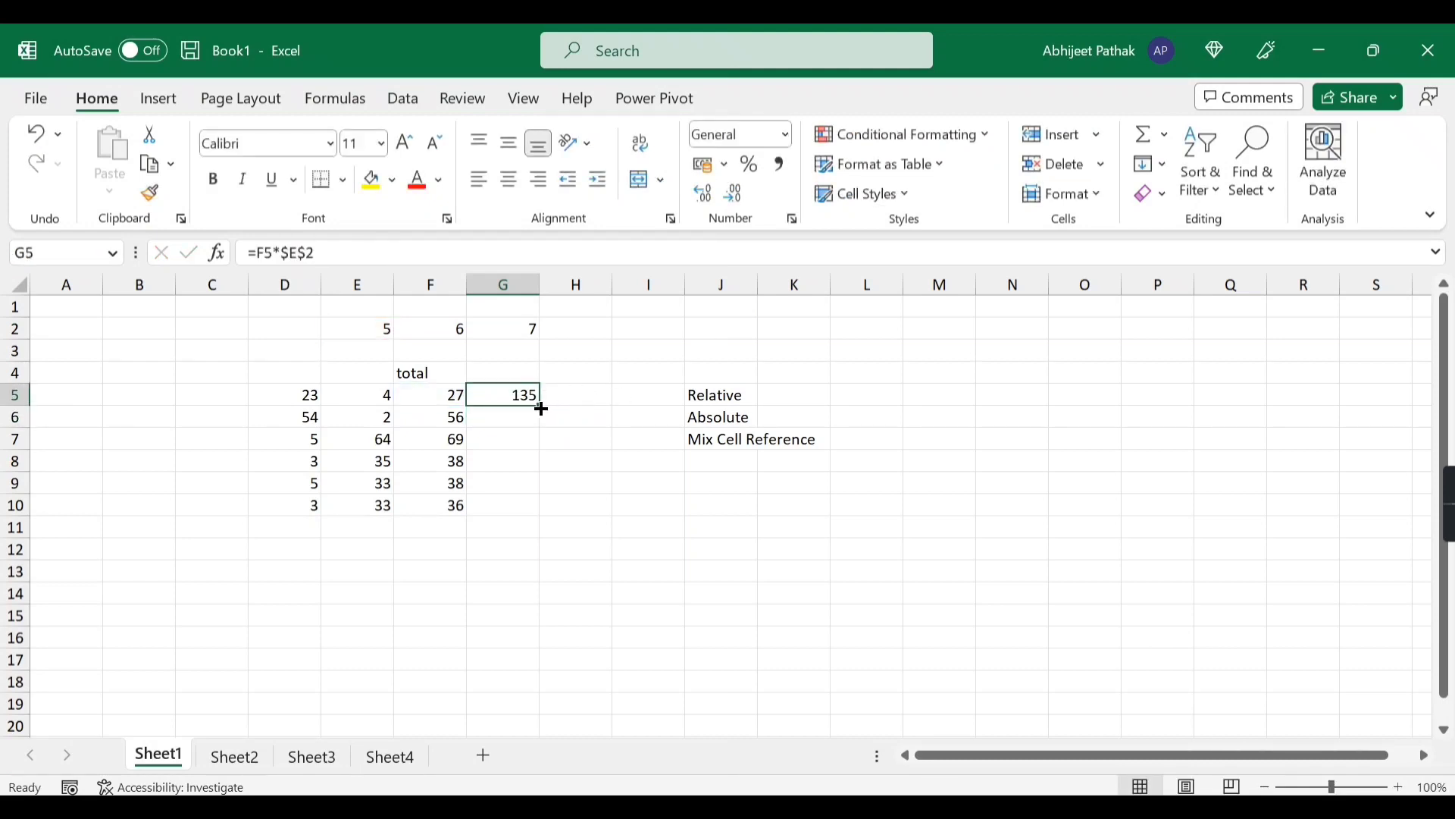
Step: Fill the =F5*$E$2 formula from G5 down to G10 and check the formula in G5
drag(541, 409, 540, 512)
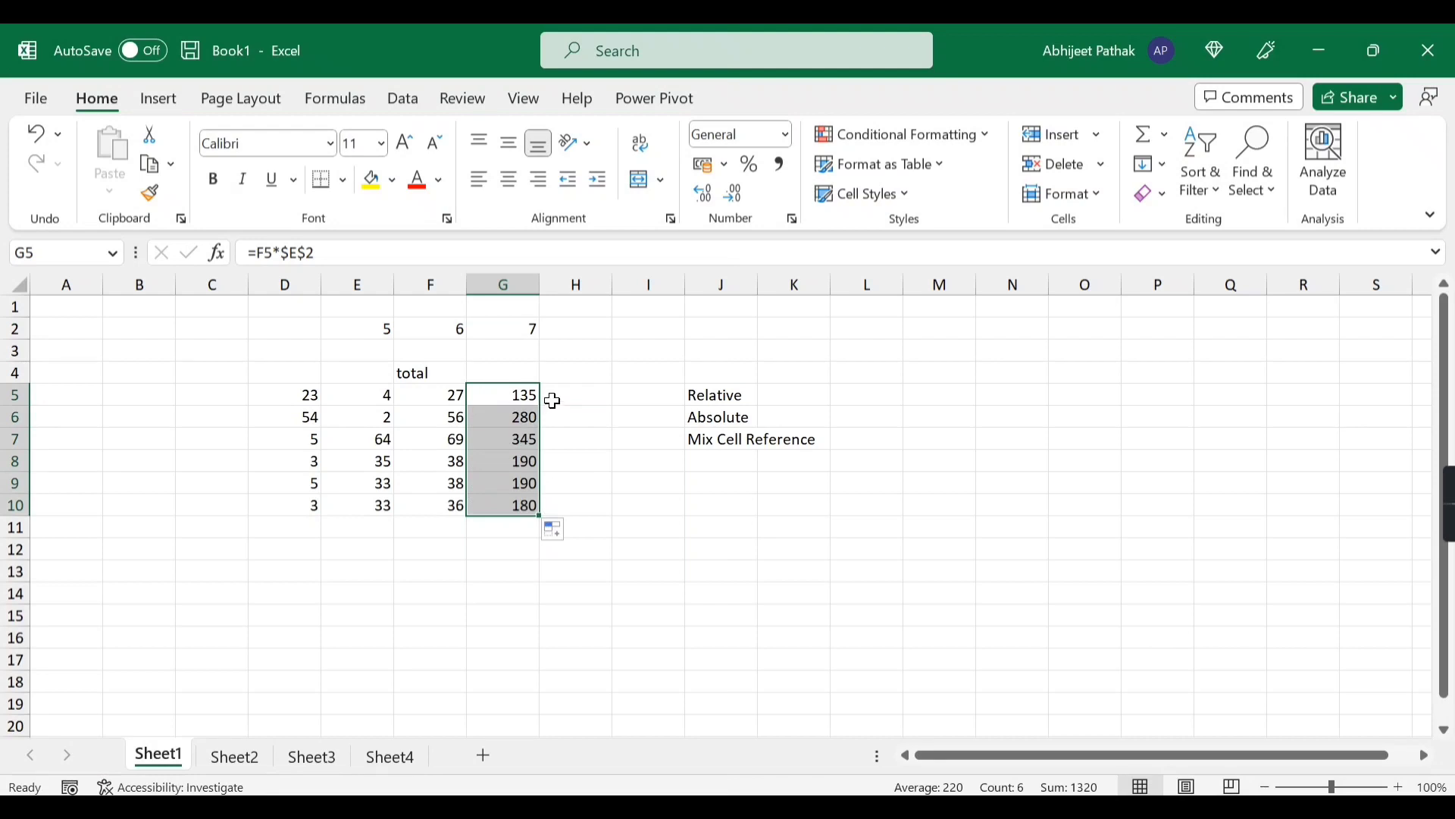
click(565, 395)
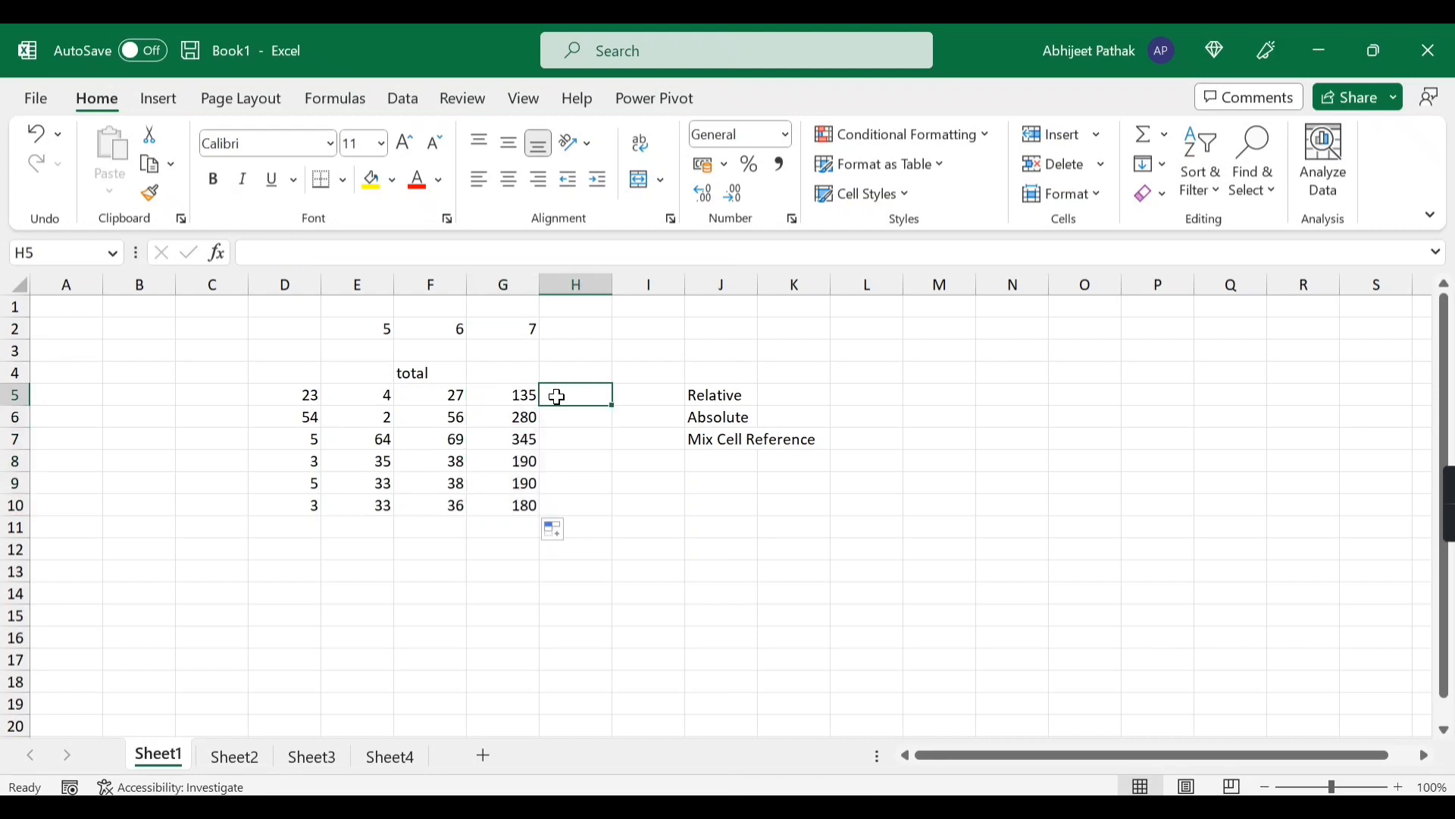
click(514, 399)
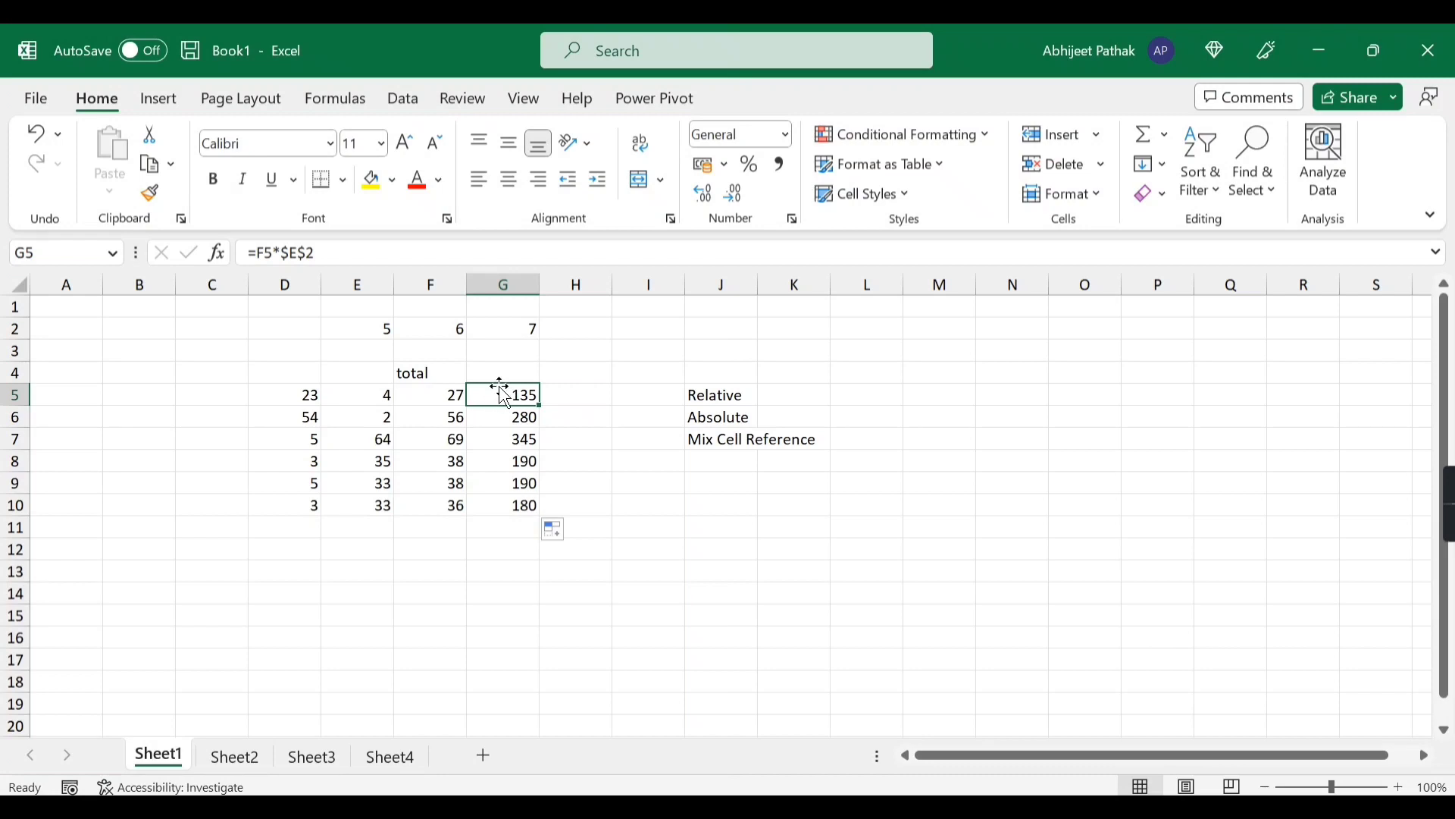
click(932, 440)
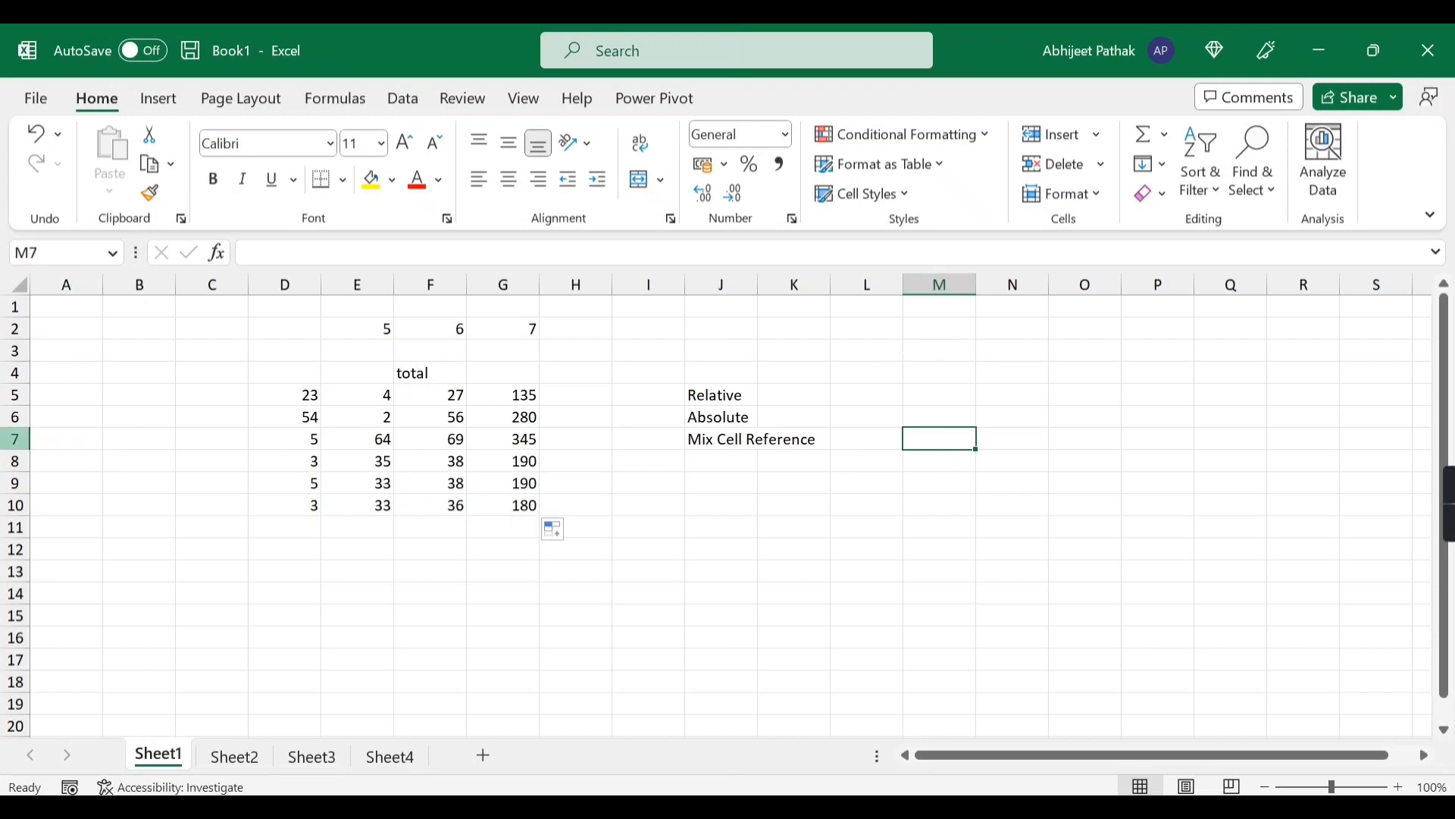
Step: Fill the formula from G5 across to H5 and compare the references in the two cells
click(525, 394)
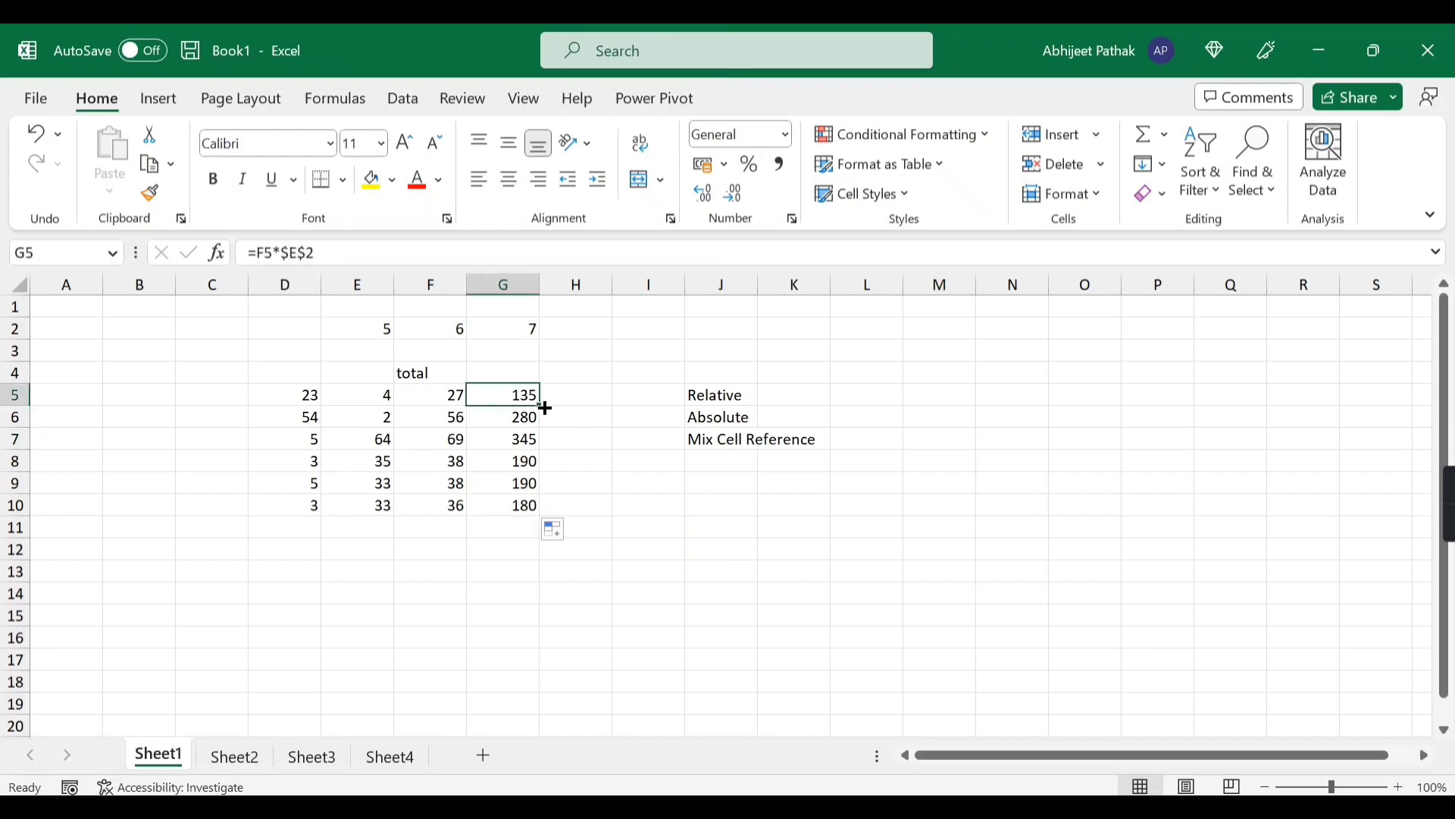
drag(545, 408, 584, 403)
click(584, 397)
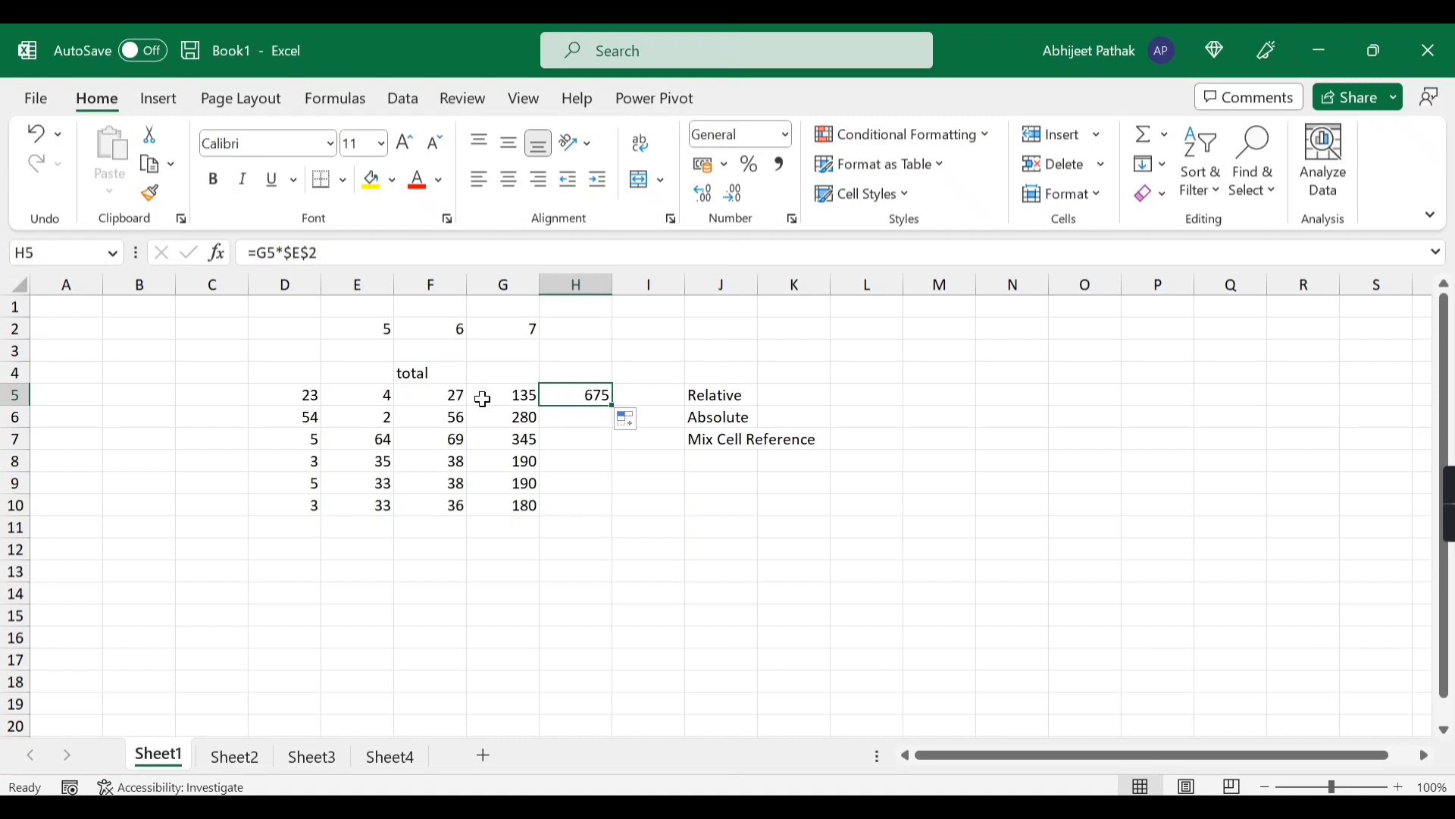
click(506, 397)
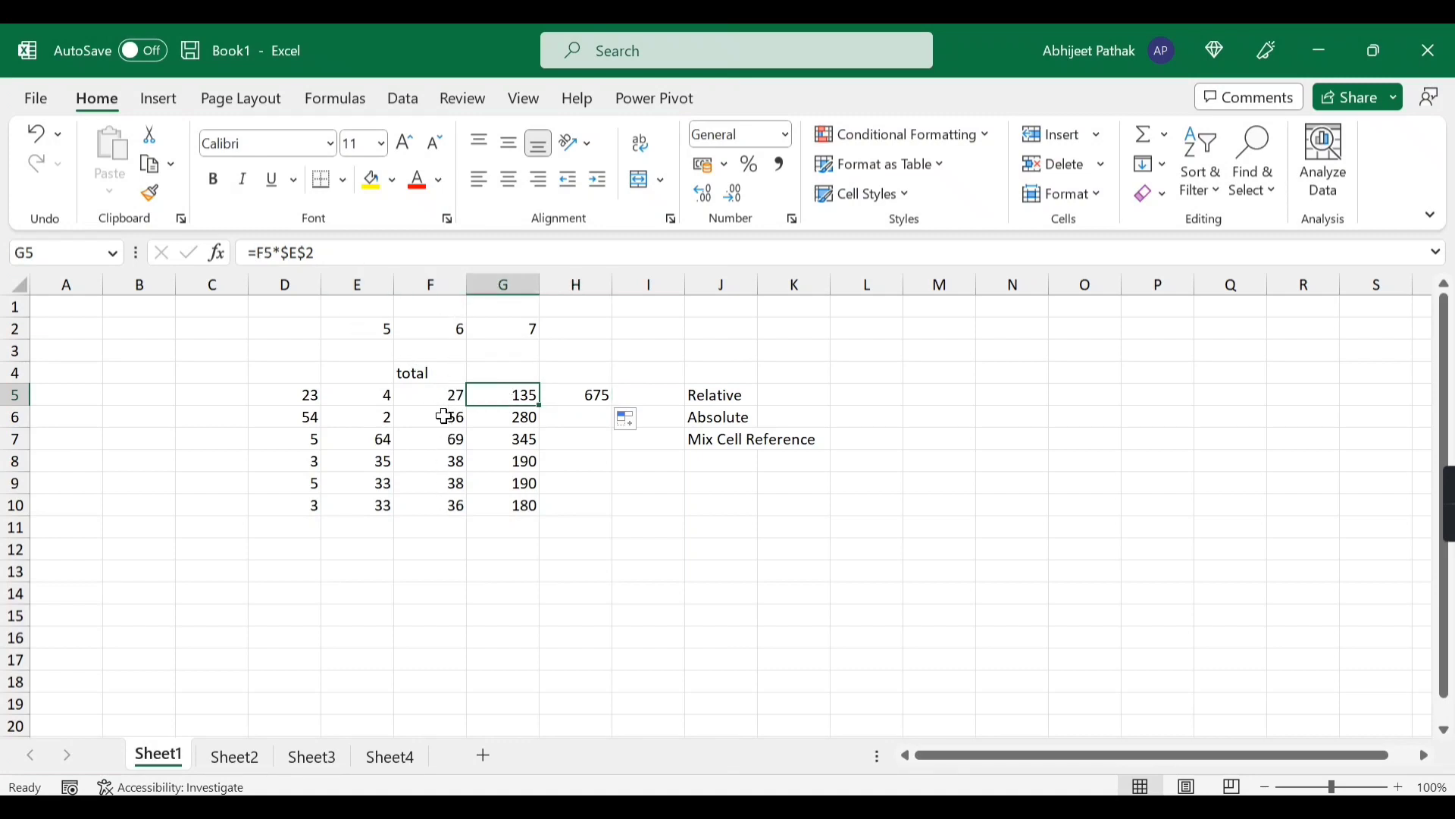
click(590, 395)
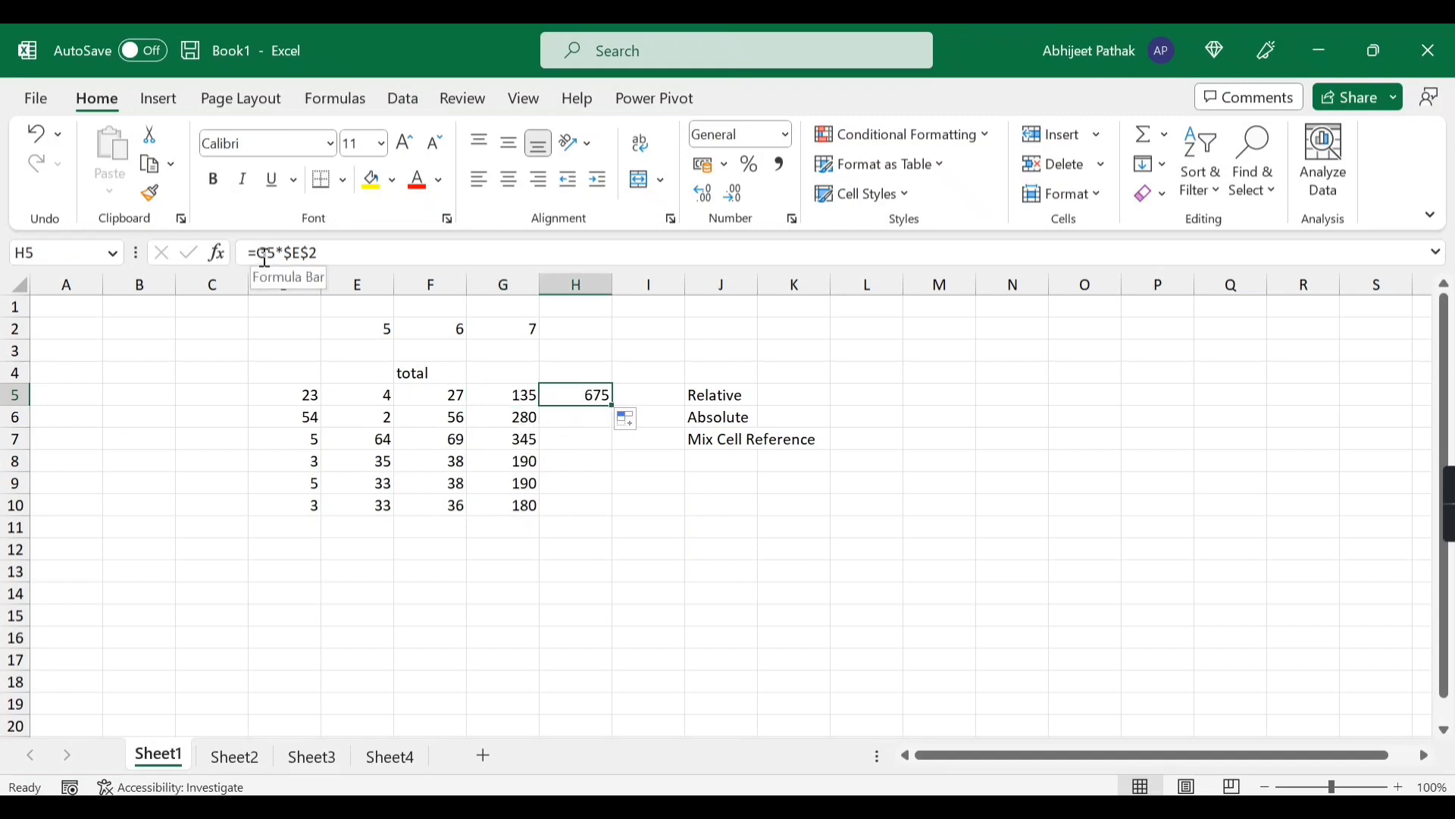
click(510, 394)
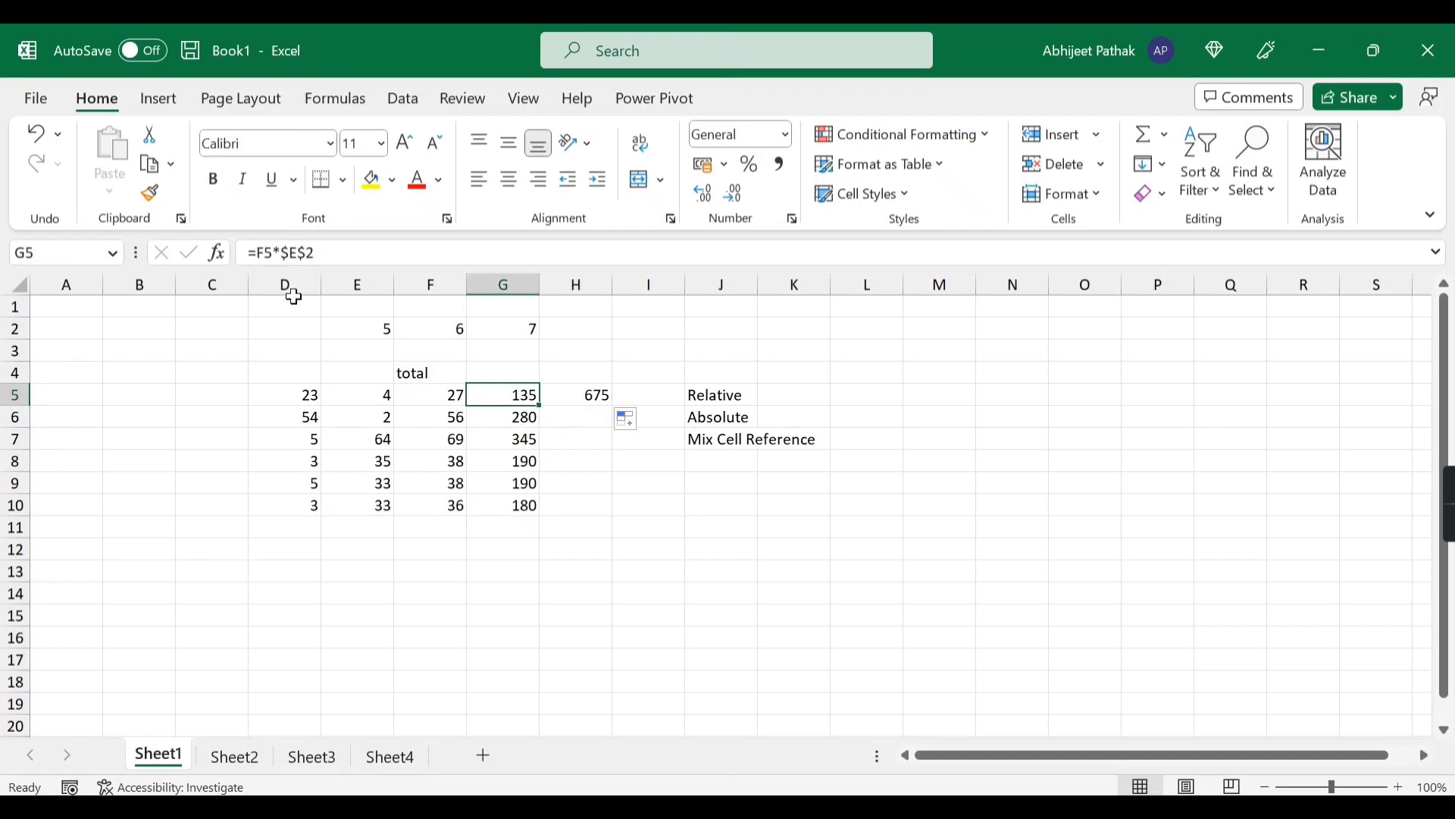
Step: Make the F5 reference in G5 absolute as well, giving =$F$5*$E$2, and fill the formula across to I5
click(256, 253)
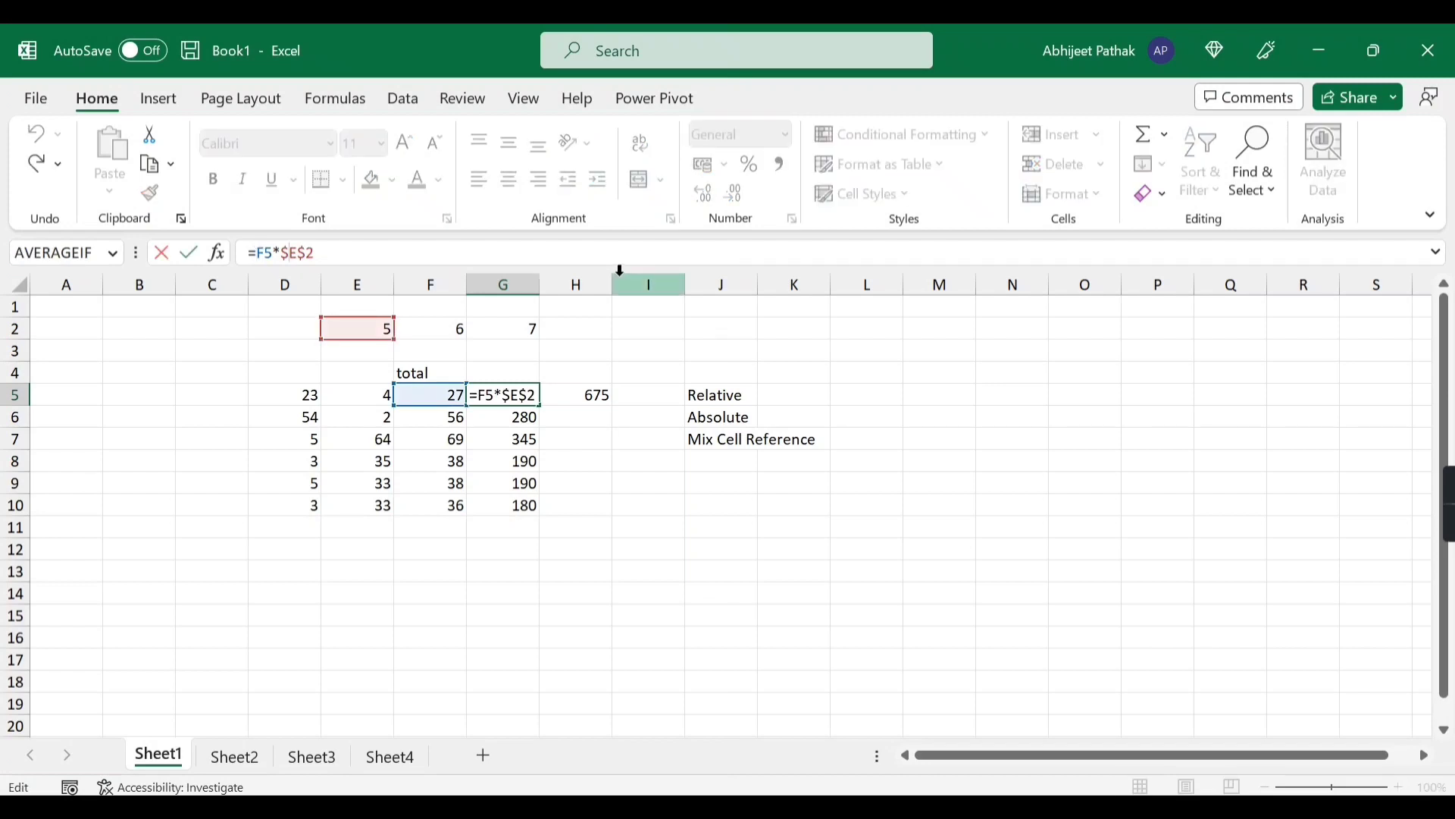
key(F4)
key(ctrl+Return)
drag(543, 407, 653, 400)
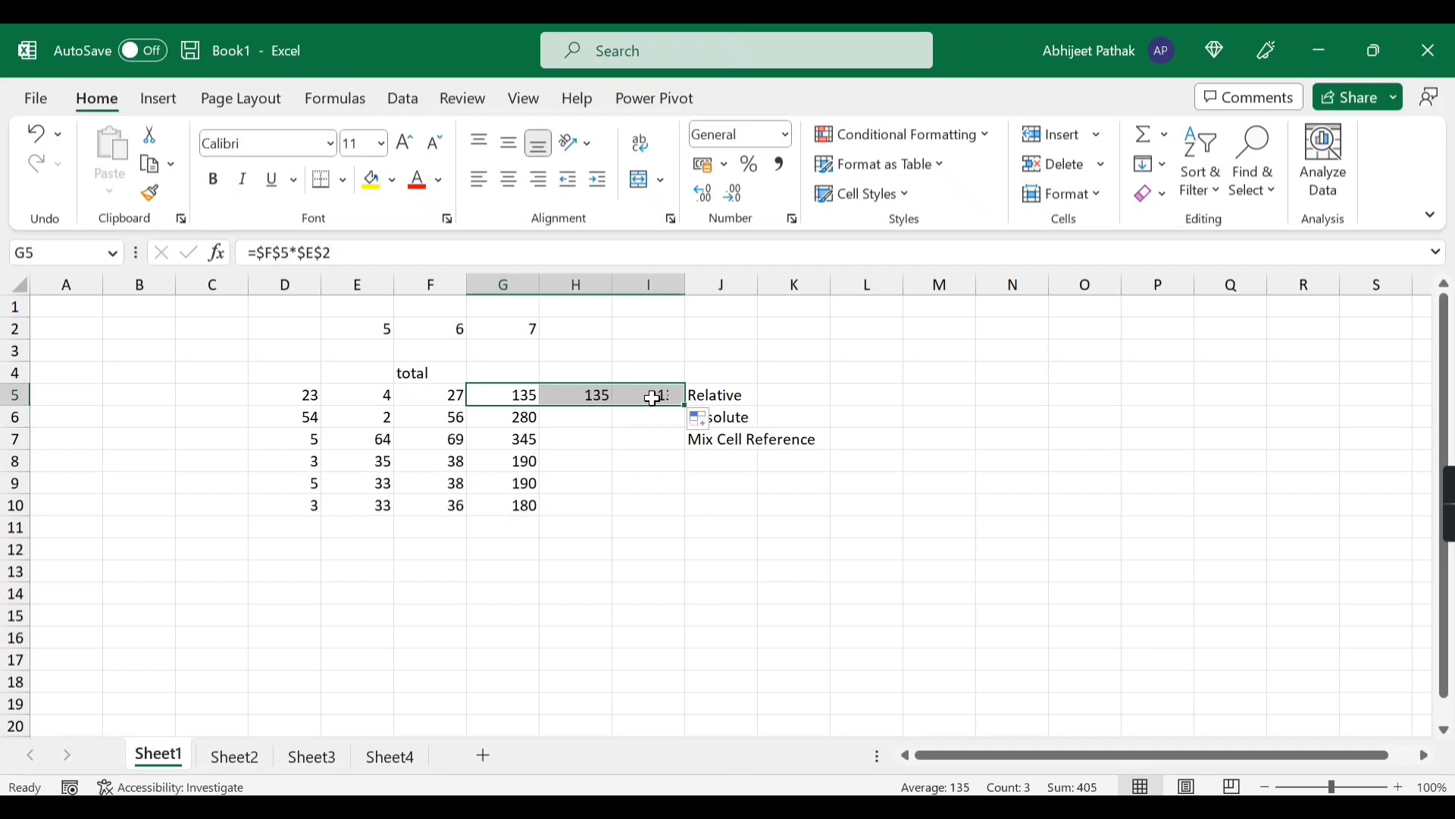
click(594, 396)
Step: Free the column of the E2 reference in G5 so that the formula reads =$F$5*E$2
click(516, 396)
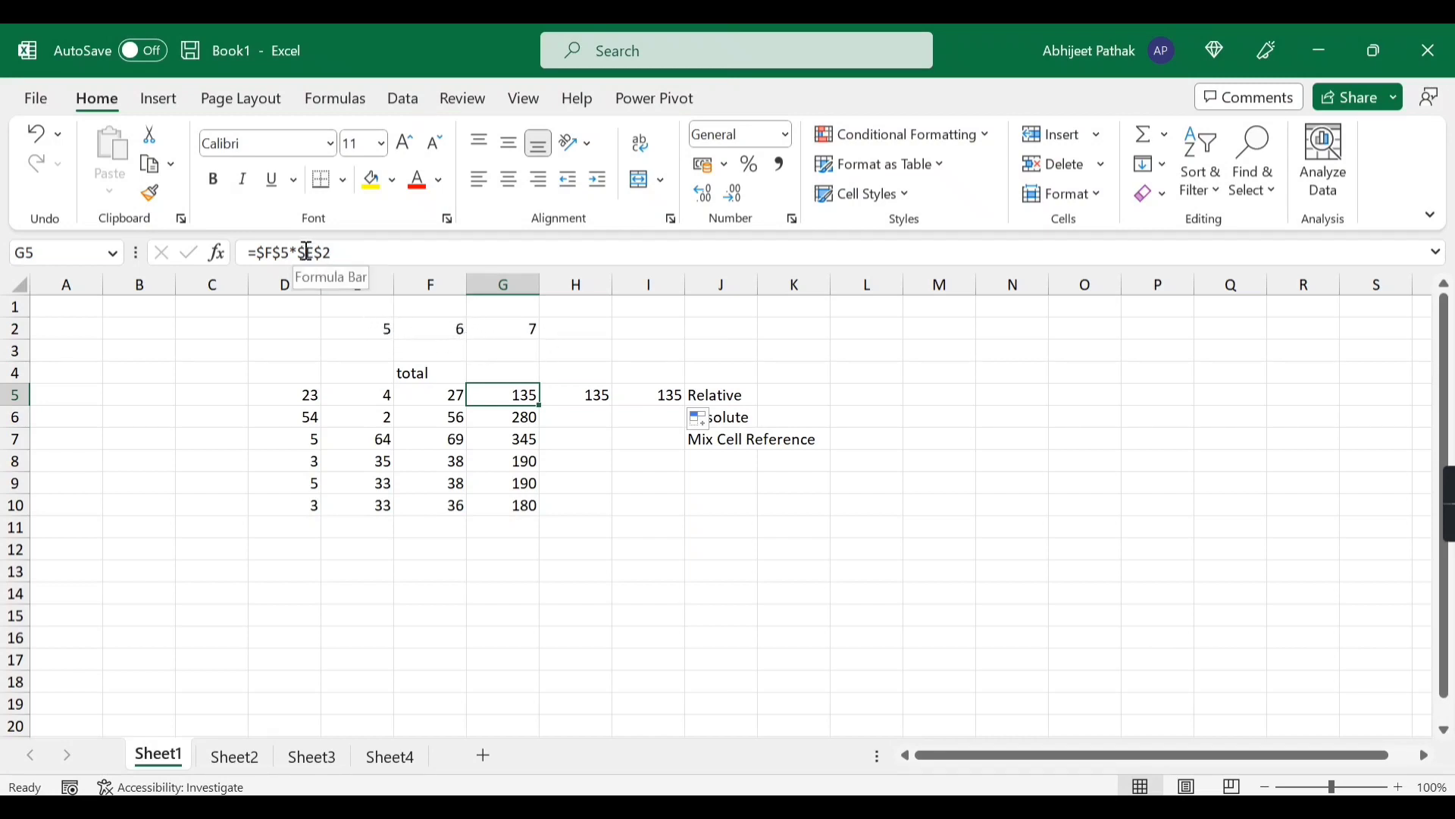
key(BackSpace)
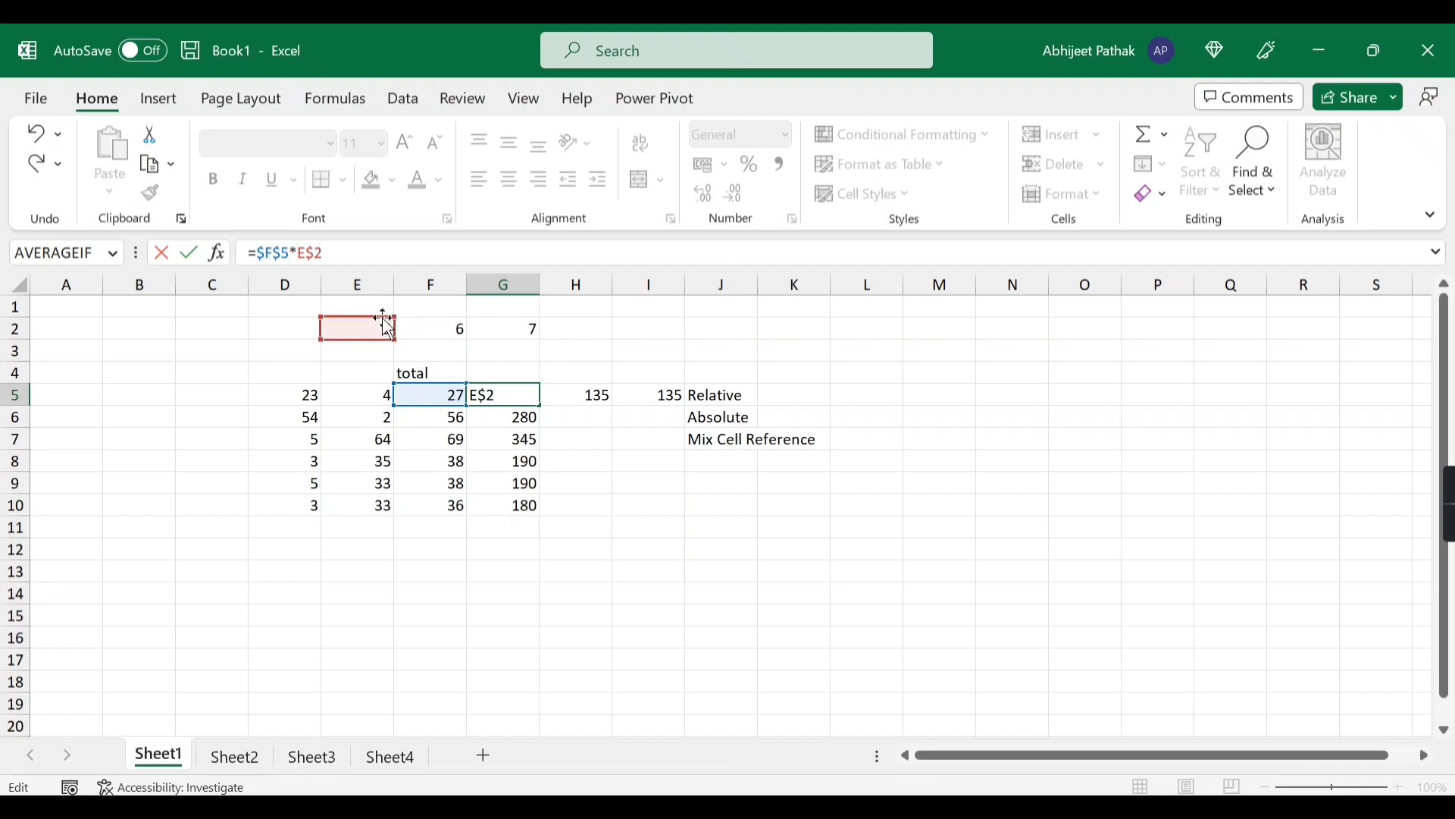
key(Return)
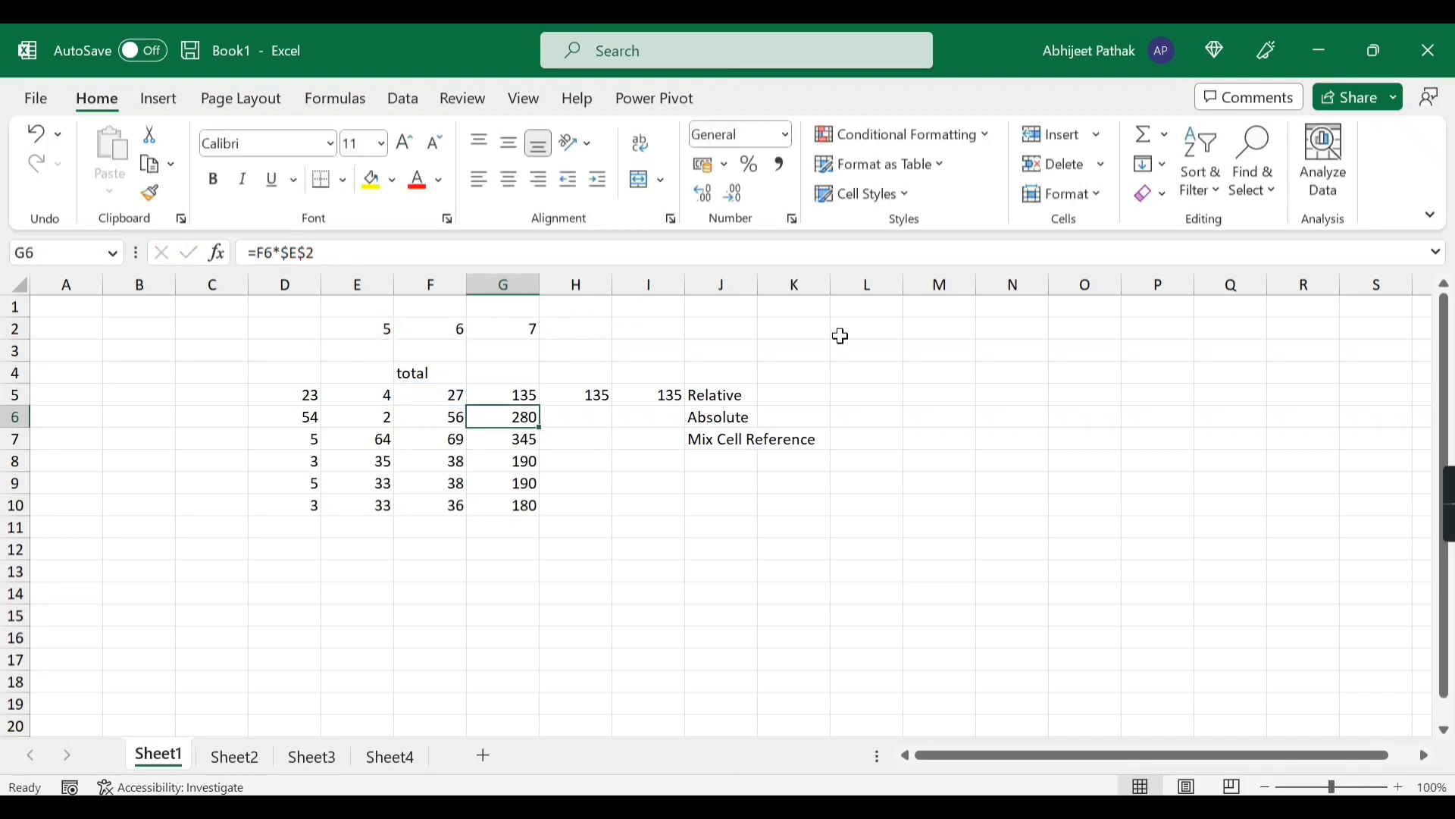
Step: Fill the mixed-reference formula from G5 across to I5 and compare the references in G5, H5 and I5
click(531, 398)
drag(541, 410, 651, 397)
click(524, 396)
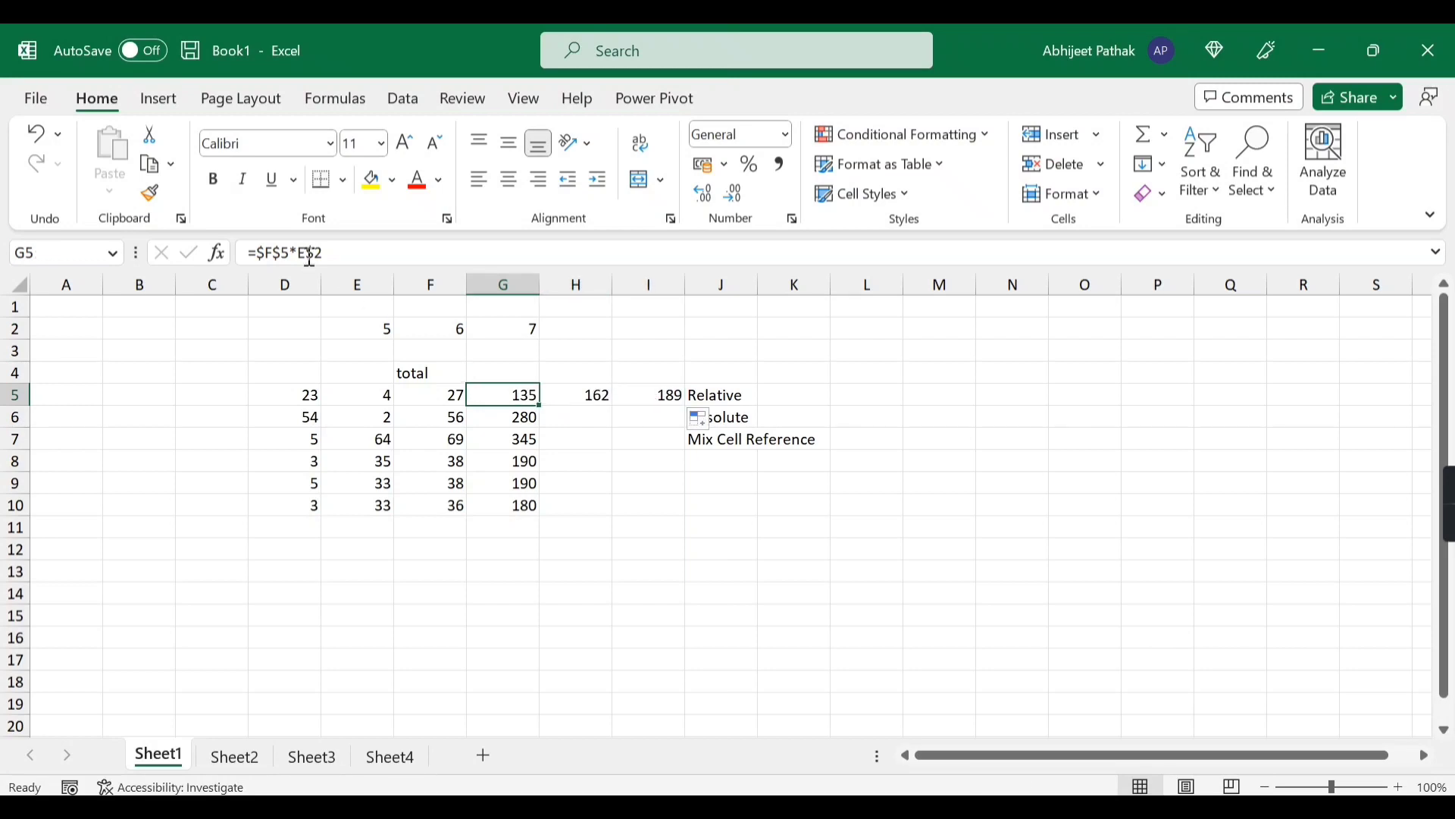
click(595, 396)
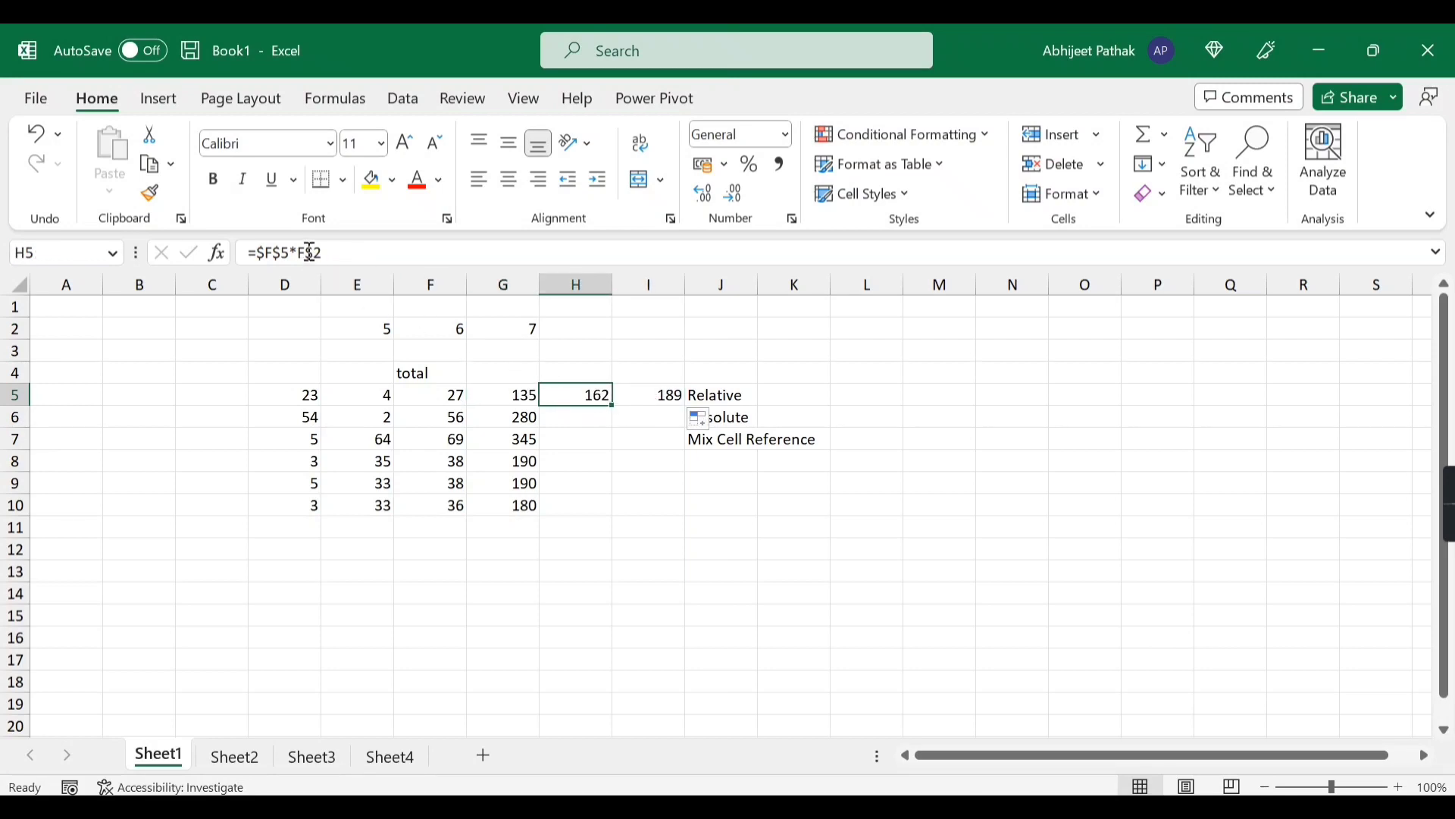
click(633, 395)
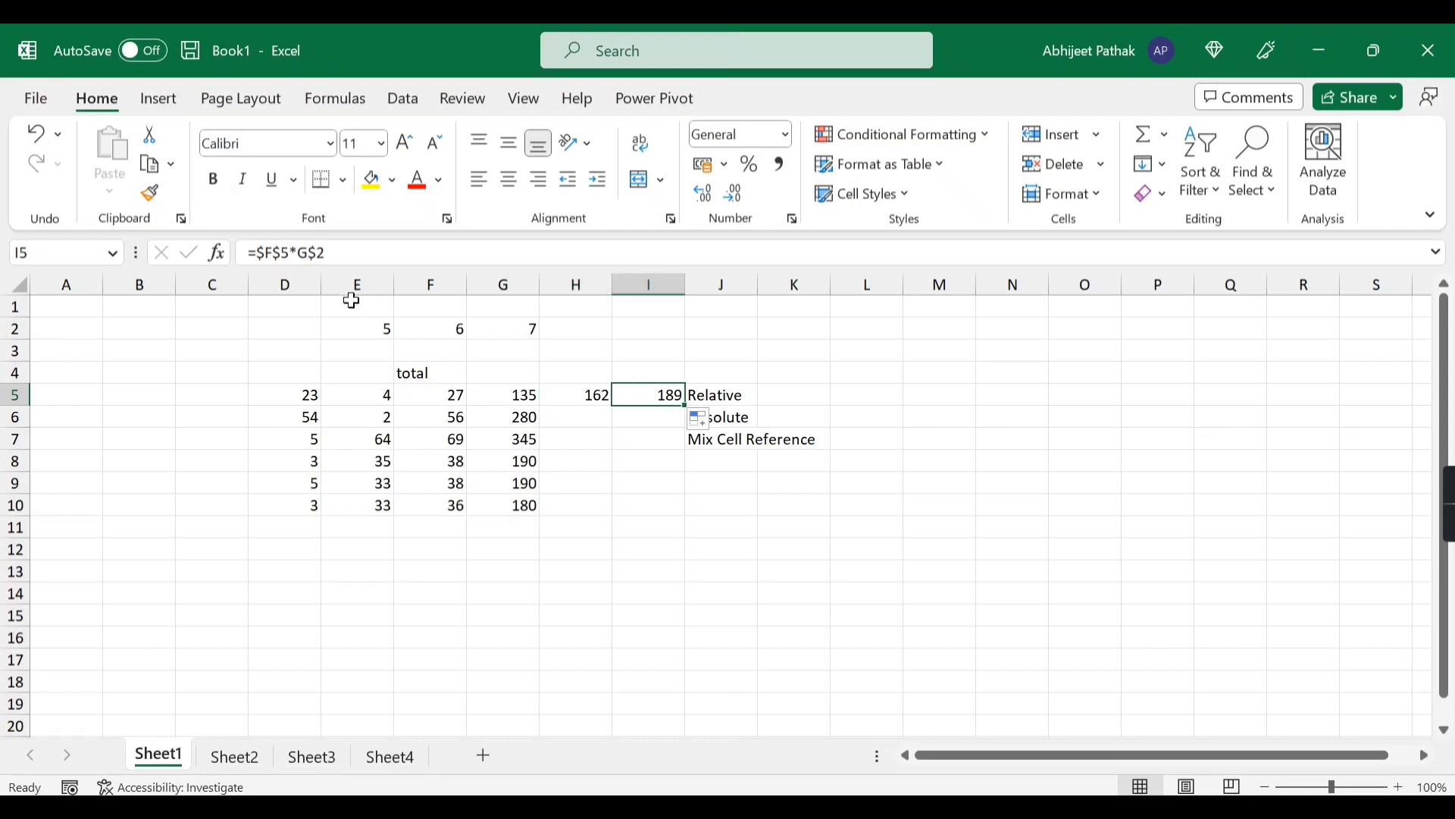
click(530, 393)
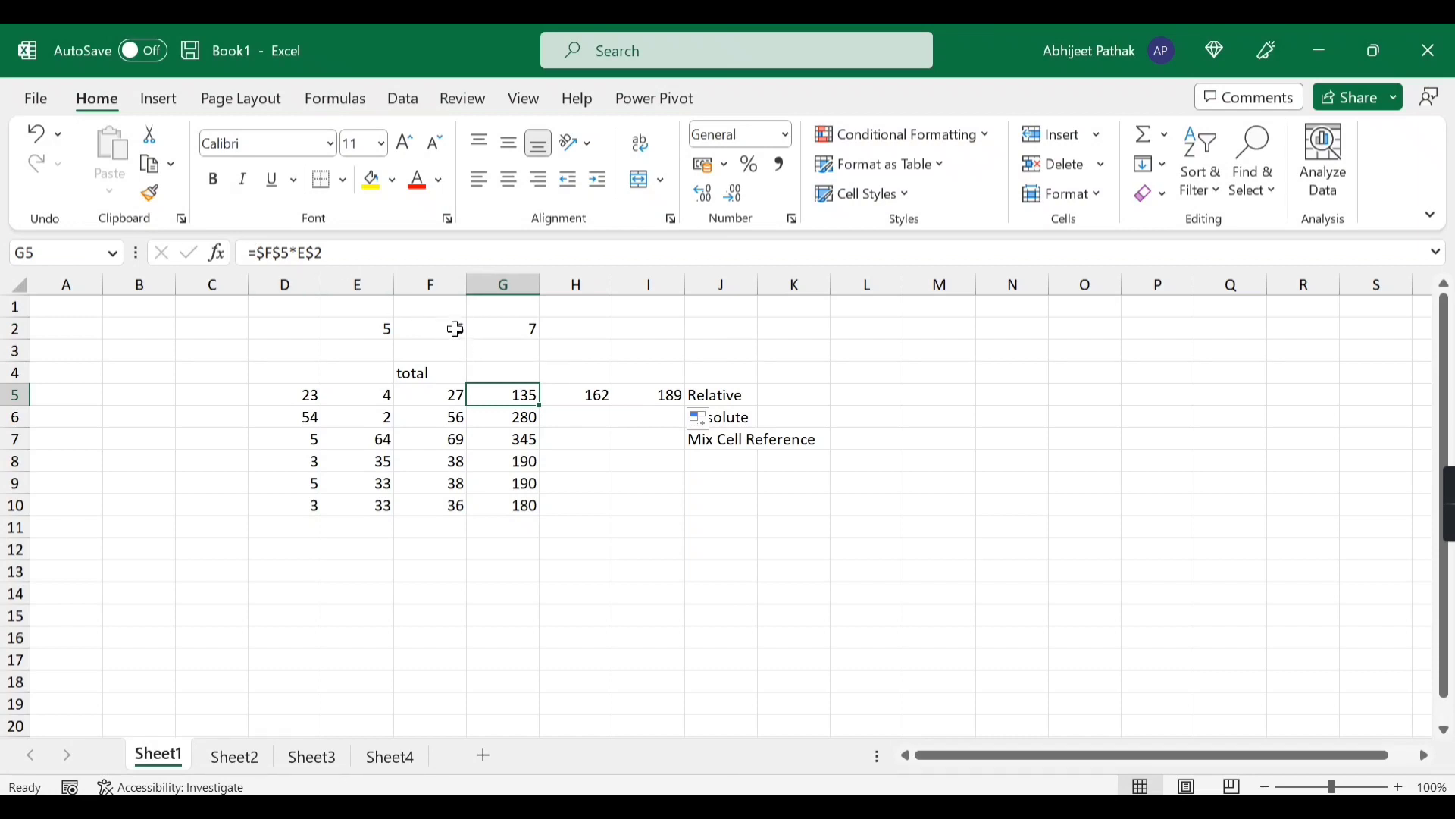
click(597, 397)
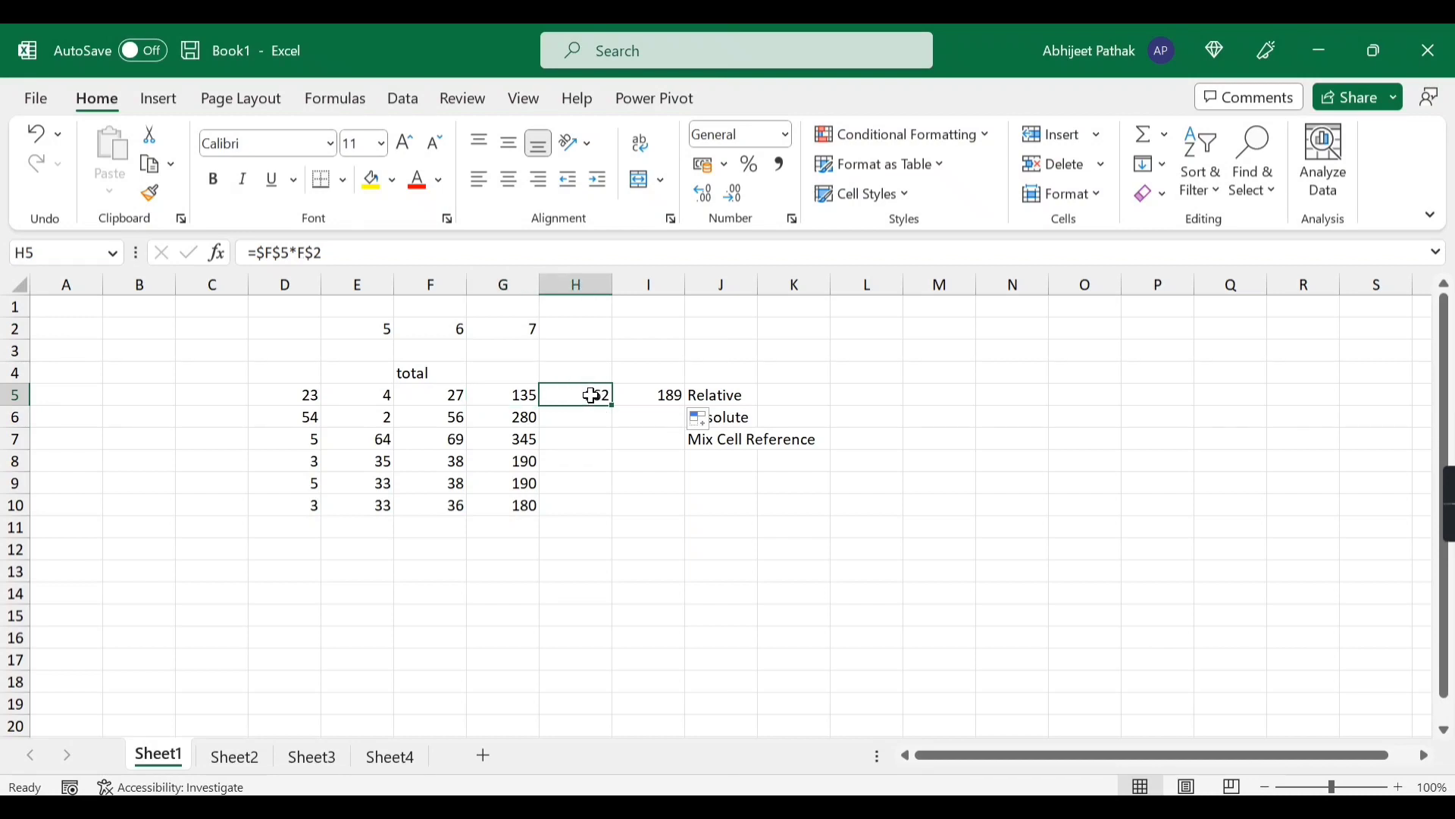
Step: Fill the formulas in G5:I5 down to row 10
drag(515, 397, 673, 508)
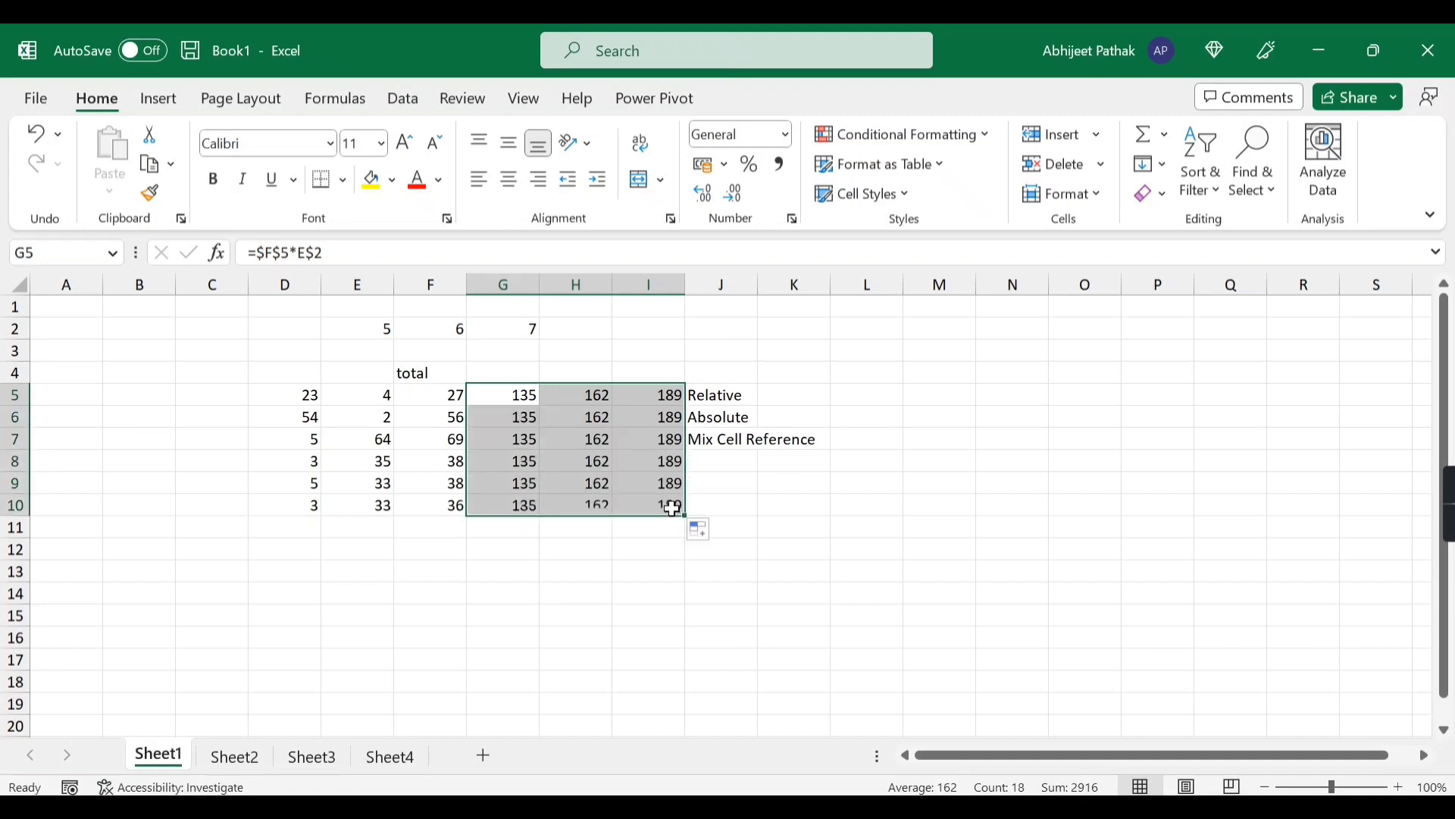
drag(527, 398, 646, 399)
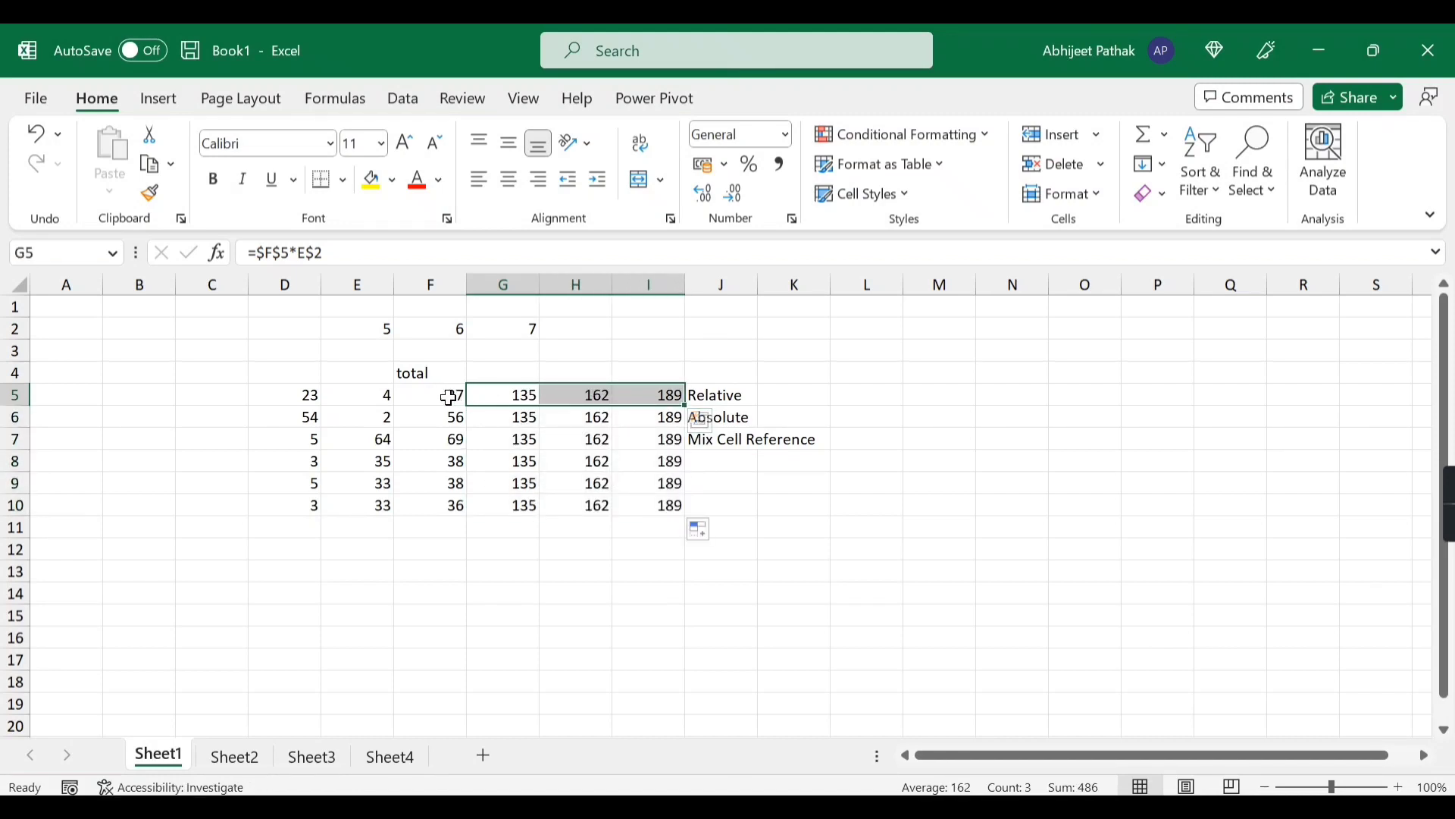
Step: Review the references in G5, H5 and F5, and free the row of the F5 reference in G5 so that the formula reads =$F5*E$2
click(525, 397)
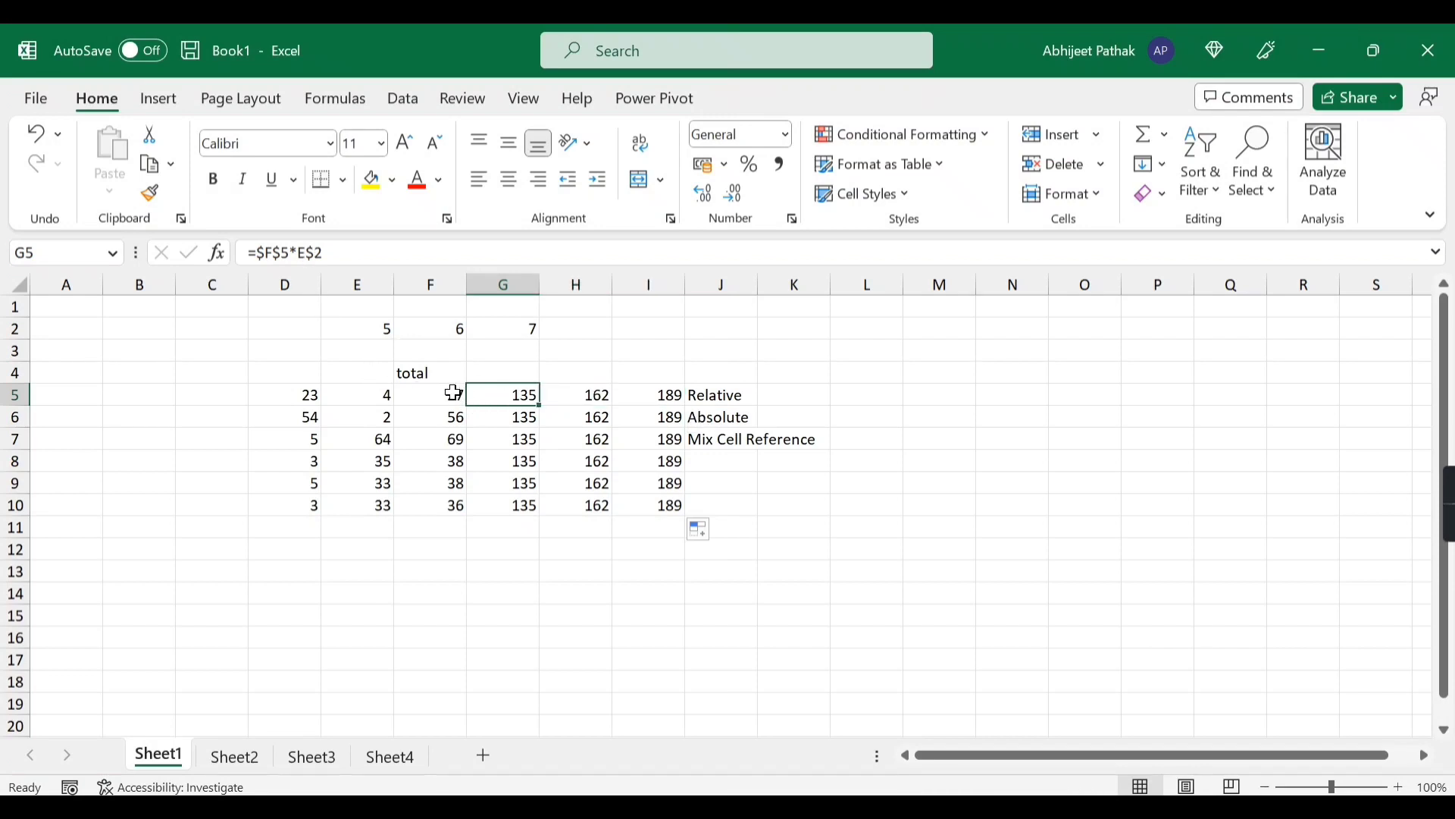
click(576, 395)
click(502, 395)
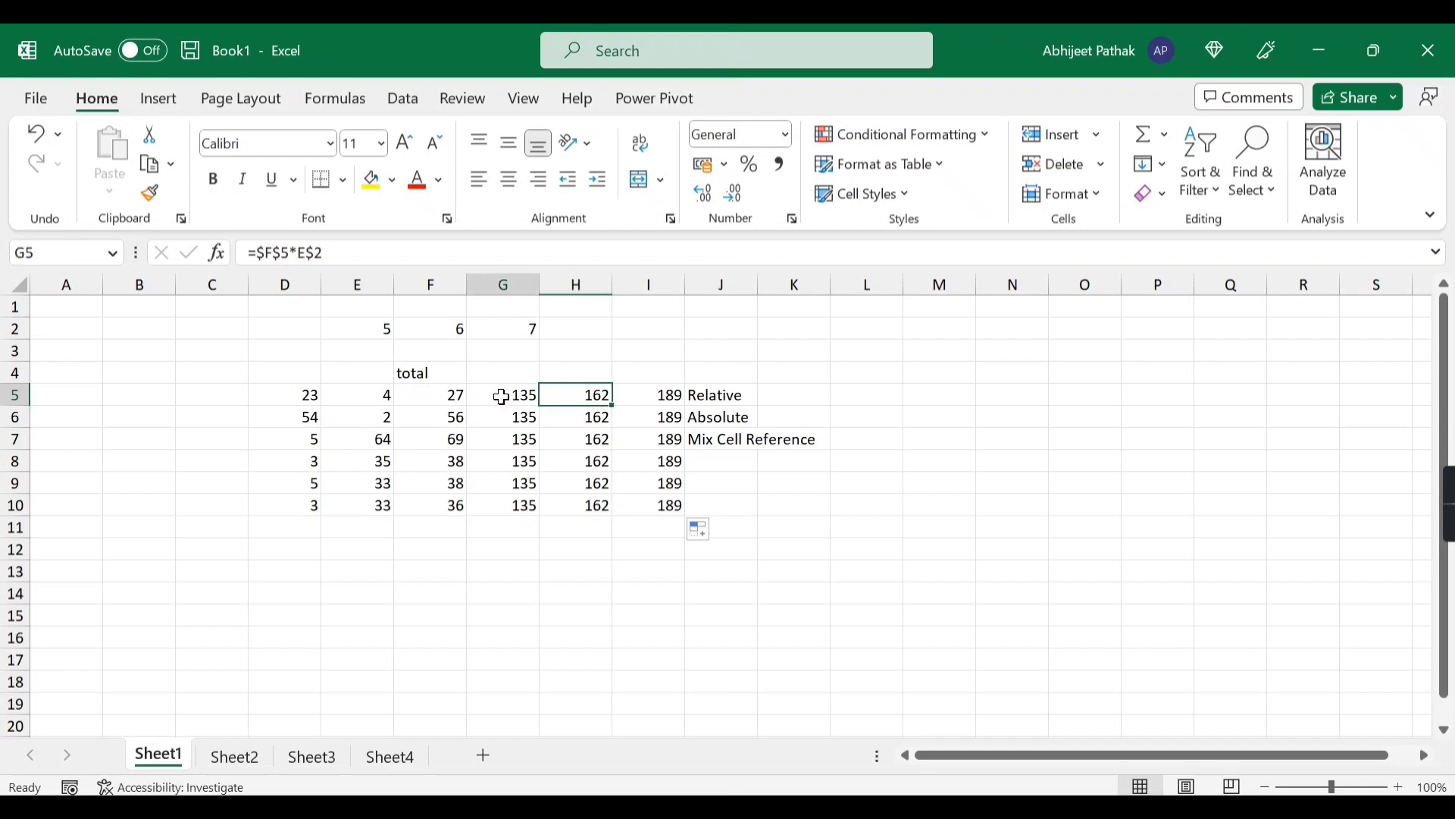
click(451, 393)
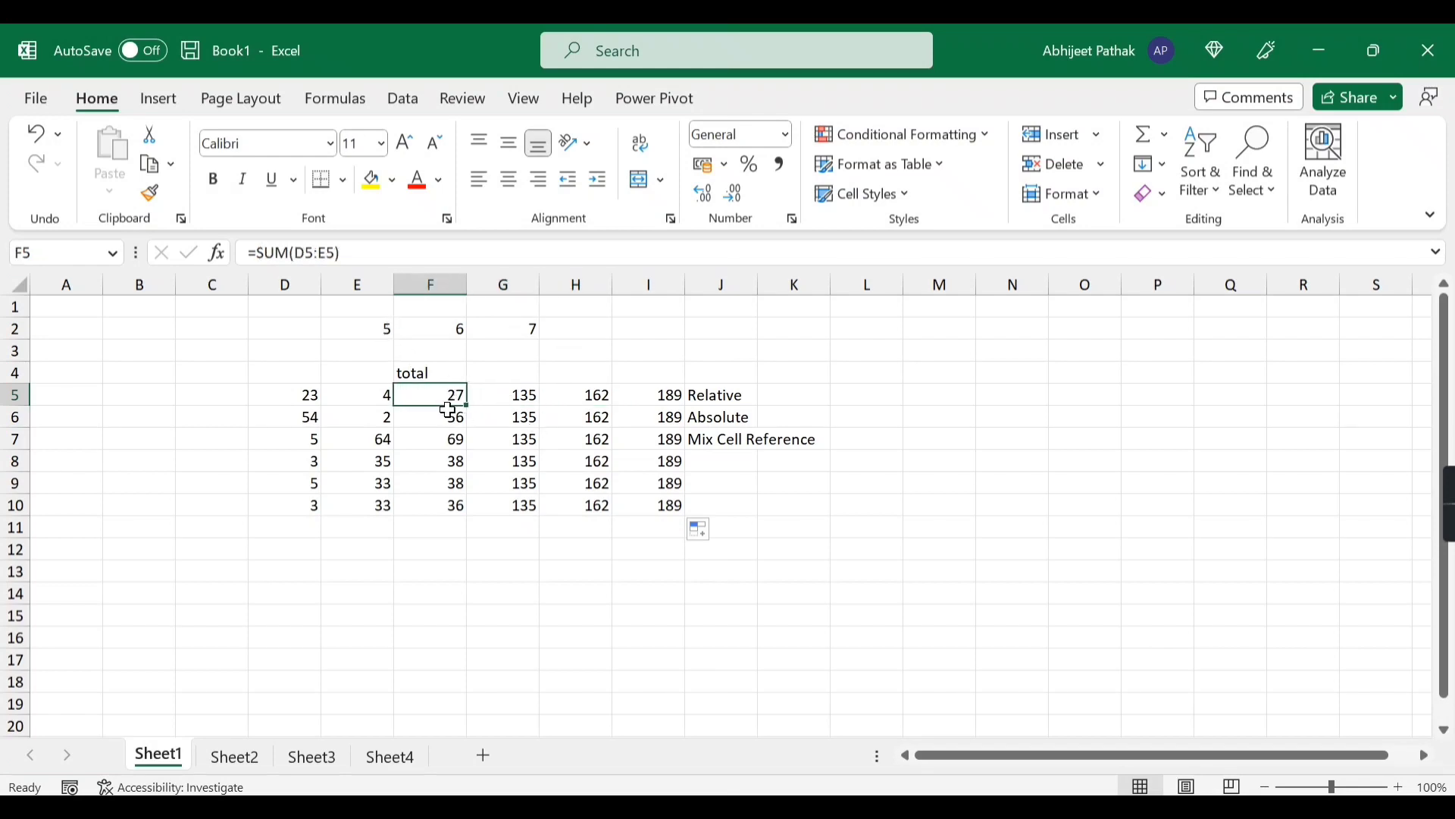
click(523, 397)
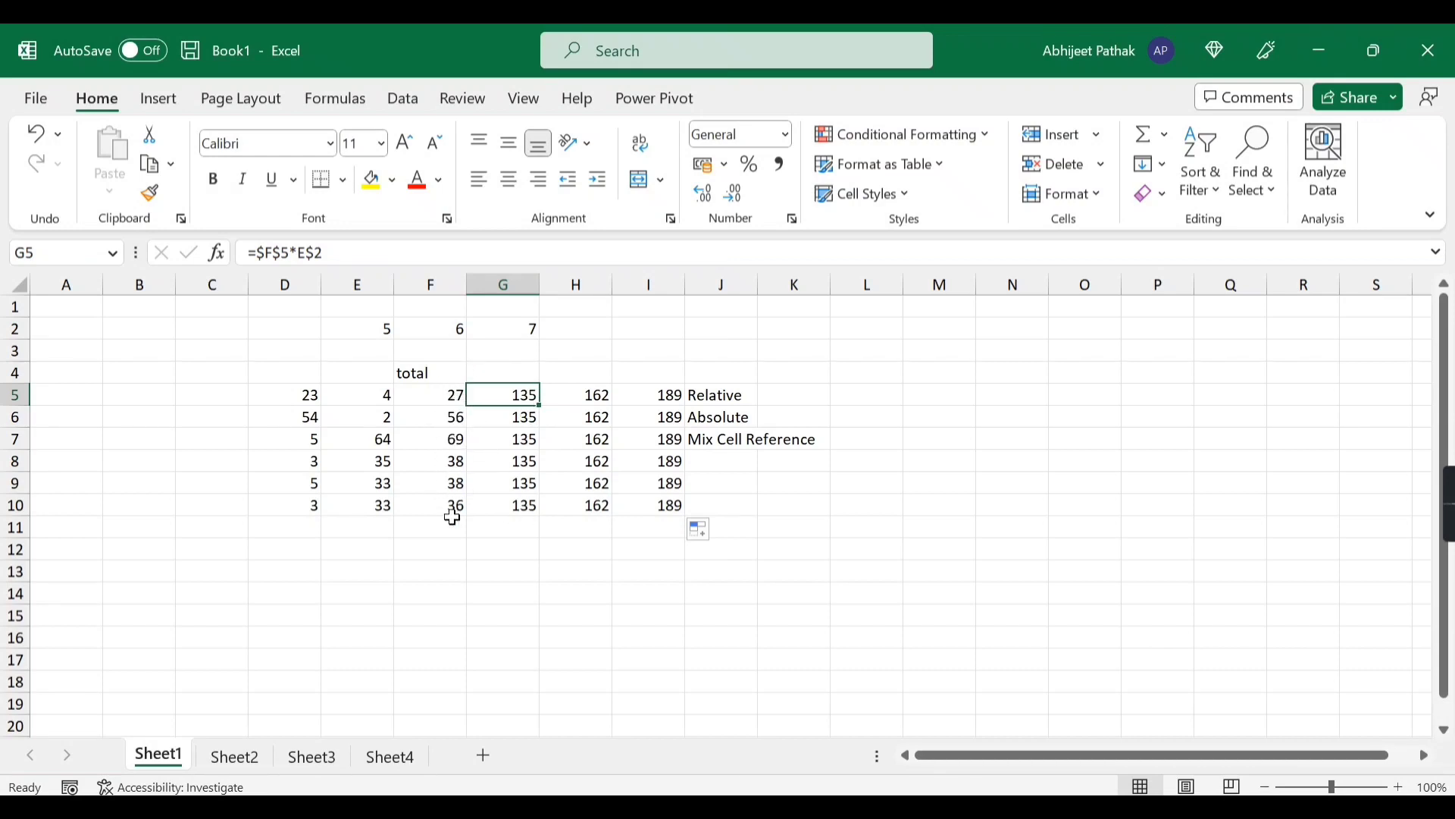
click(283, 253)
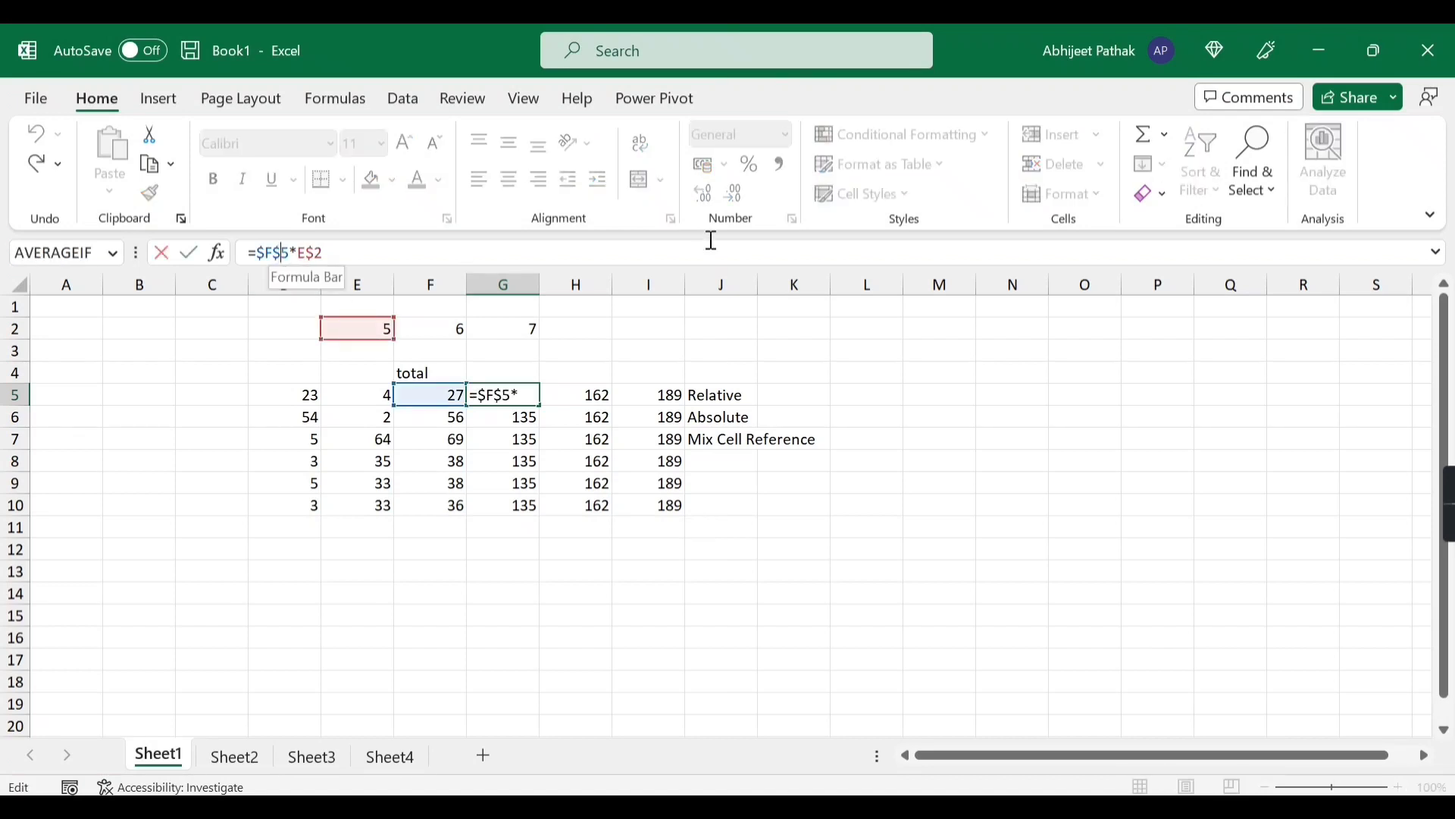
key(BackSpace)
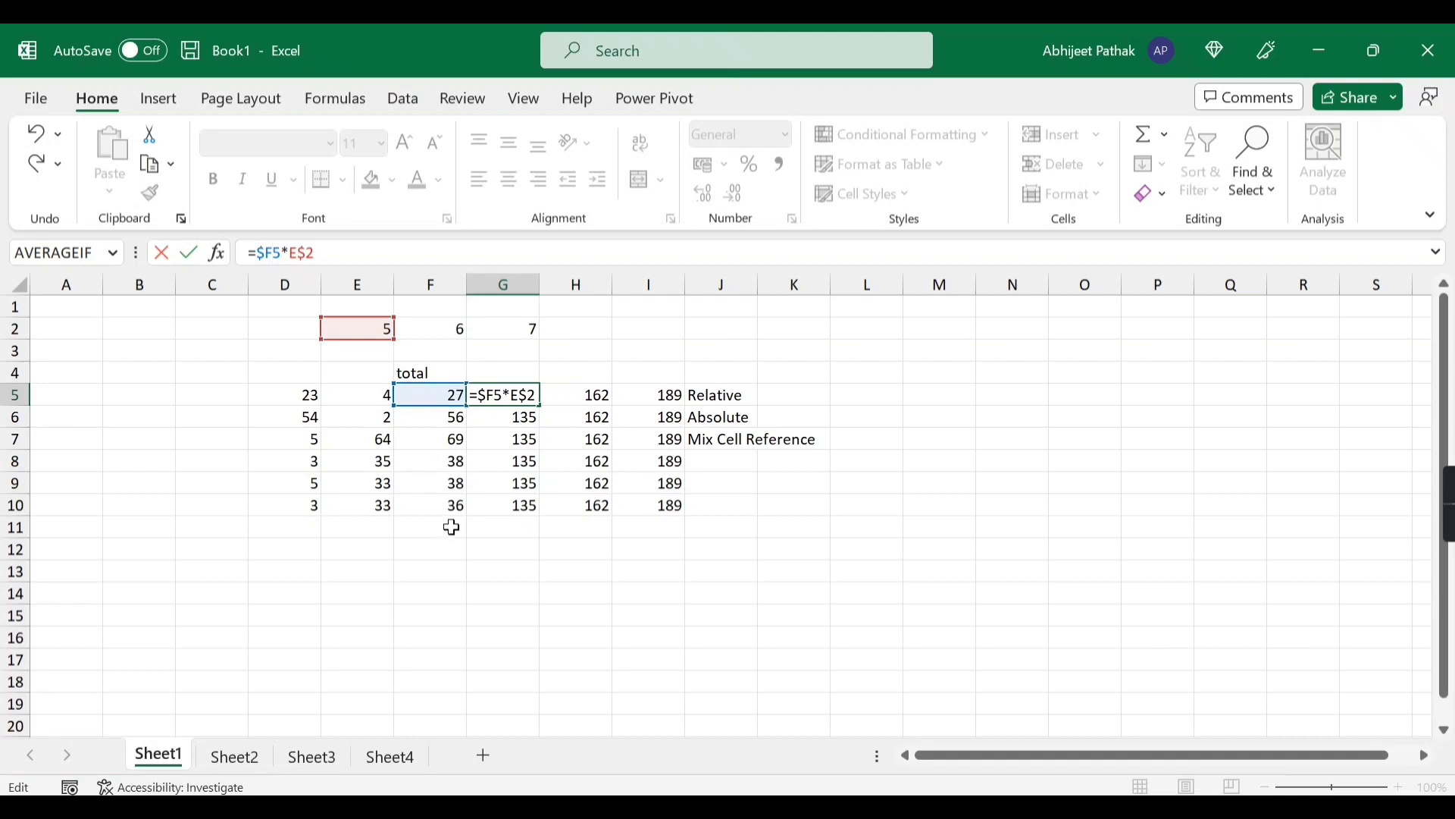
key(Return)
Step: Fill the mixed-reference formula from G5 across to column I and down to row 10, and select G5 to review its references
click(523, 396)
drag(539, 402, 693, 525)
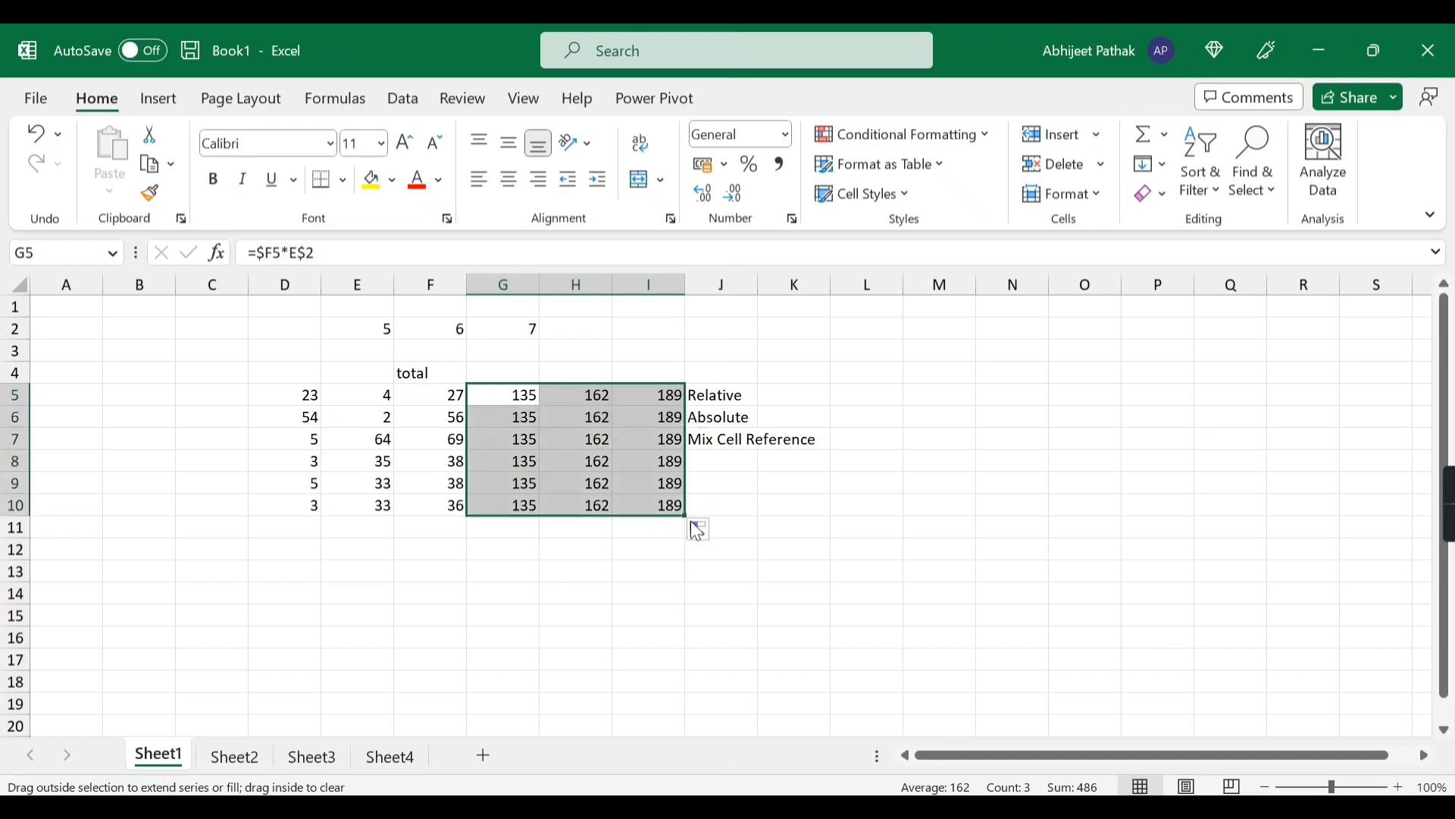
click(525, 398)
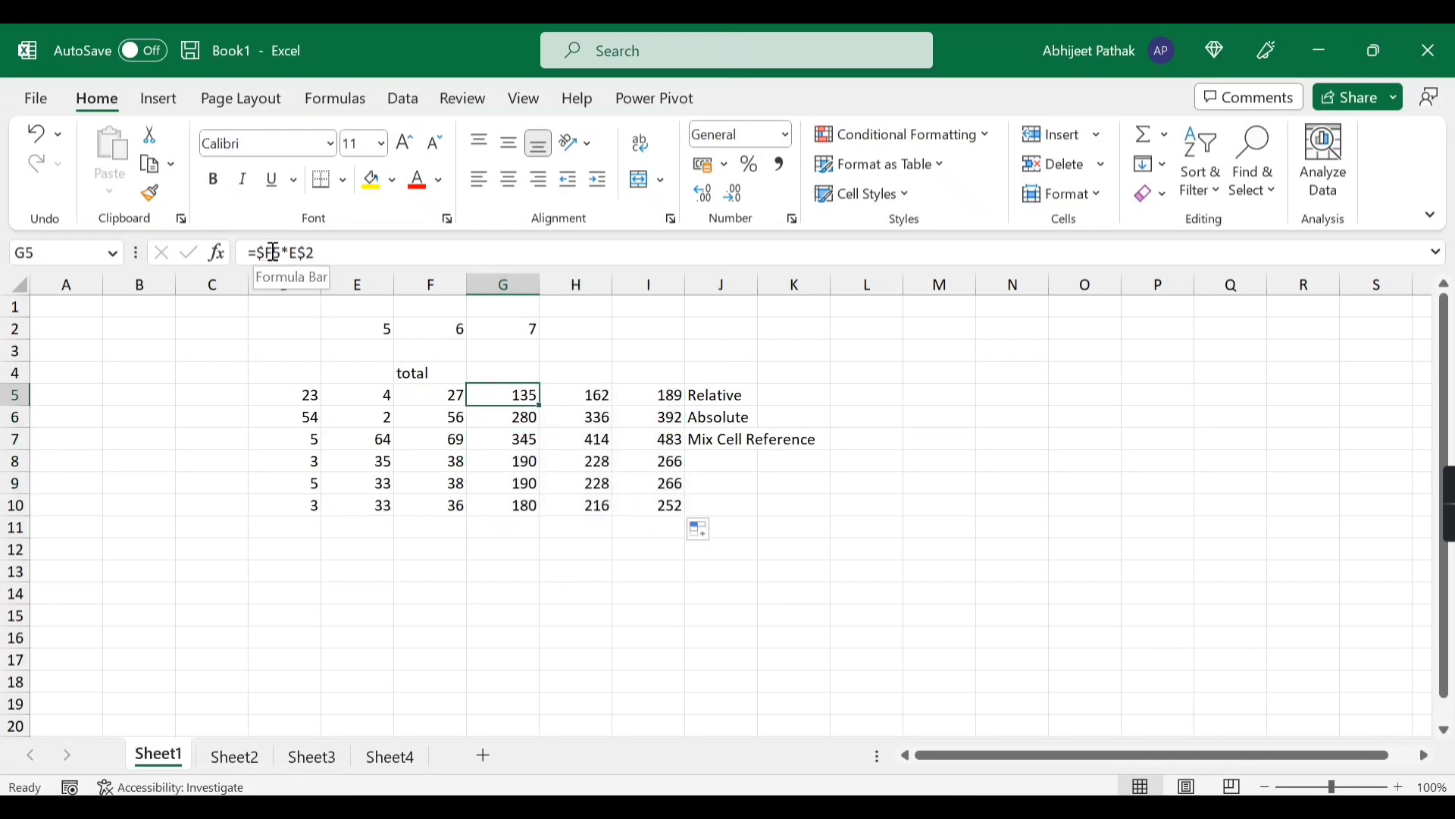